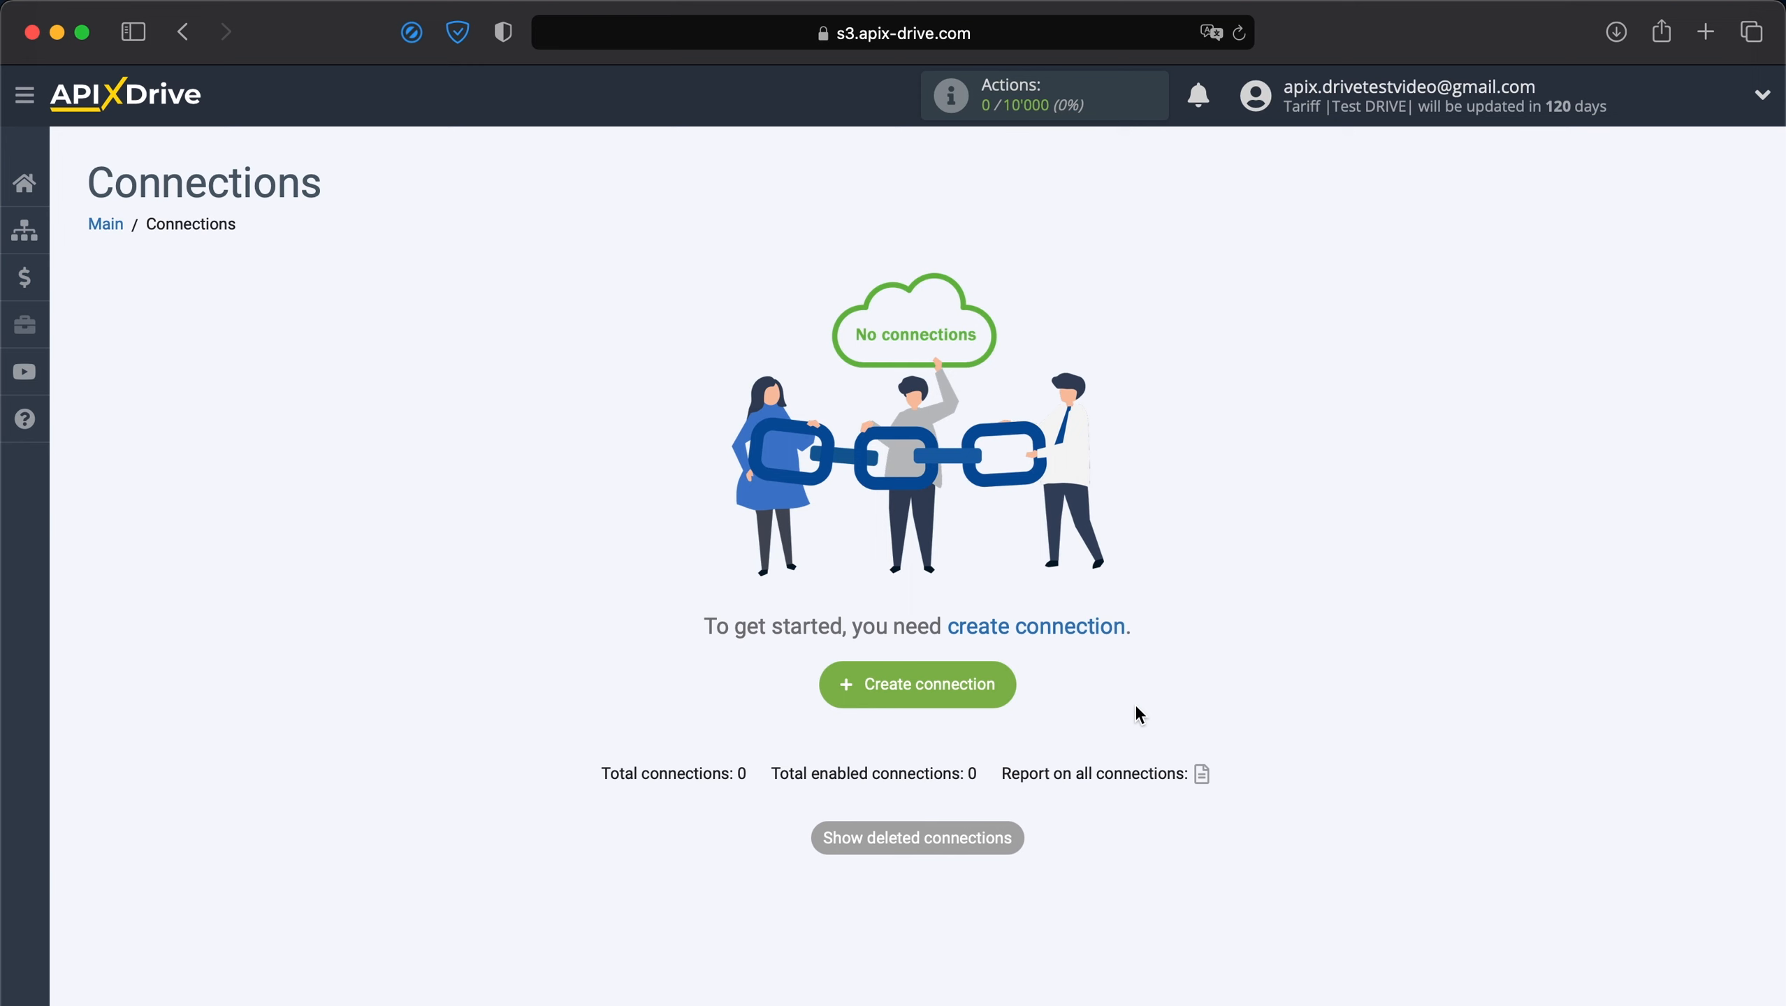
Create a new connection with Ecwid as the data source system.
left_click(958, 683)
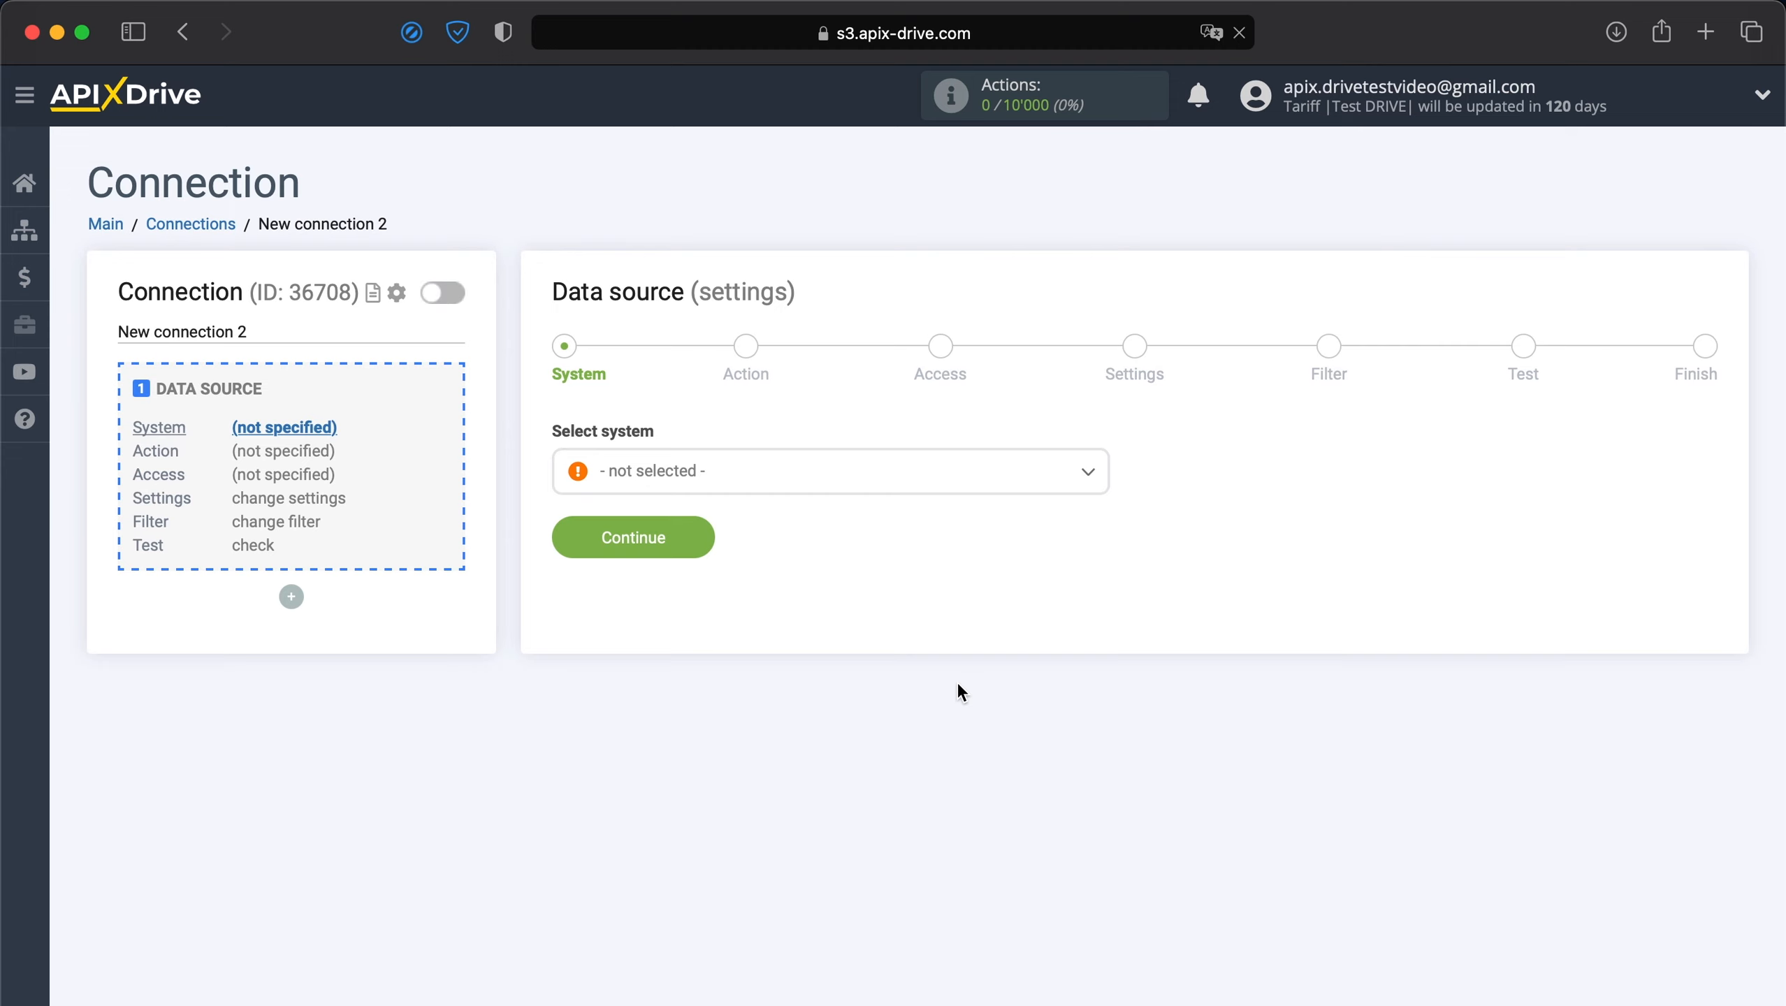
left_click(823, 486)
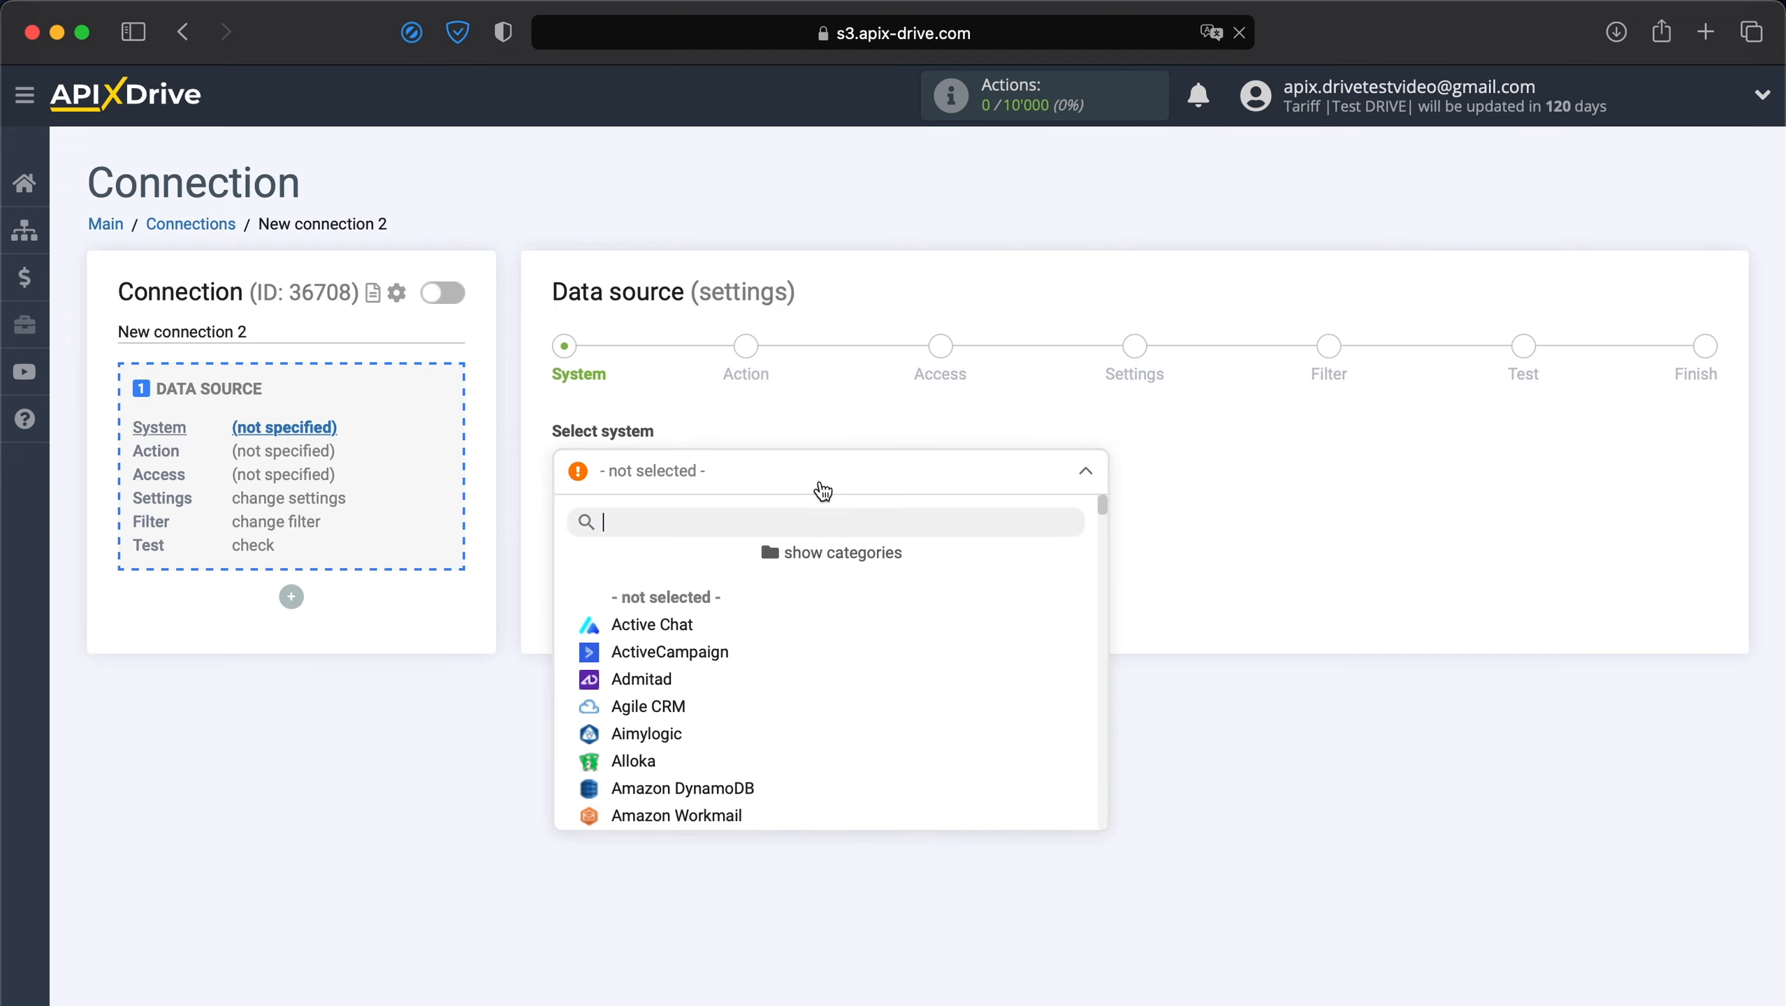
scroll(772, 696, "down", 2)
scroll(772, 696, "down", 15)
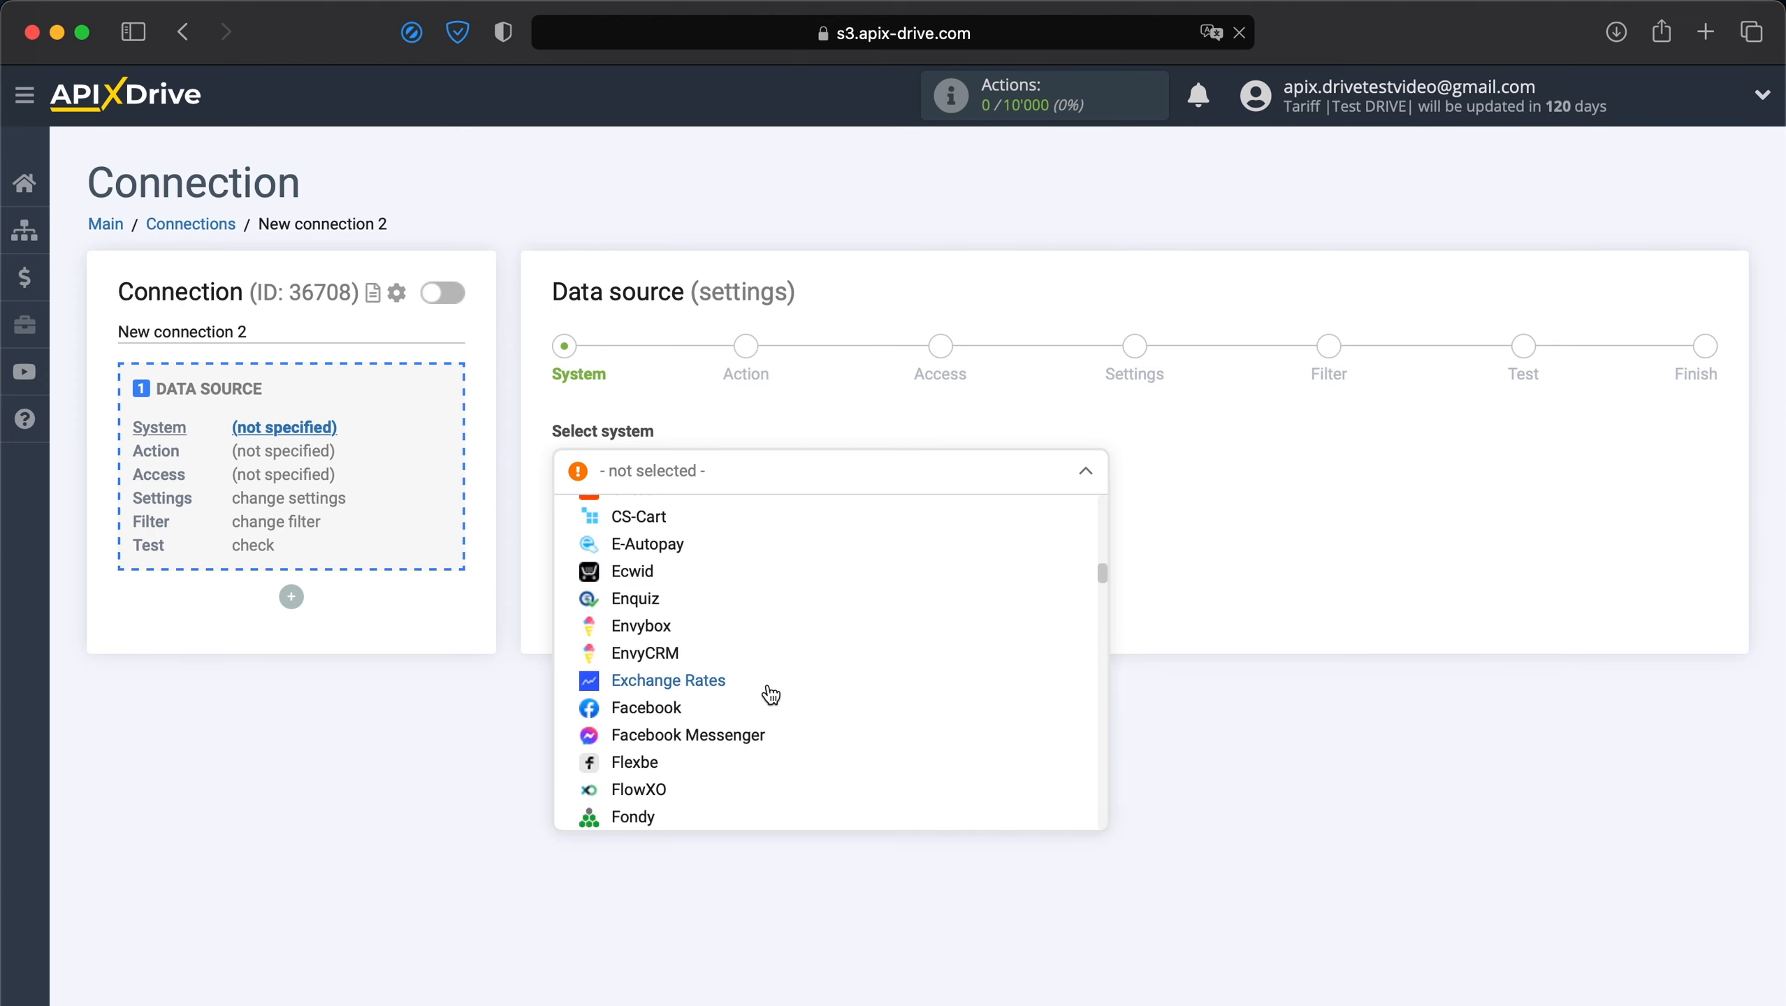
left_click(648, 572)
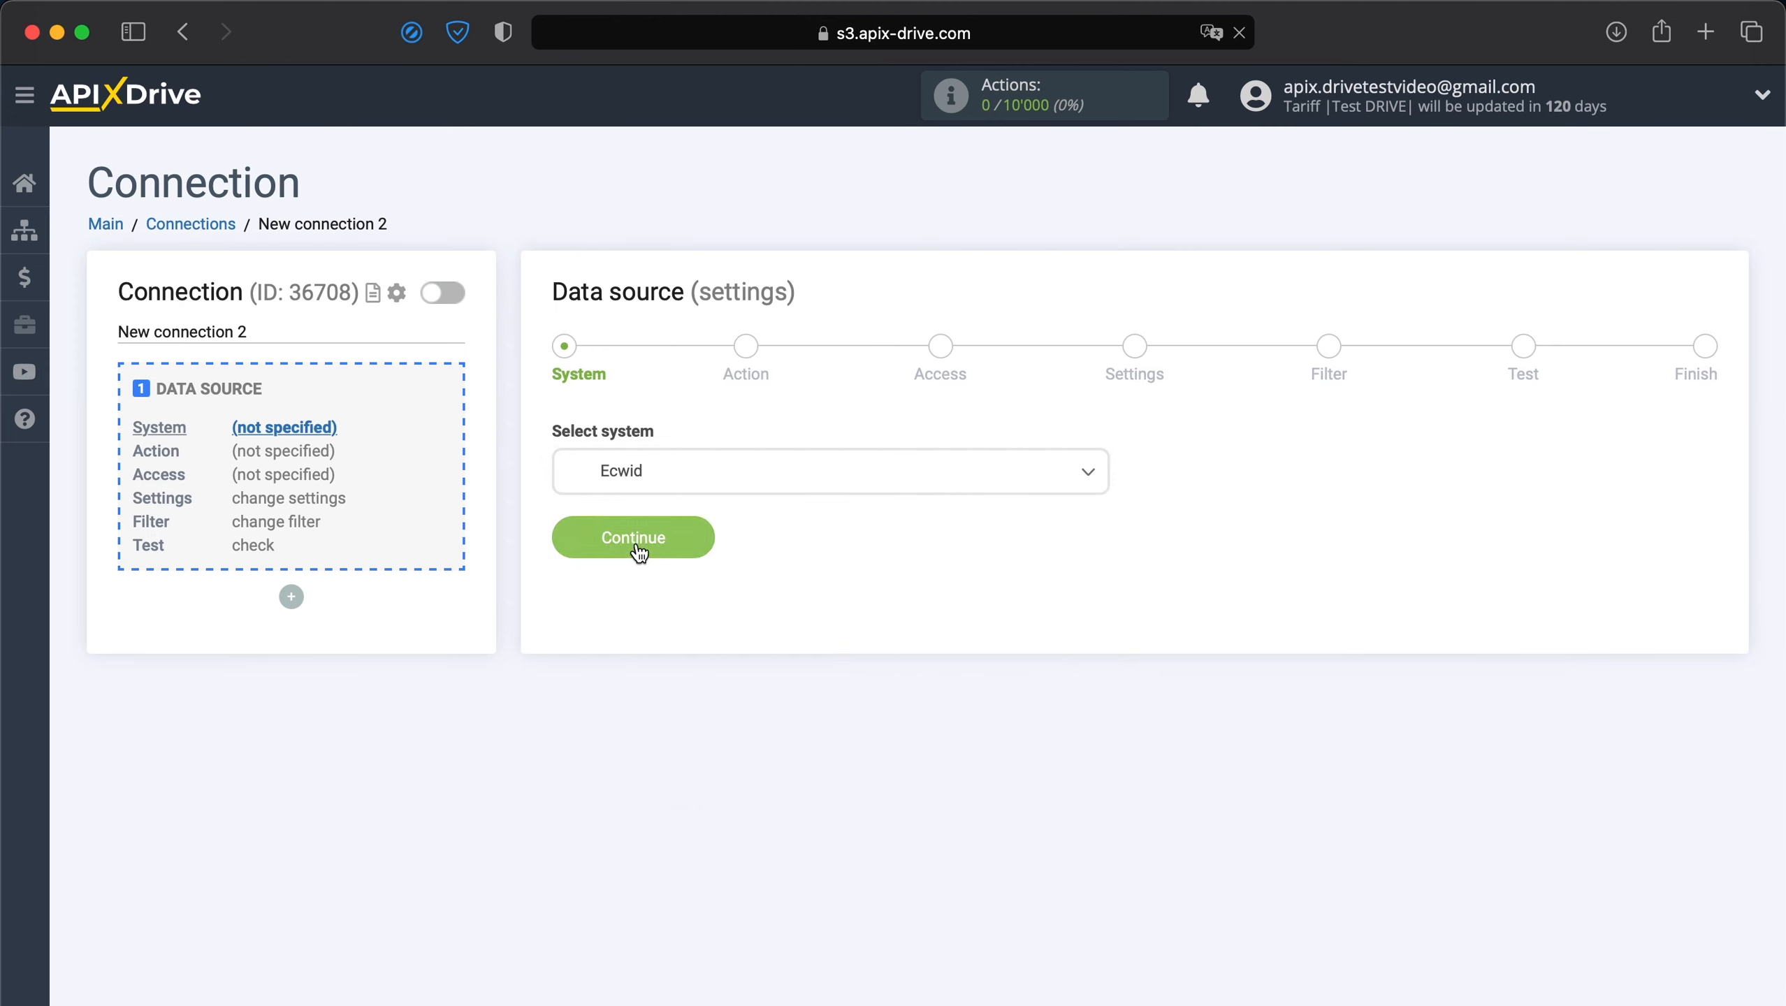
left_click(636, 546)
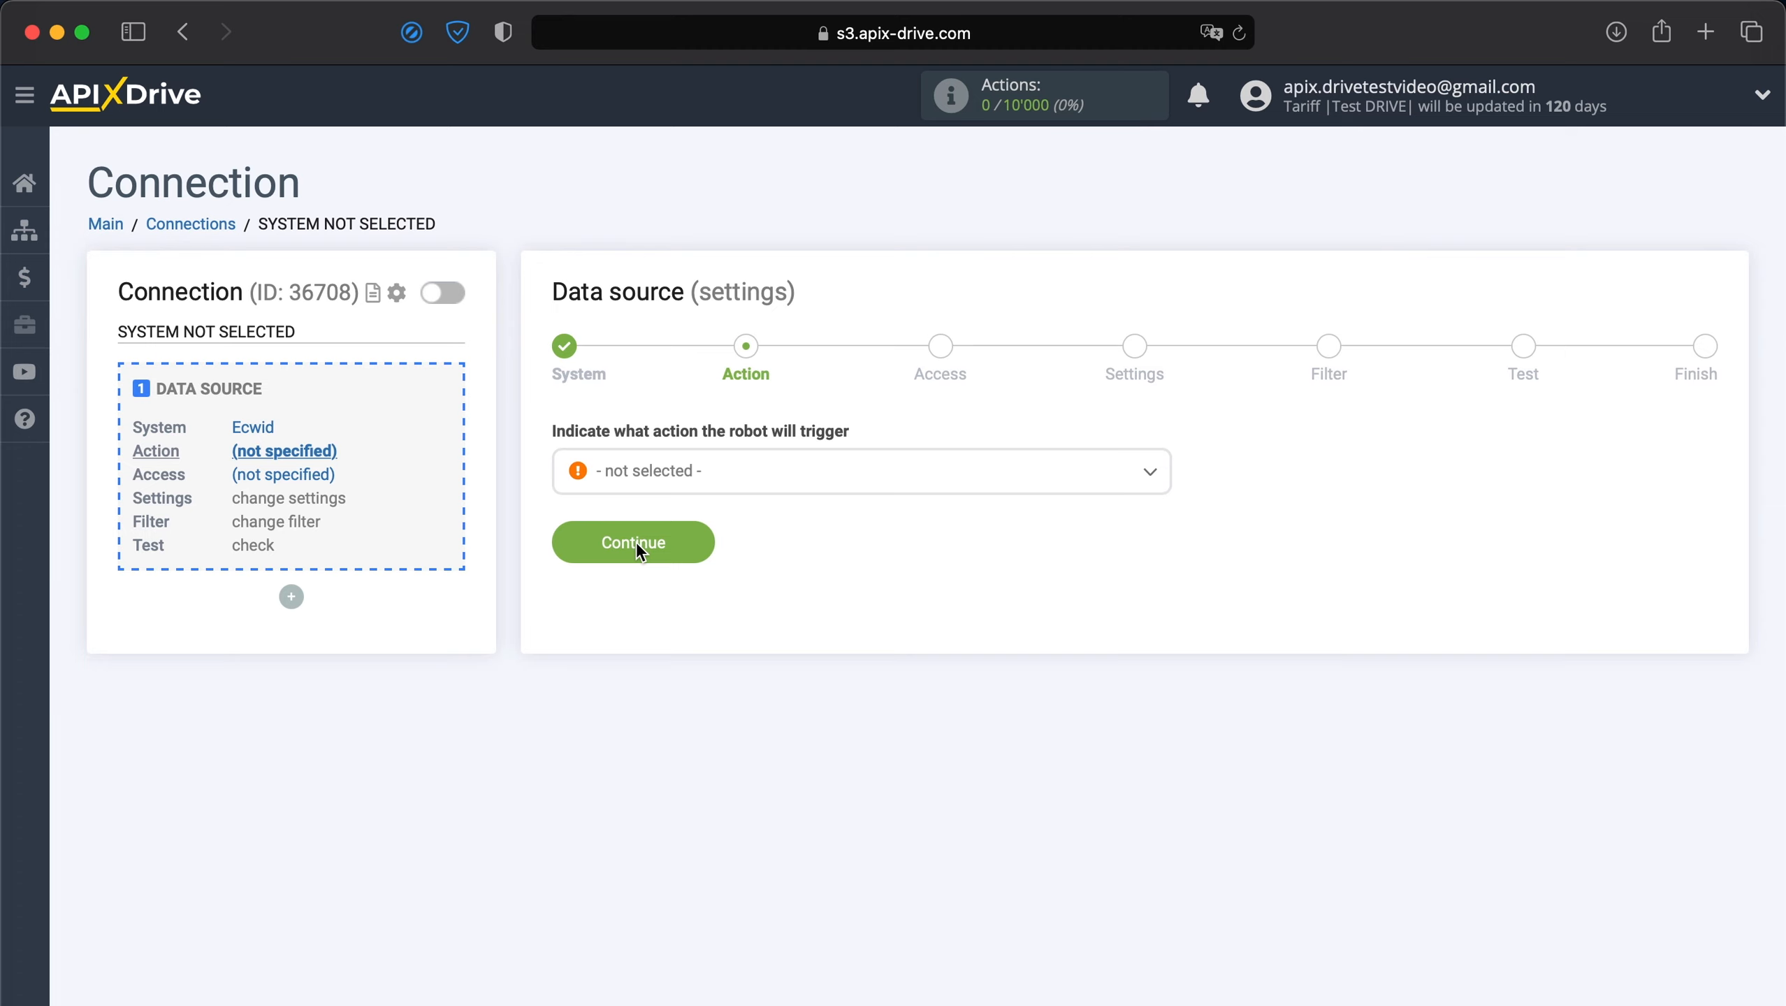
Set the Ecwid action to Get Orders (new) and start connecting an Ecwid account.
left_click(680, 482)
left_click(638, 624)
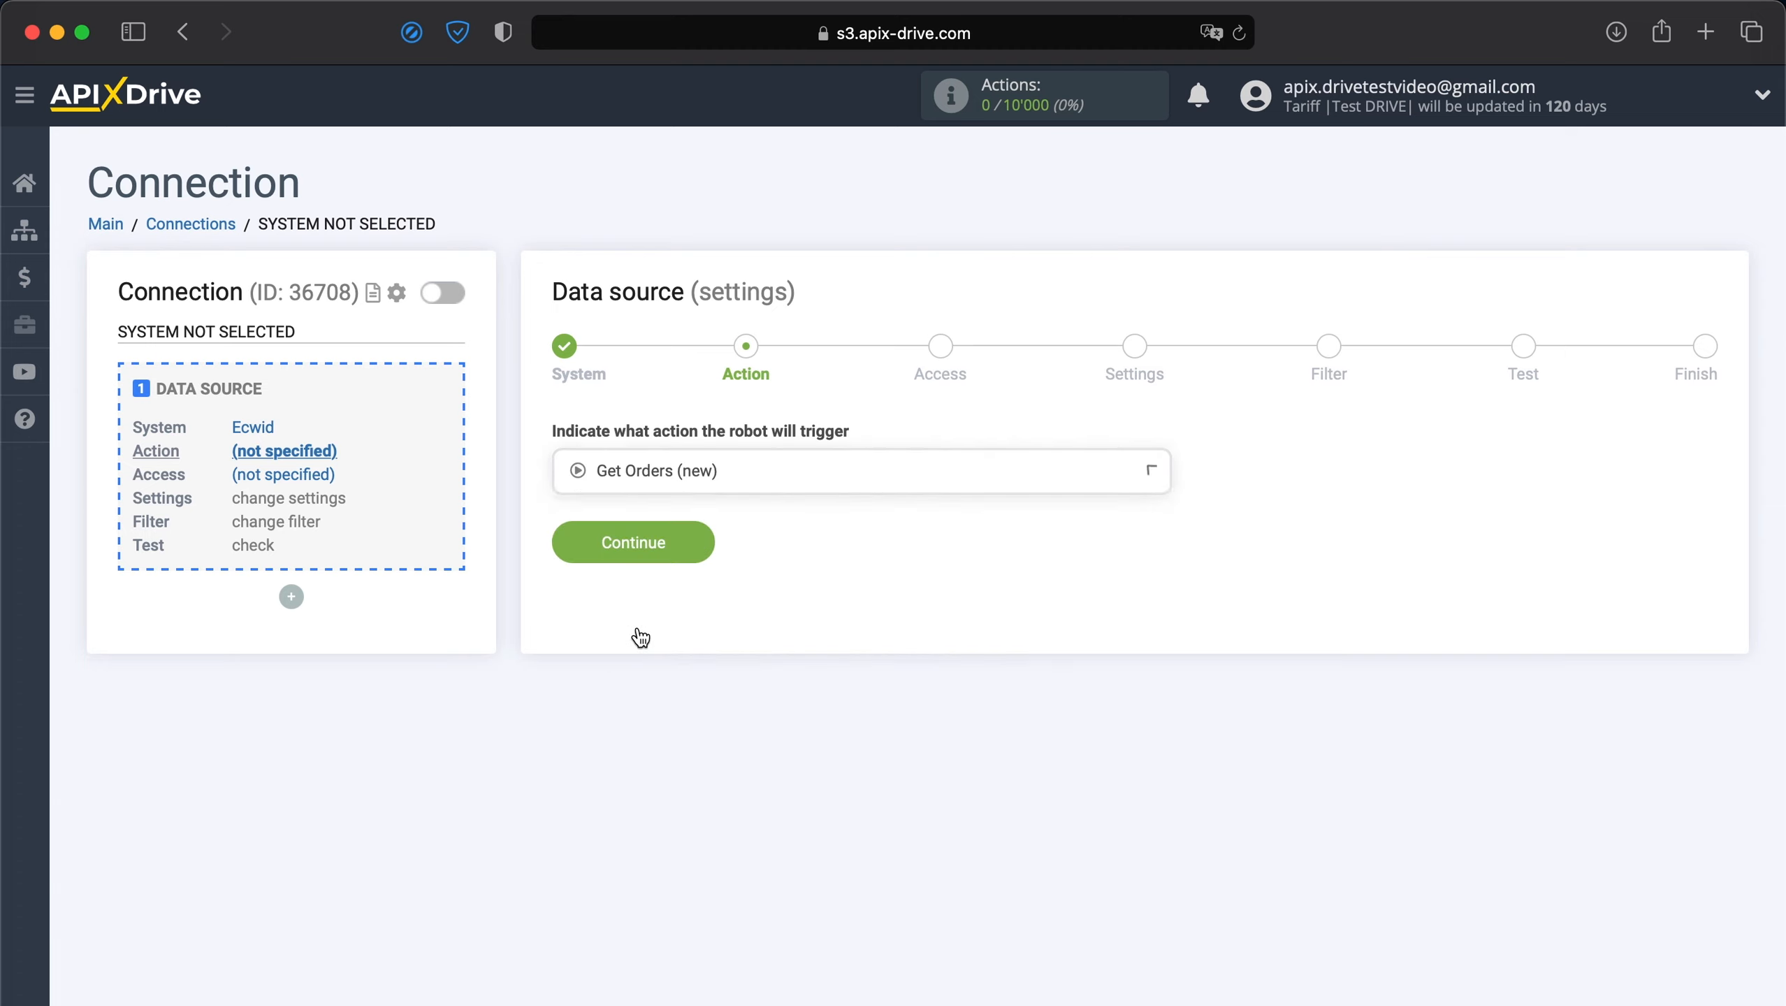
left_click(613, 556)
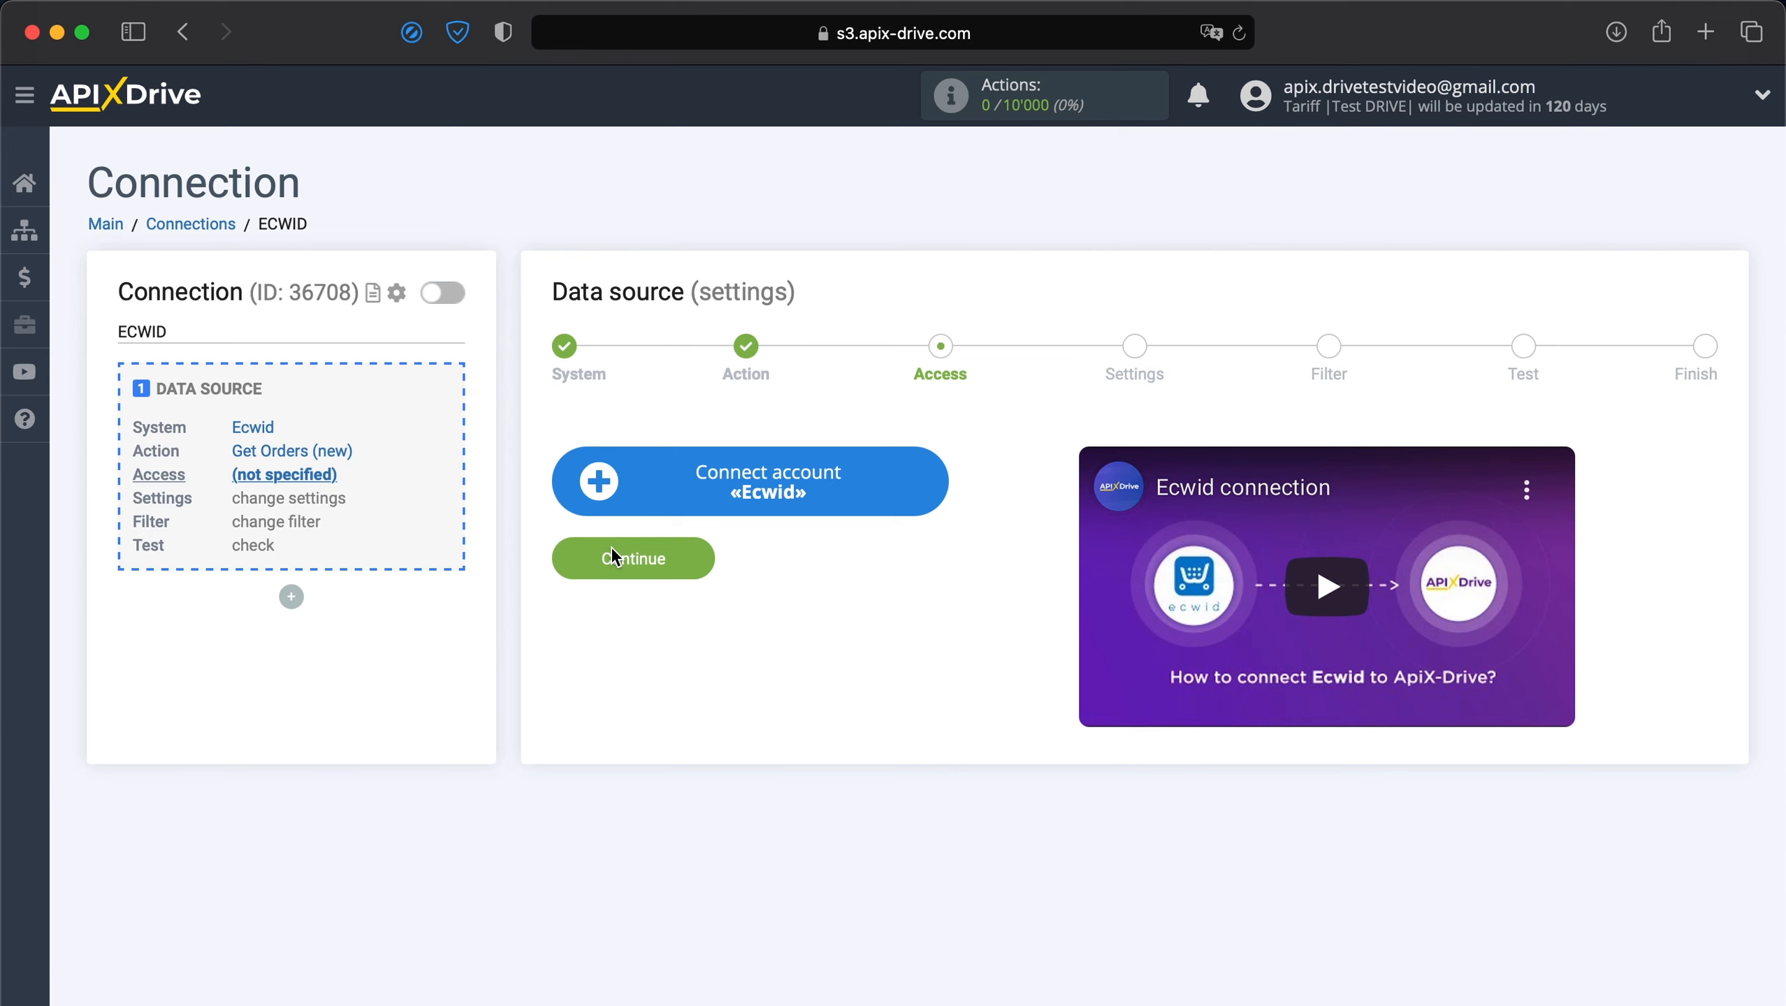
left_click(676, 499)
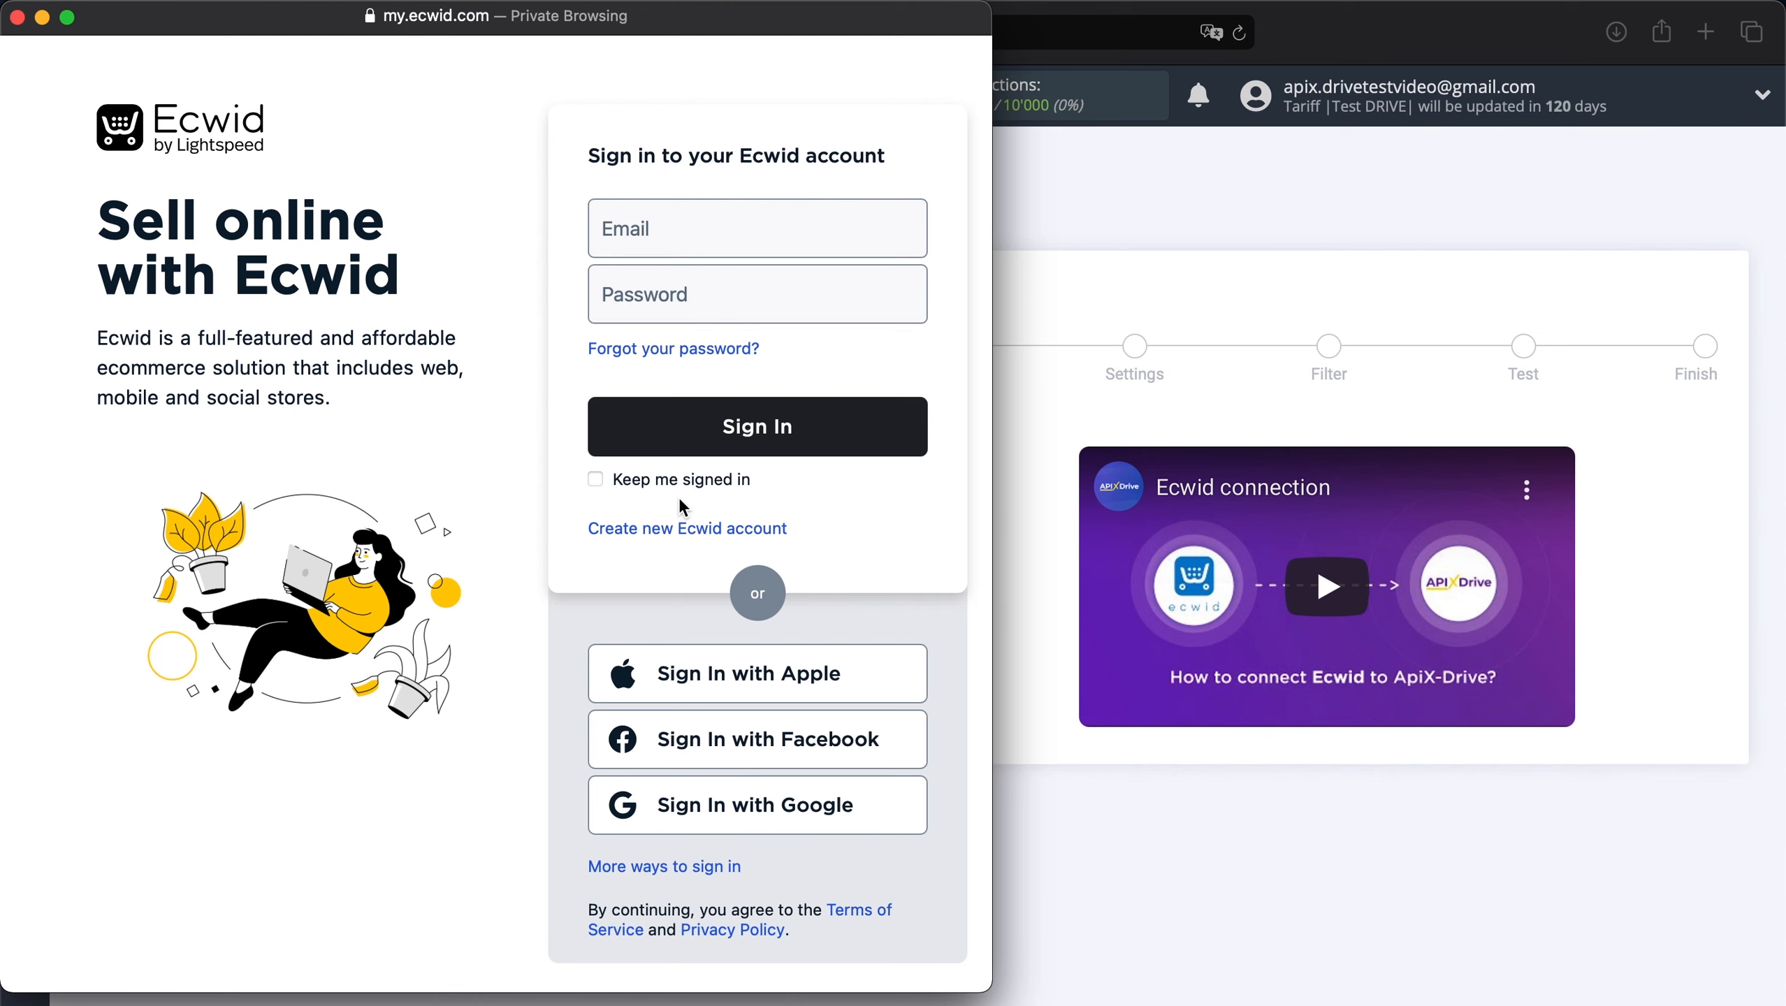
Sign in to Ecwid with the store account's e-mail and password.
left_click(703, 240)
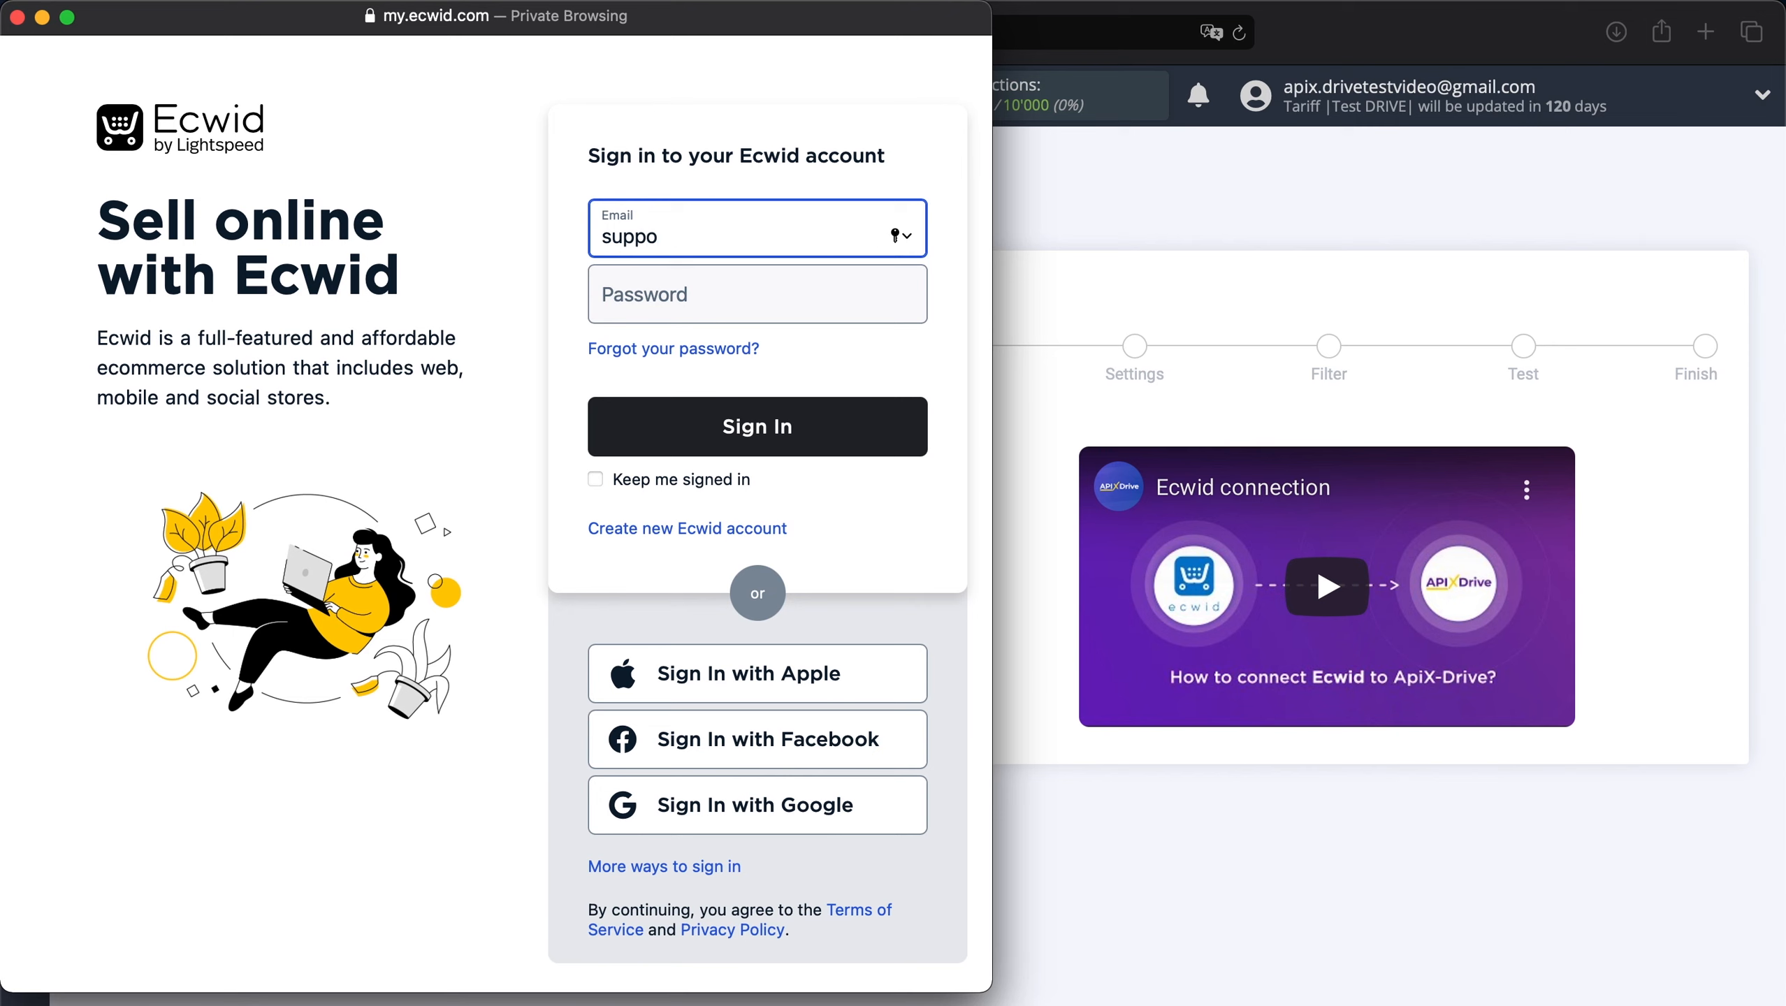
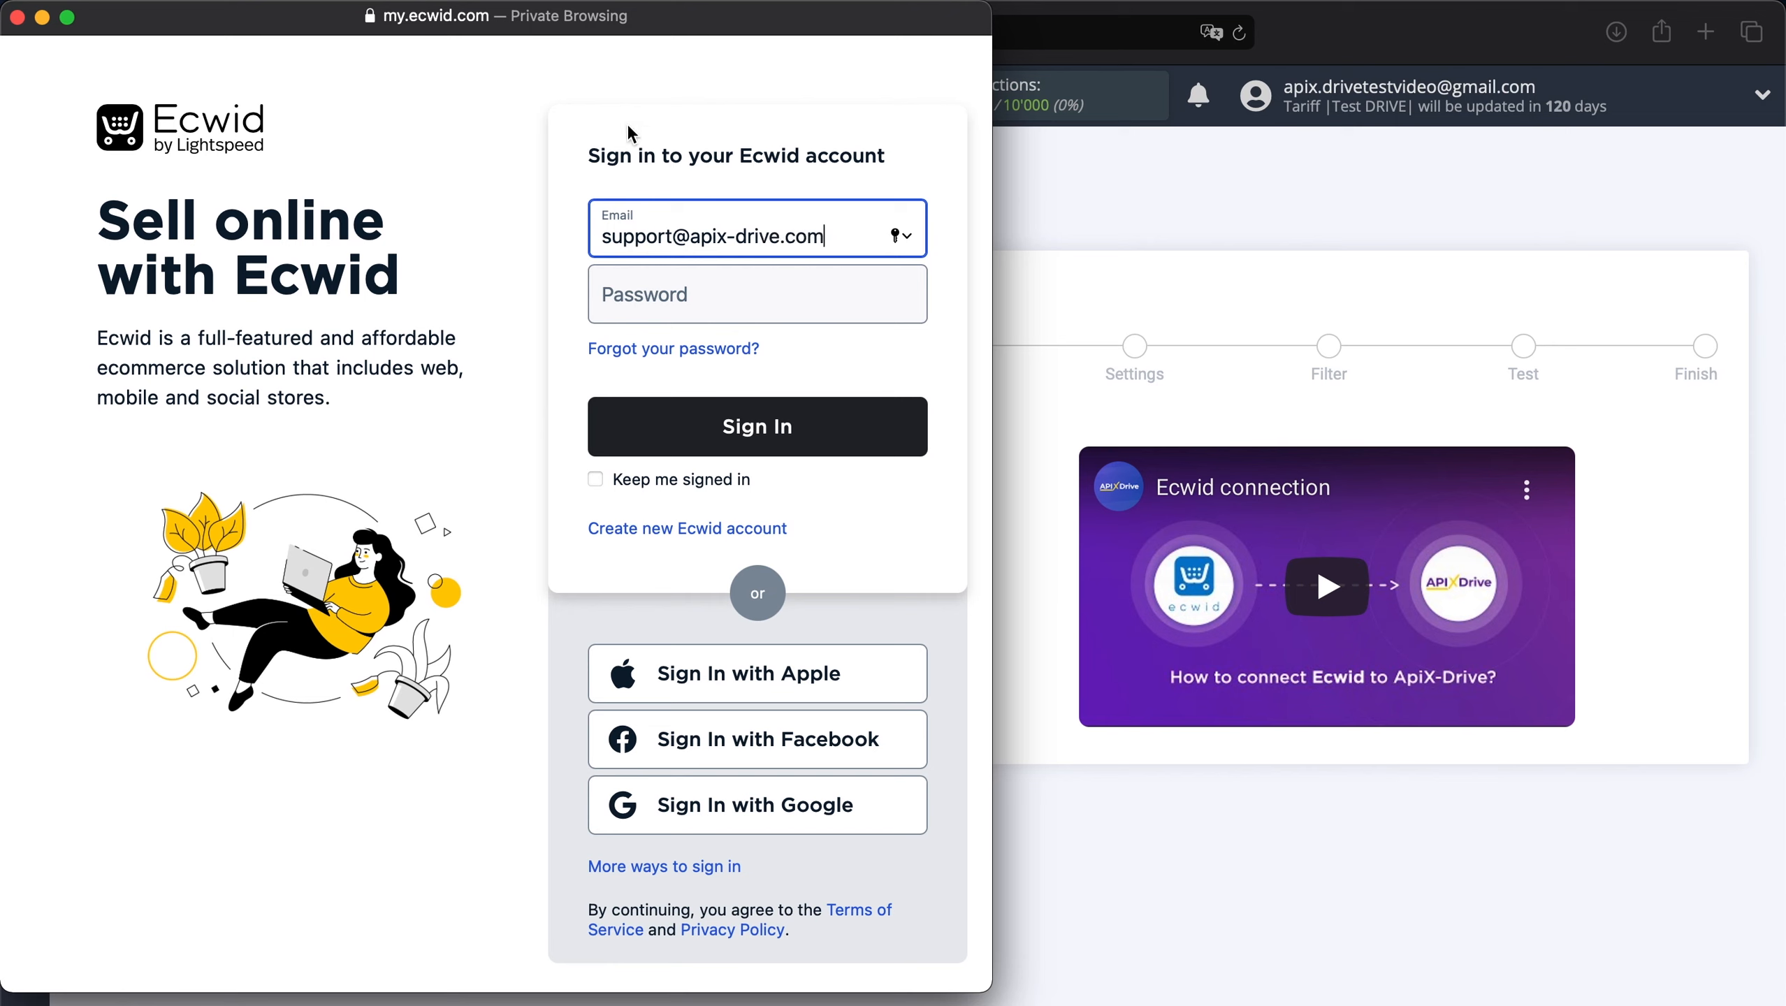
left_click(684, 308)
type("************")
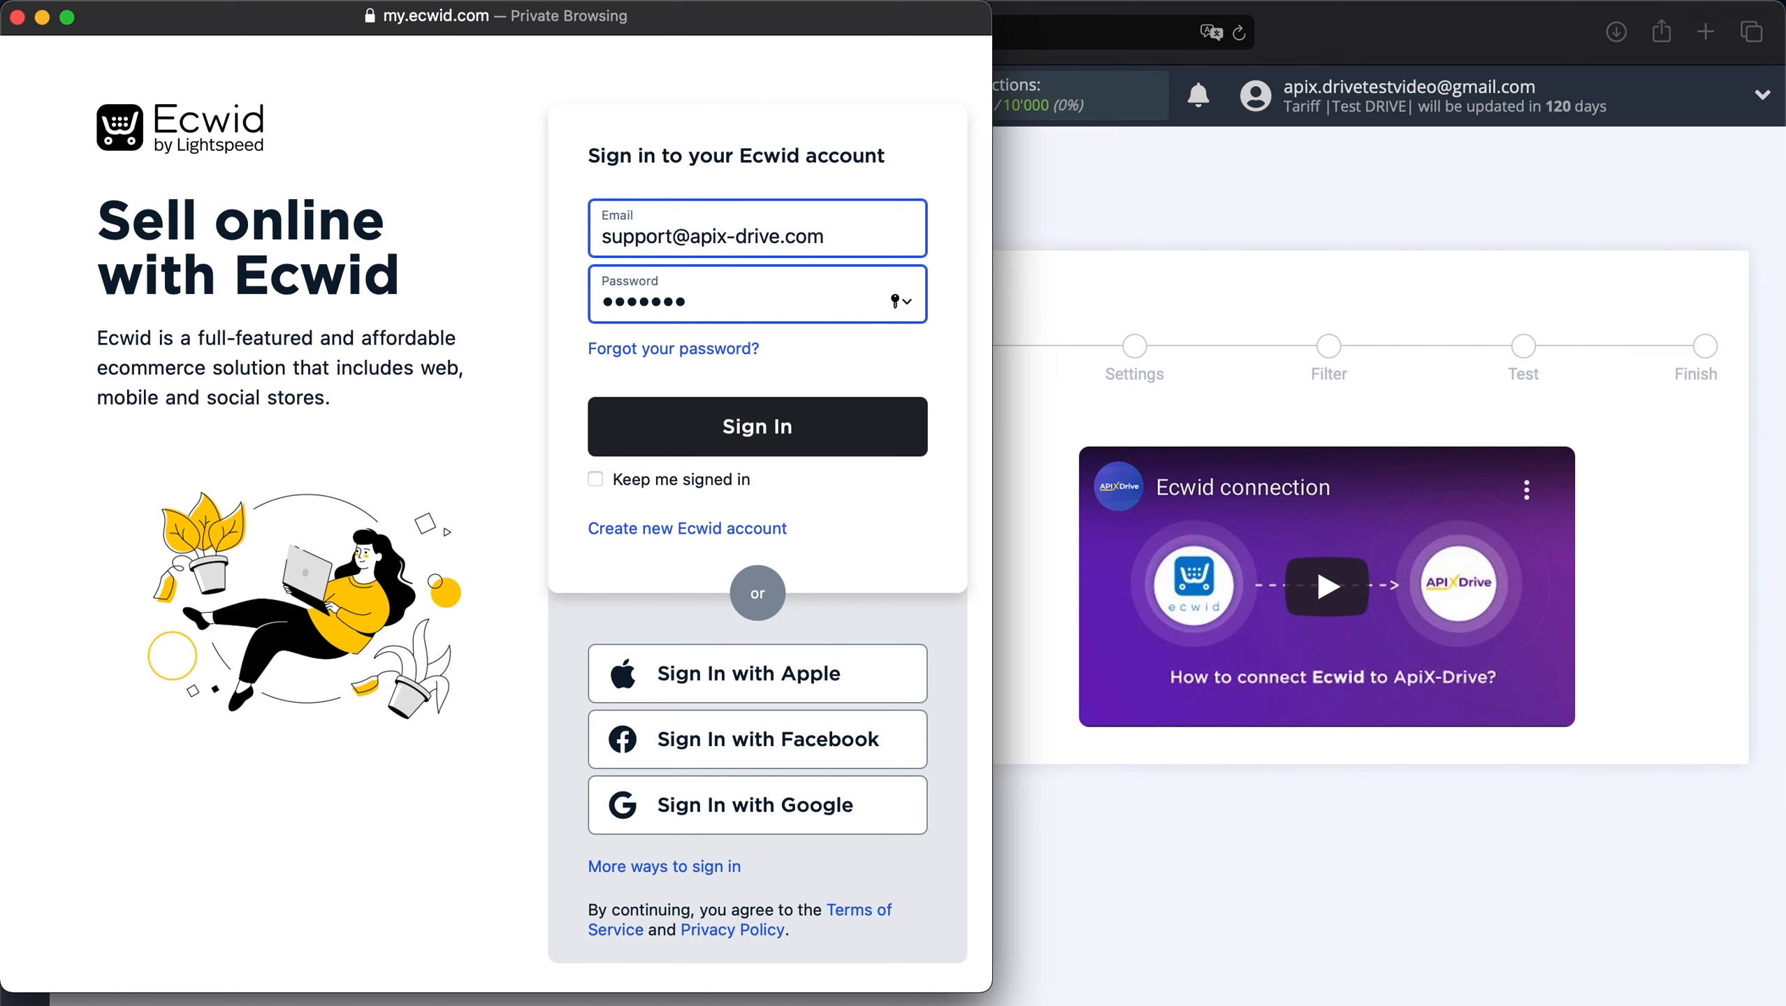
left_click(675, 422)
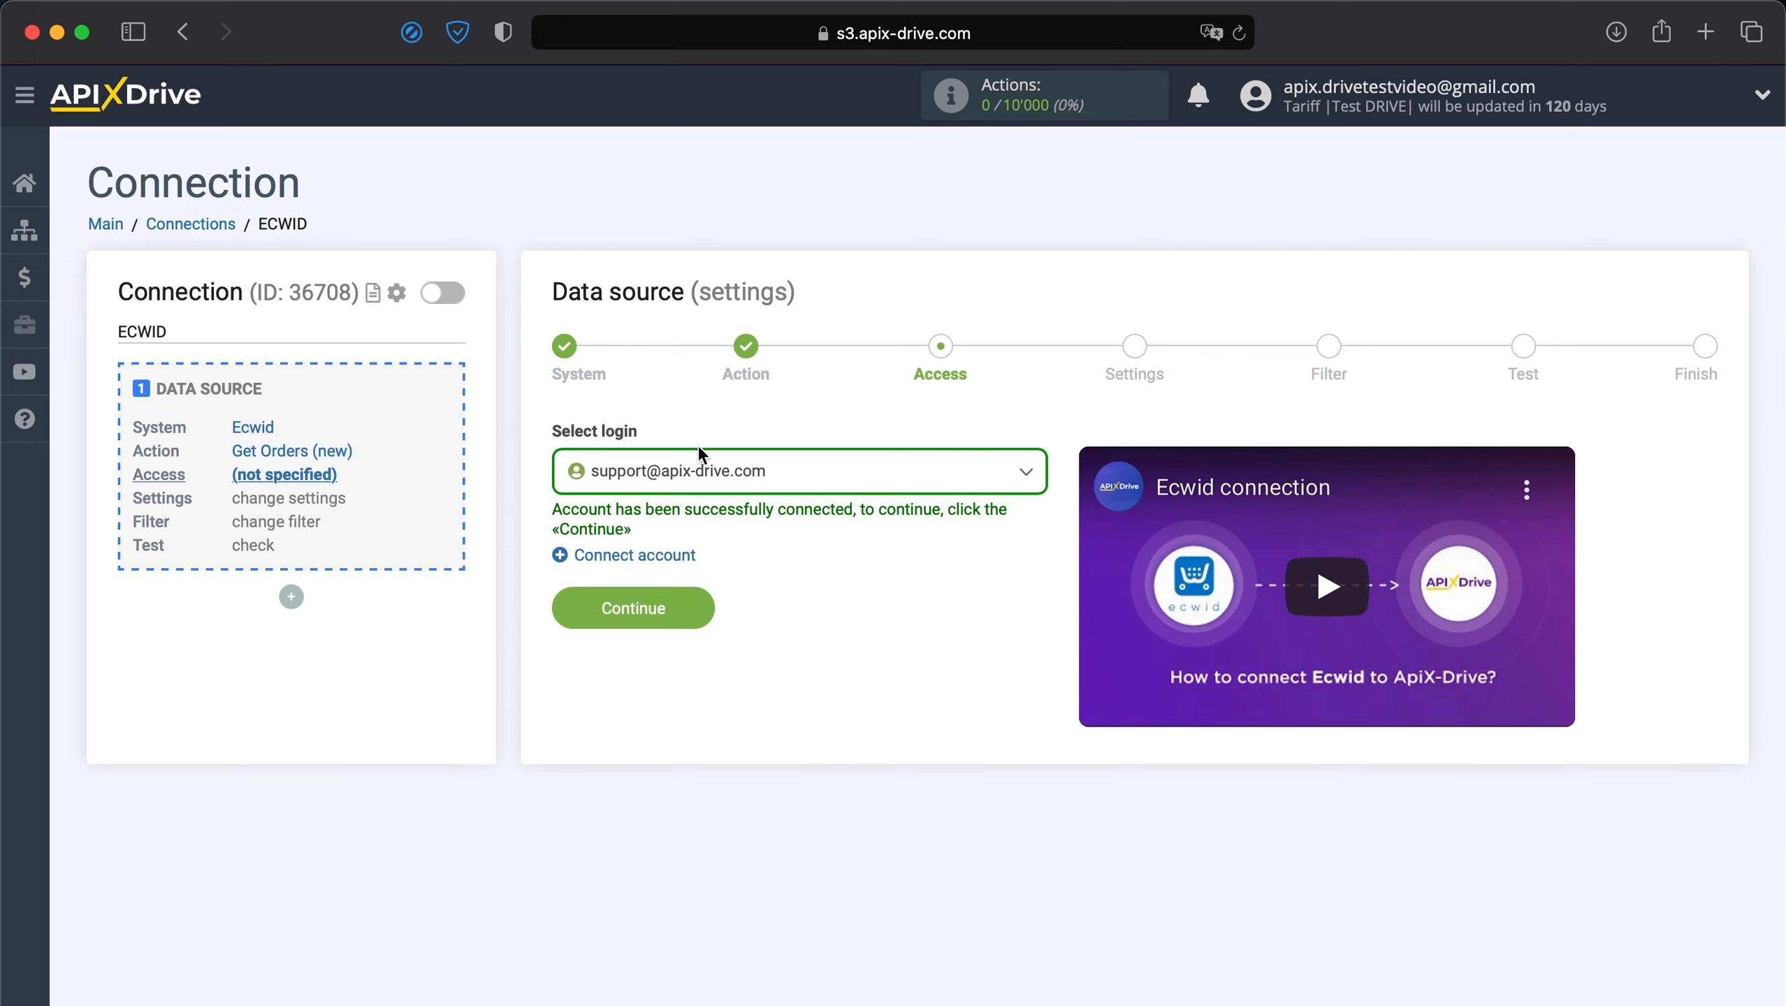
Select the connected Ecwid login and pass Settings and Filter without adding a filter.
left_click(710, 471)
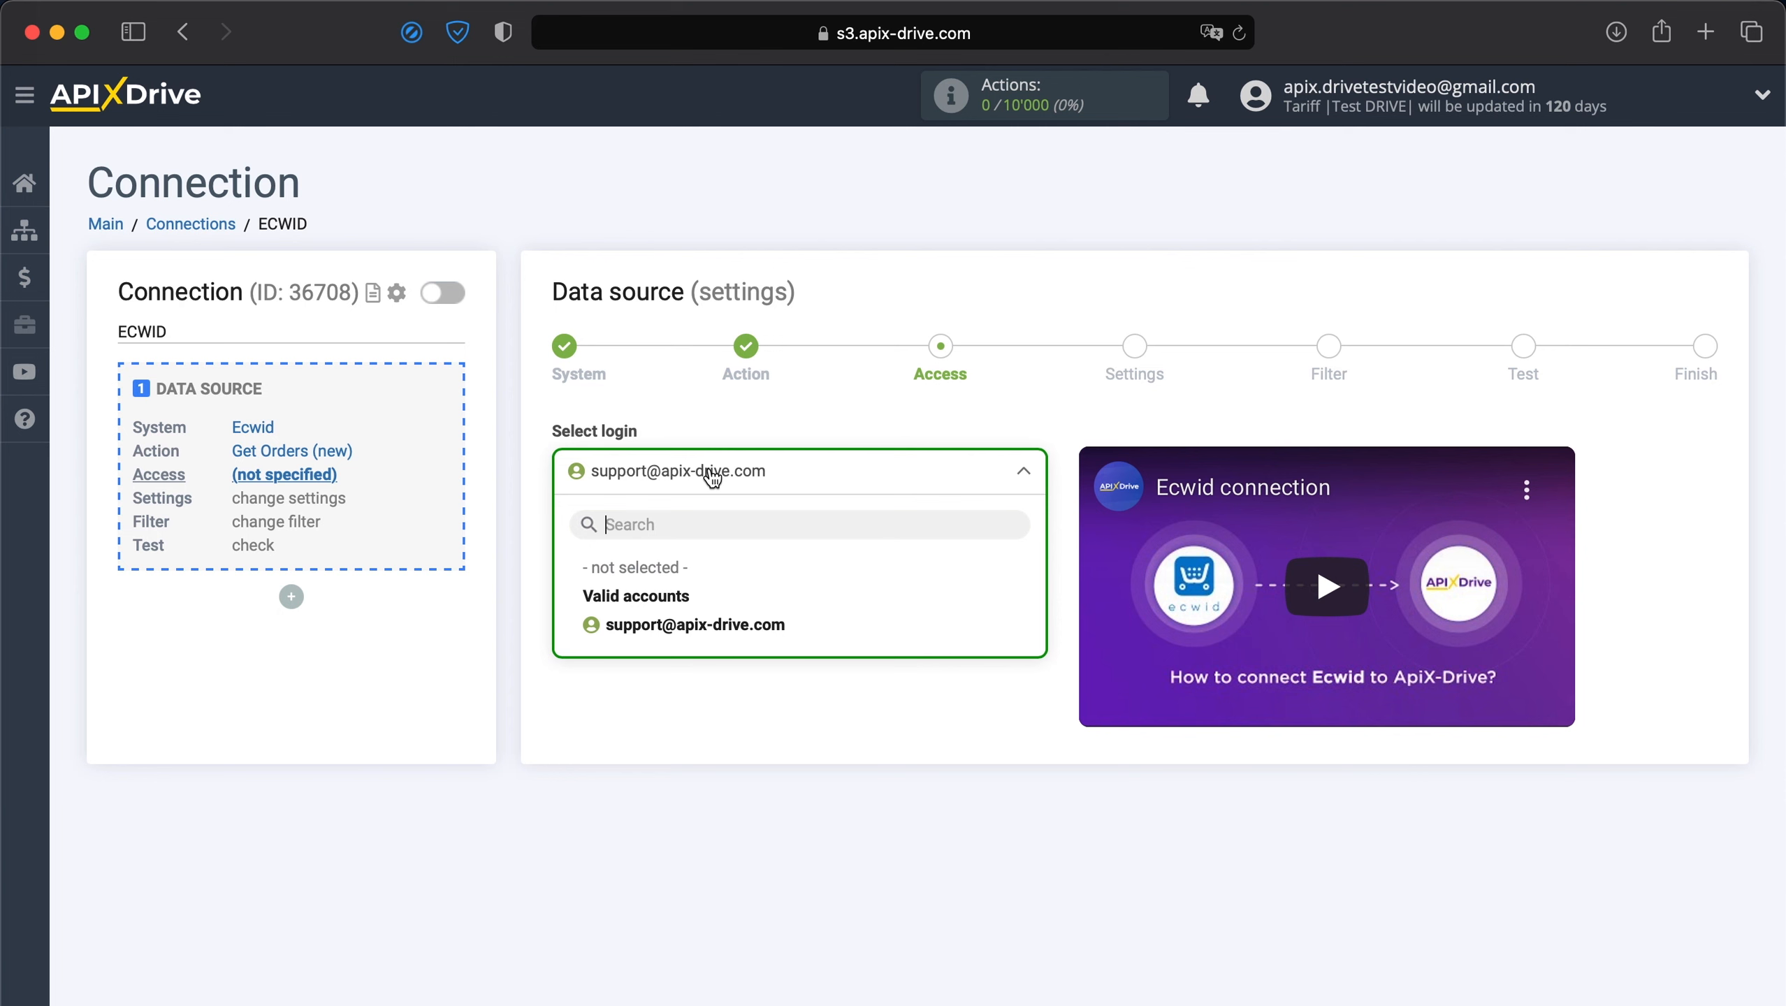
left_click(630, 631)
left_click(618, 617)
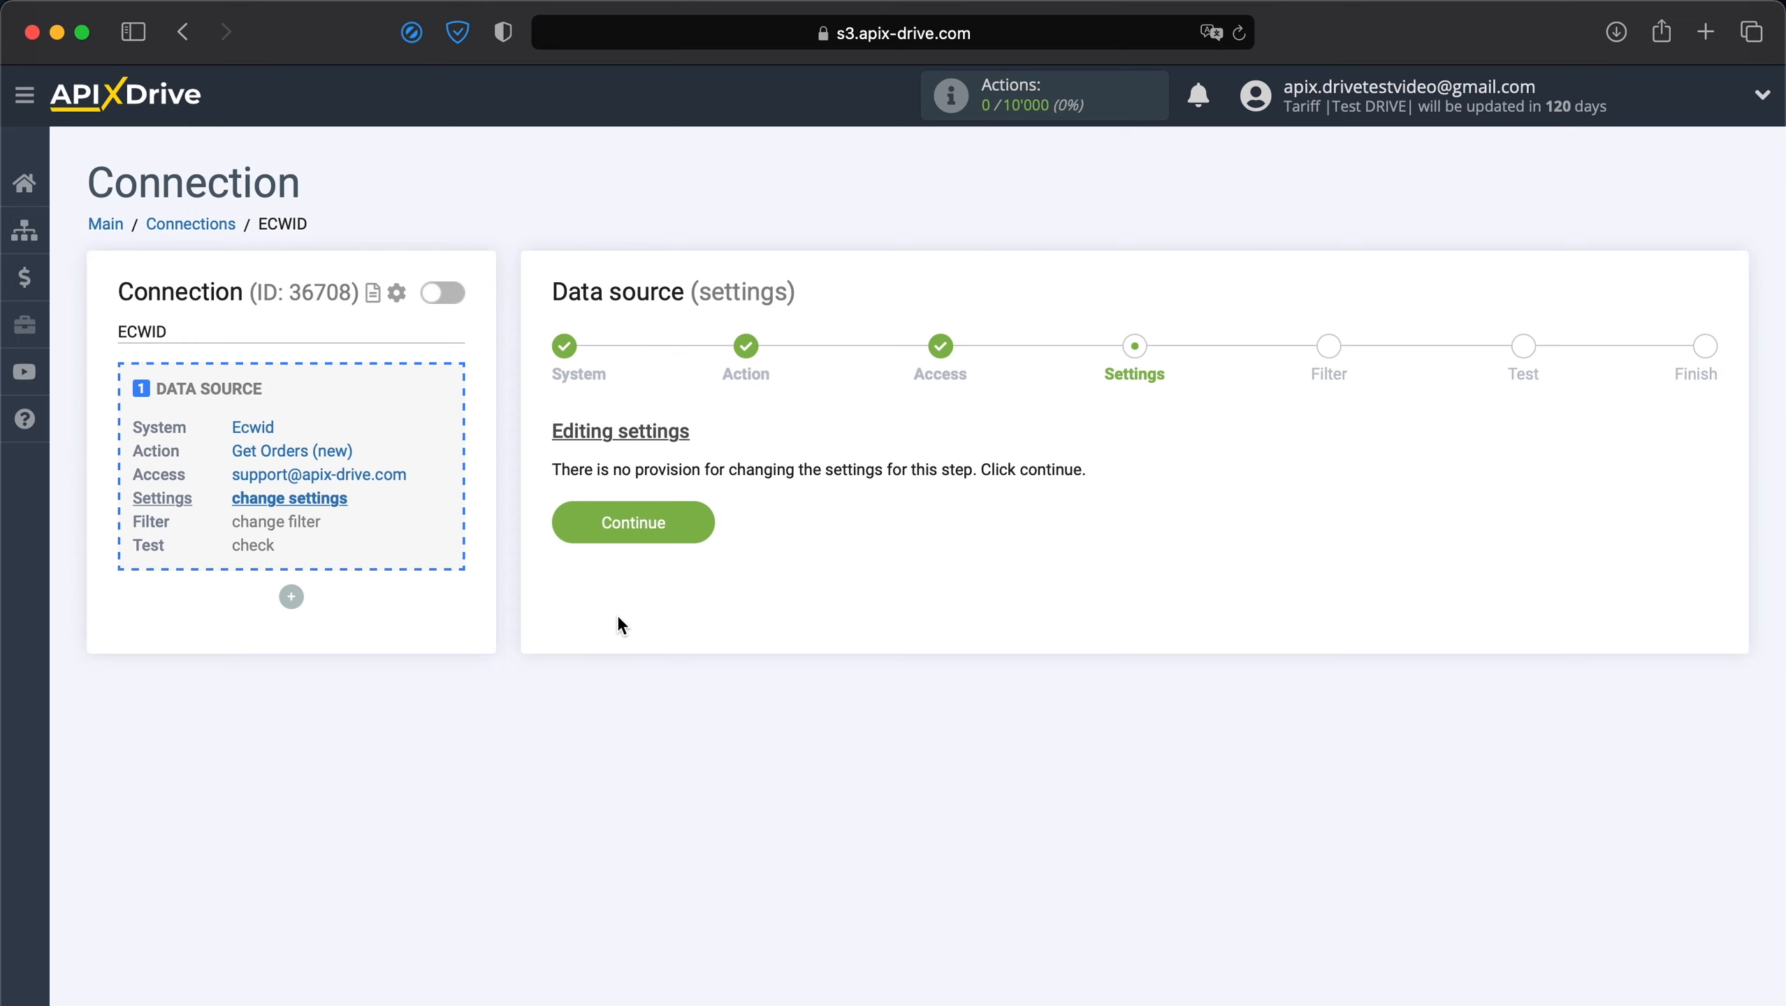
left_click(638, 522)
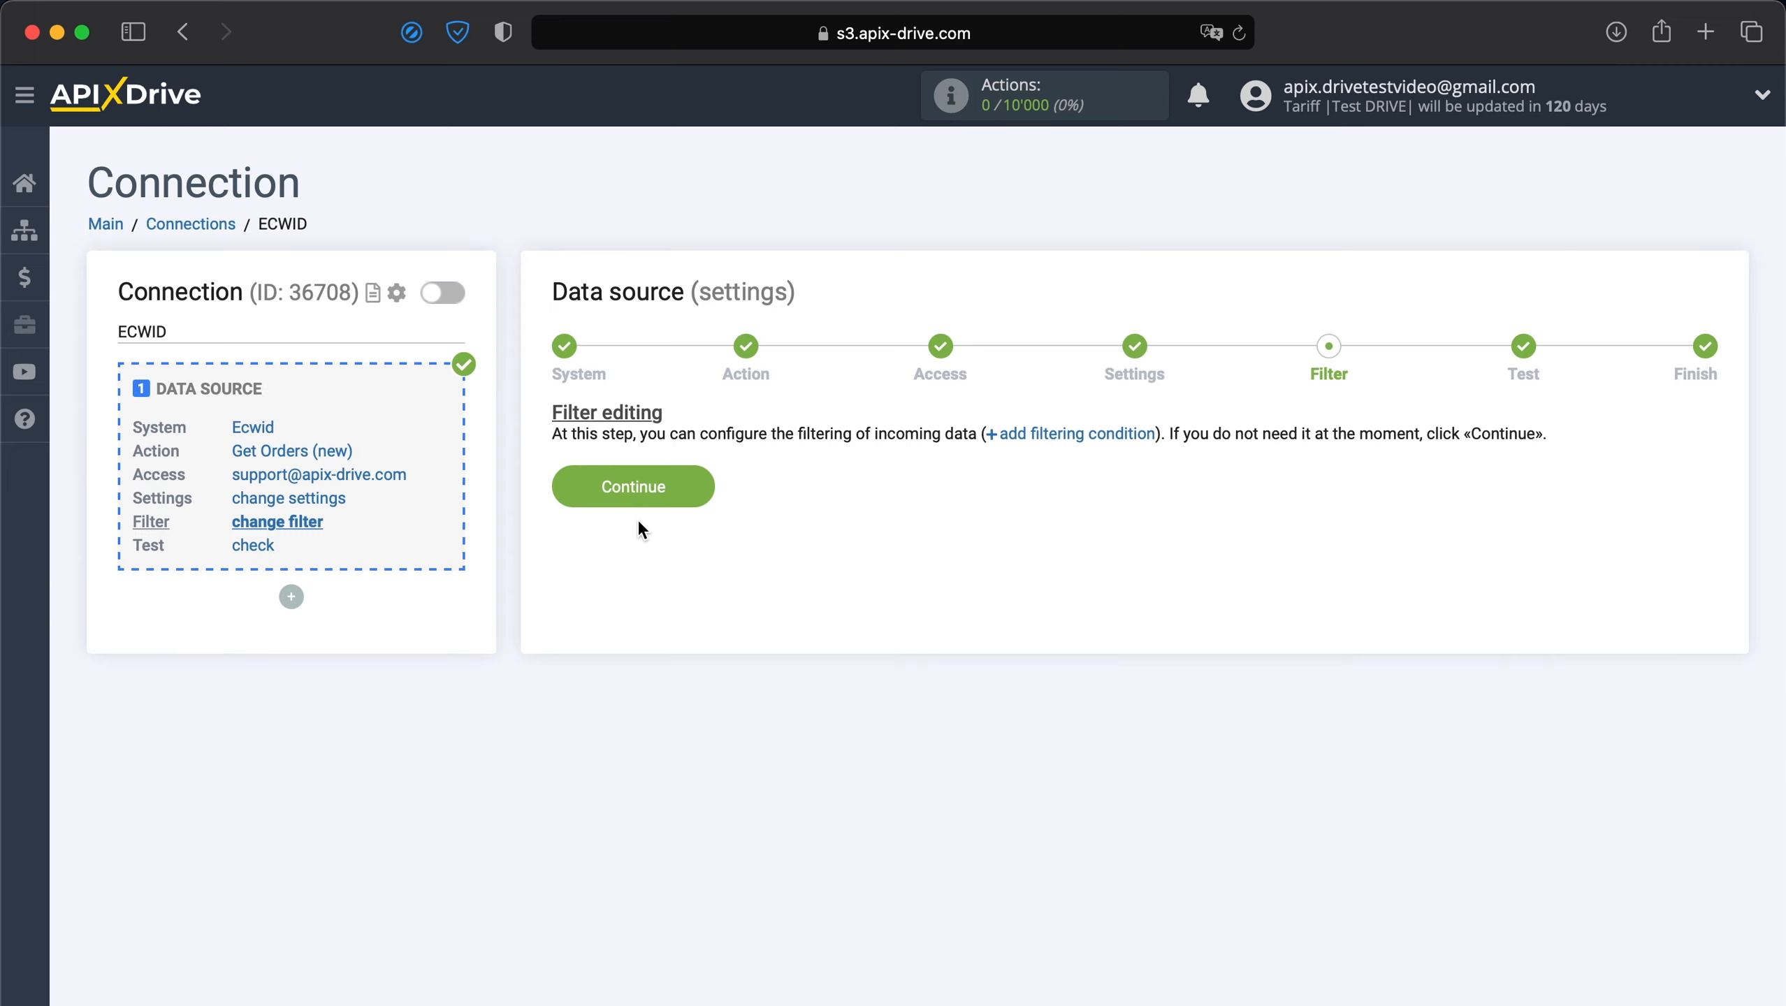
left_click(647, 491)
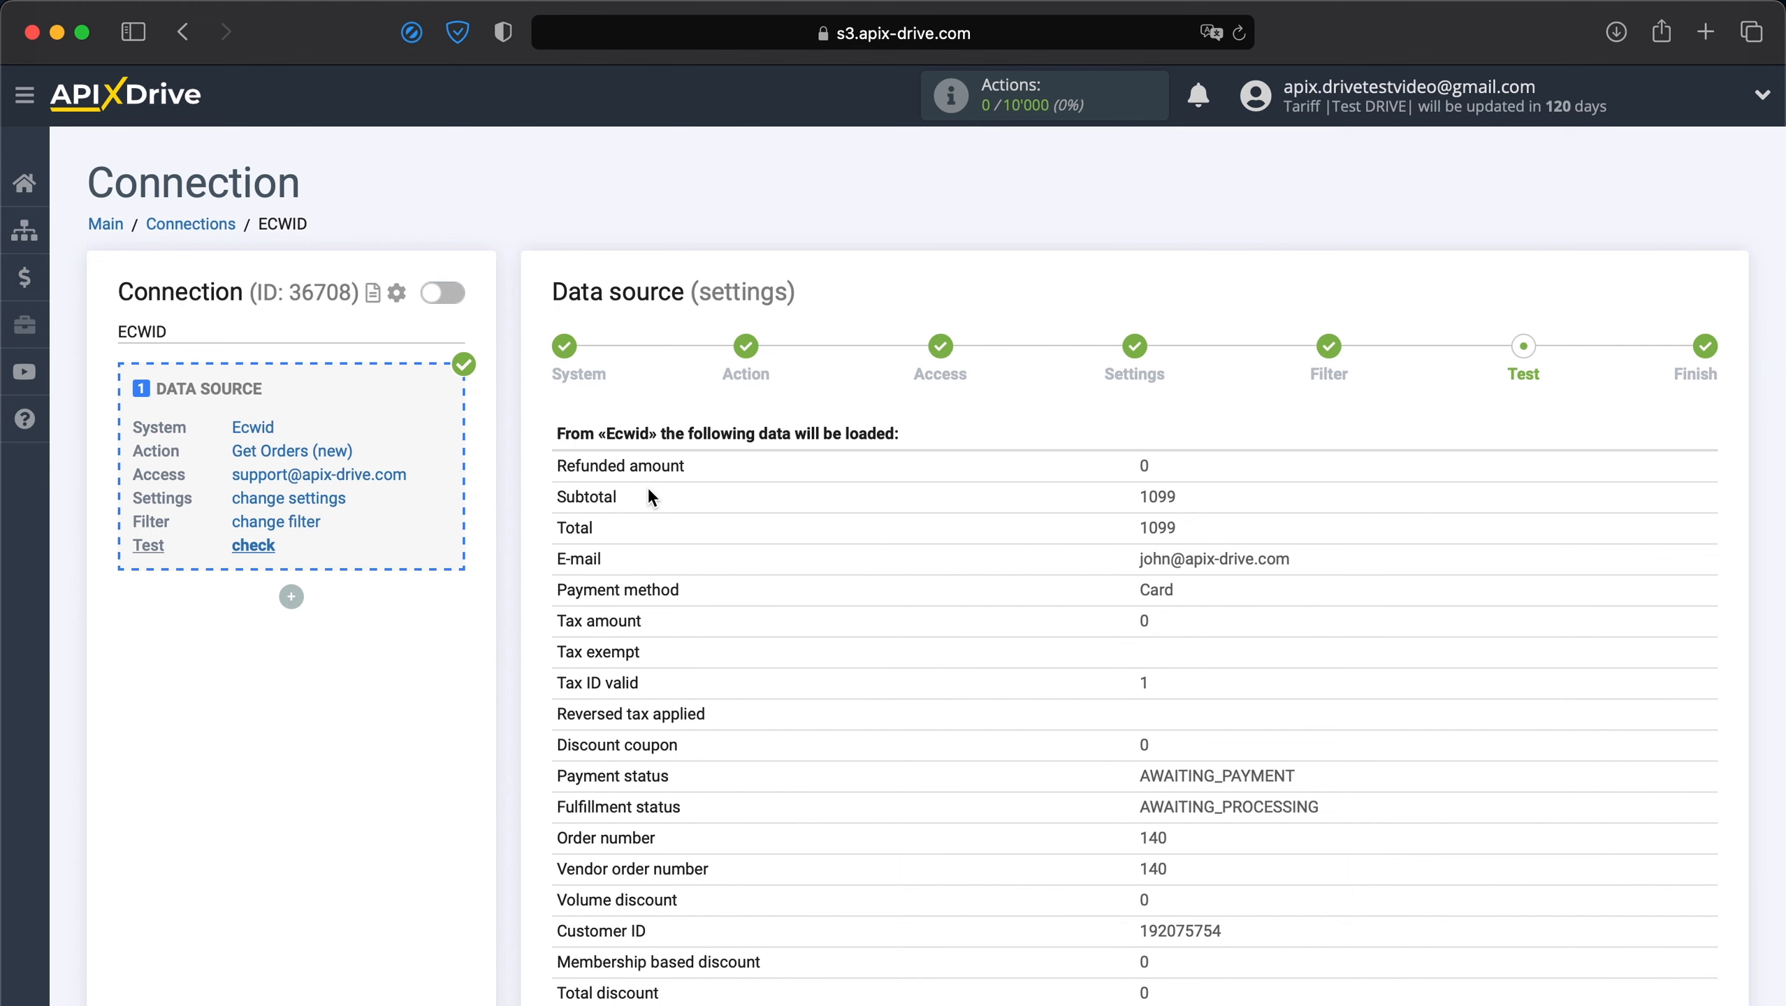
Review the sample order's test data and complete the Ecwid source setup.
scroll(647, 486, "down", 6)
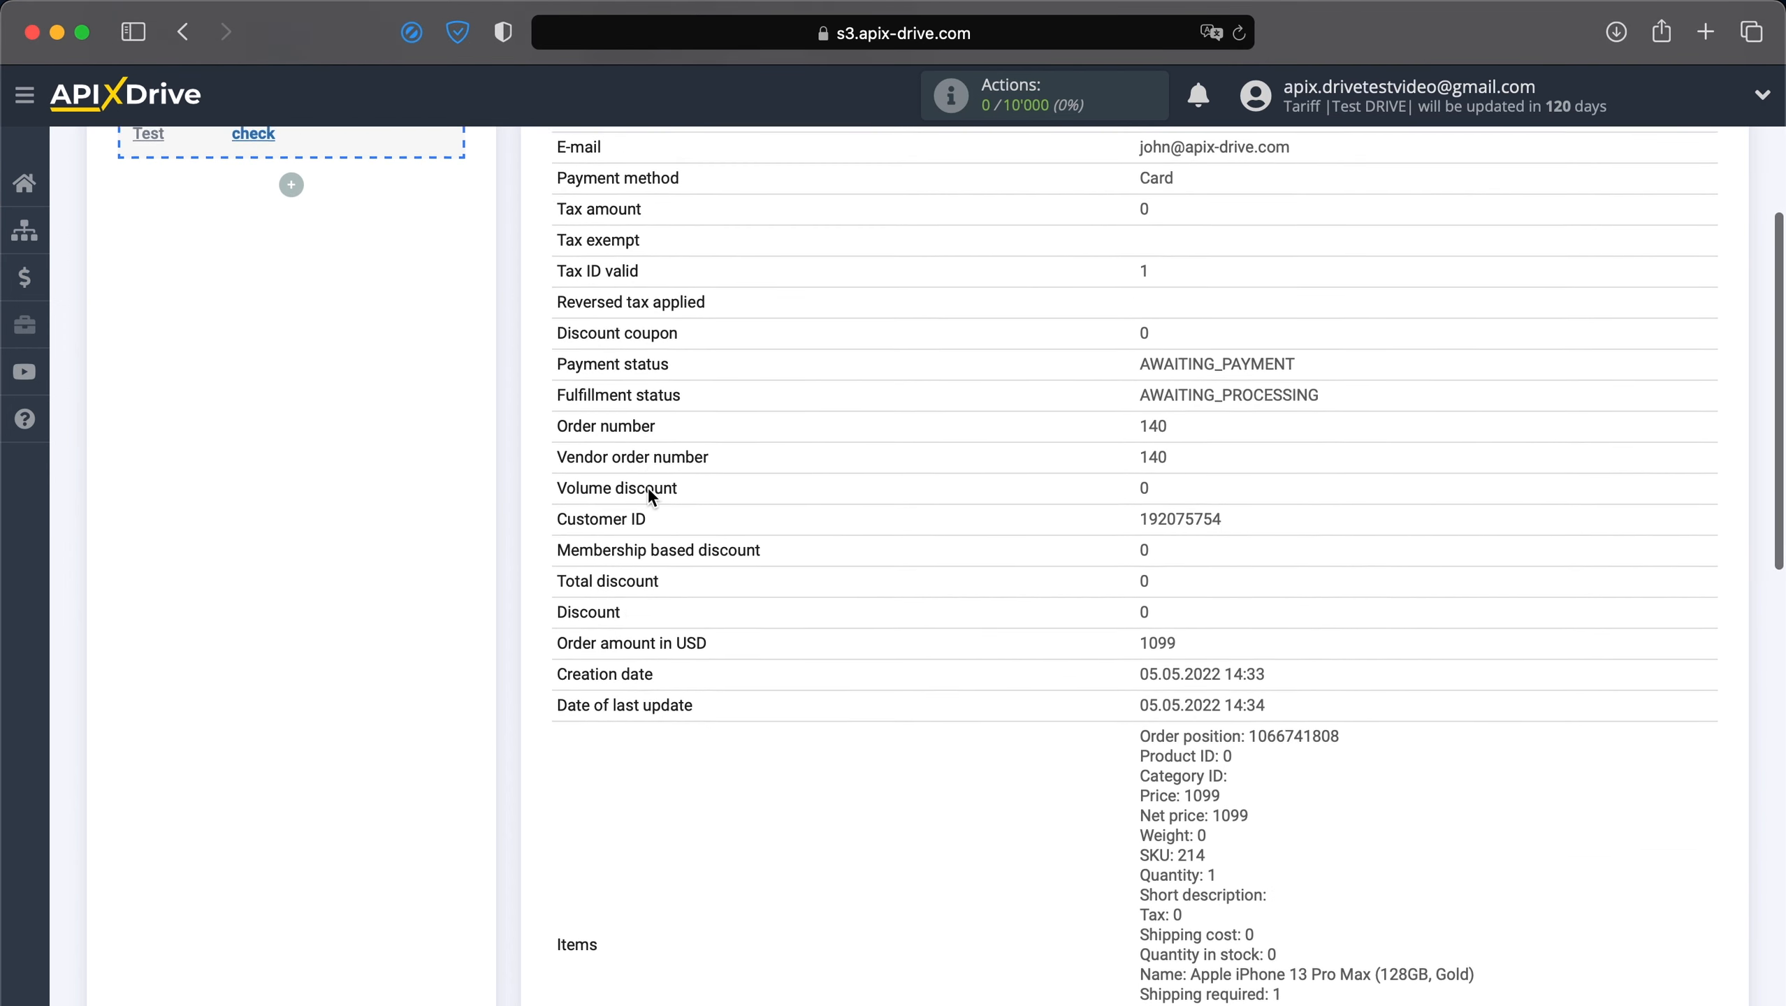
scroll(647, 487, "down", 10)
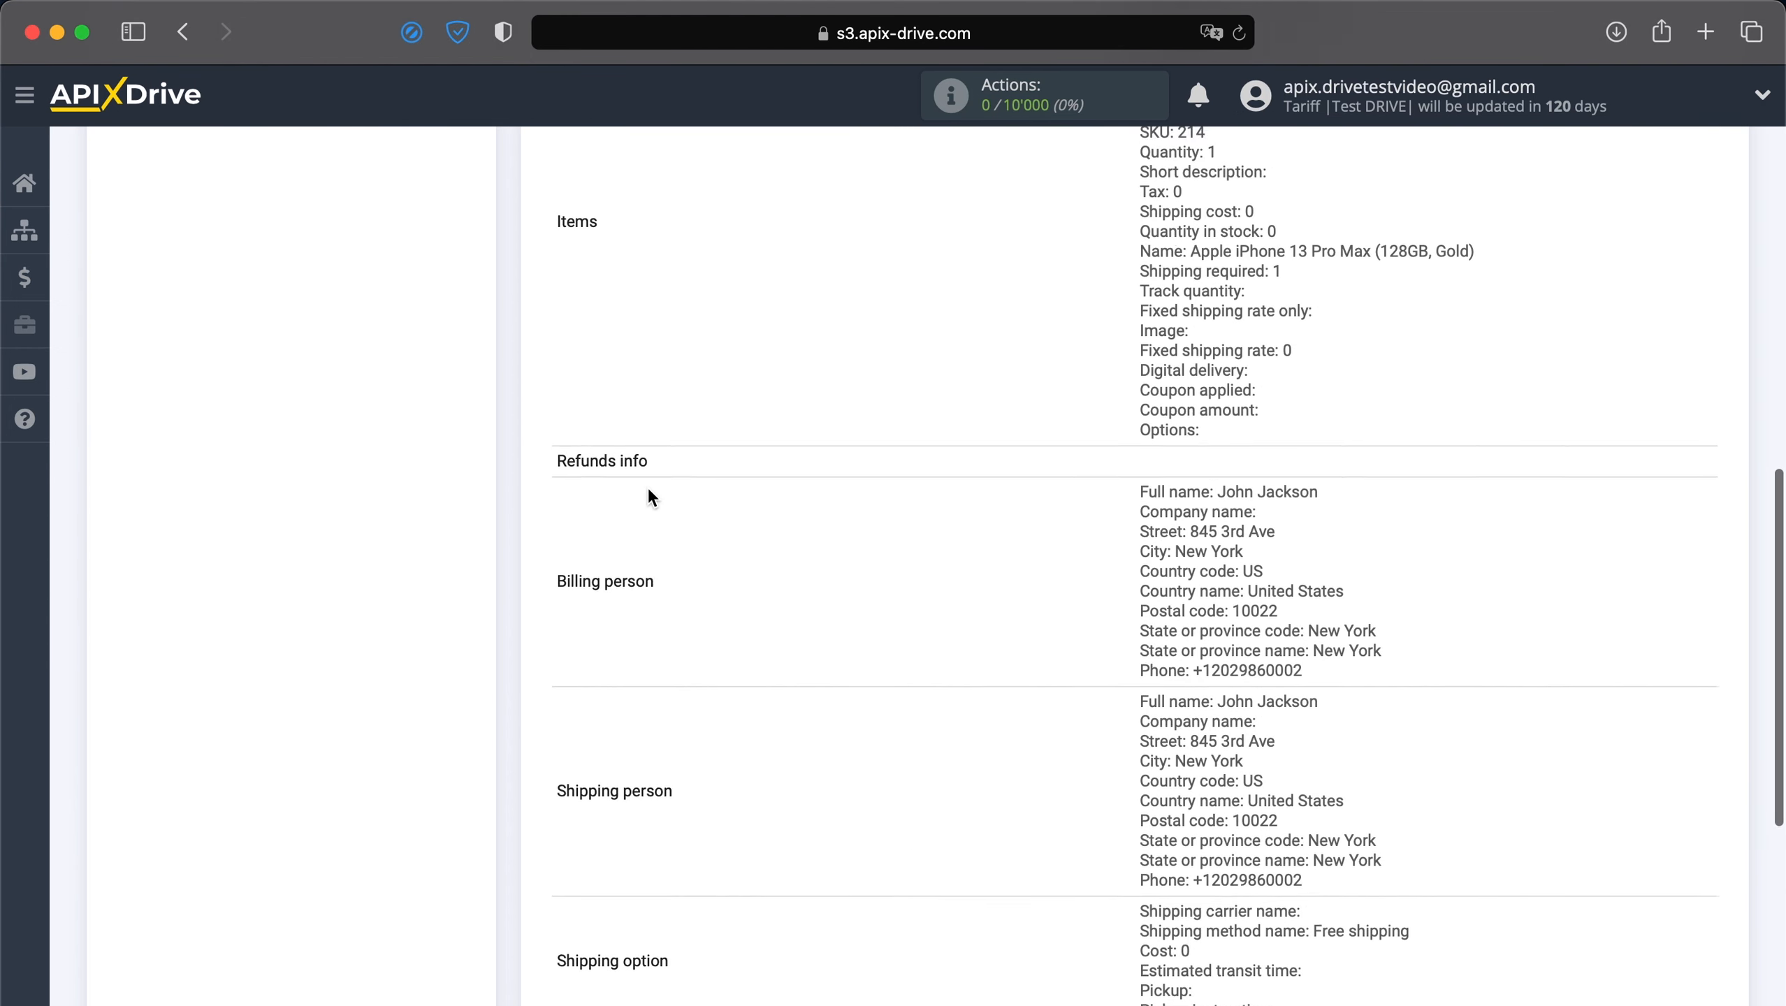
scroll(647, 486, "down", 7)
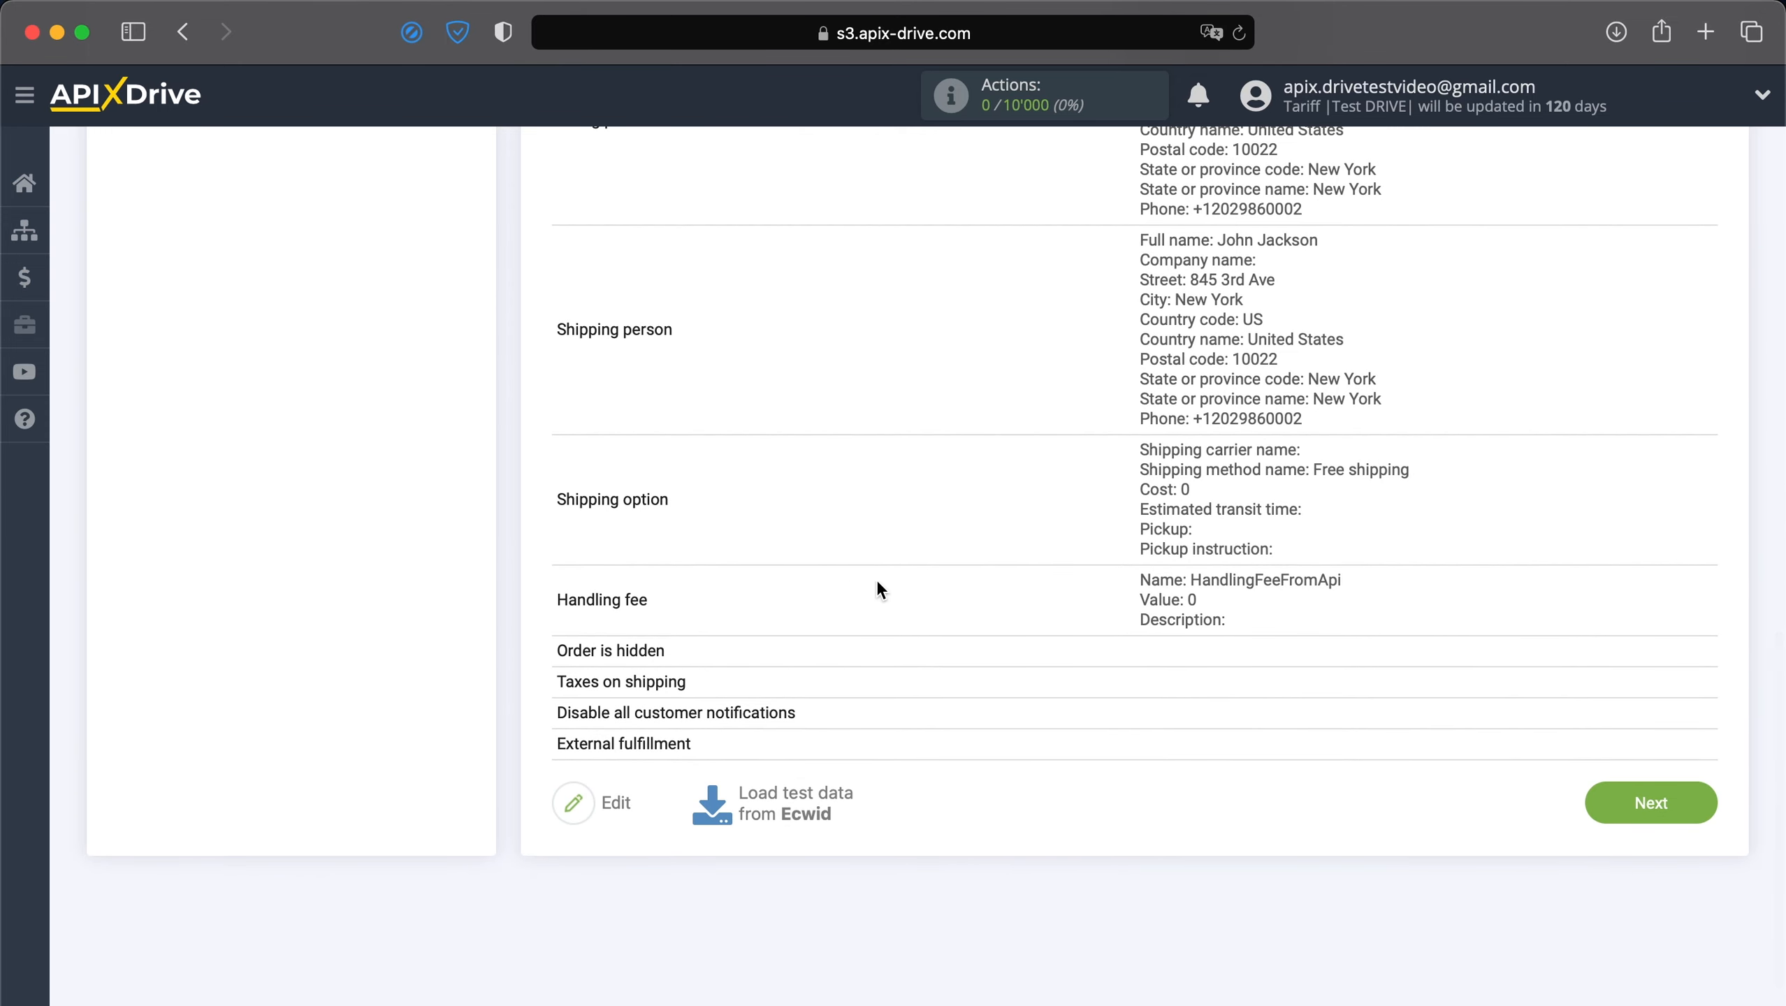
left_click(1676, 796)
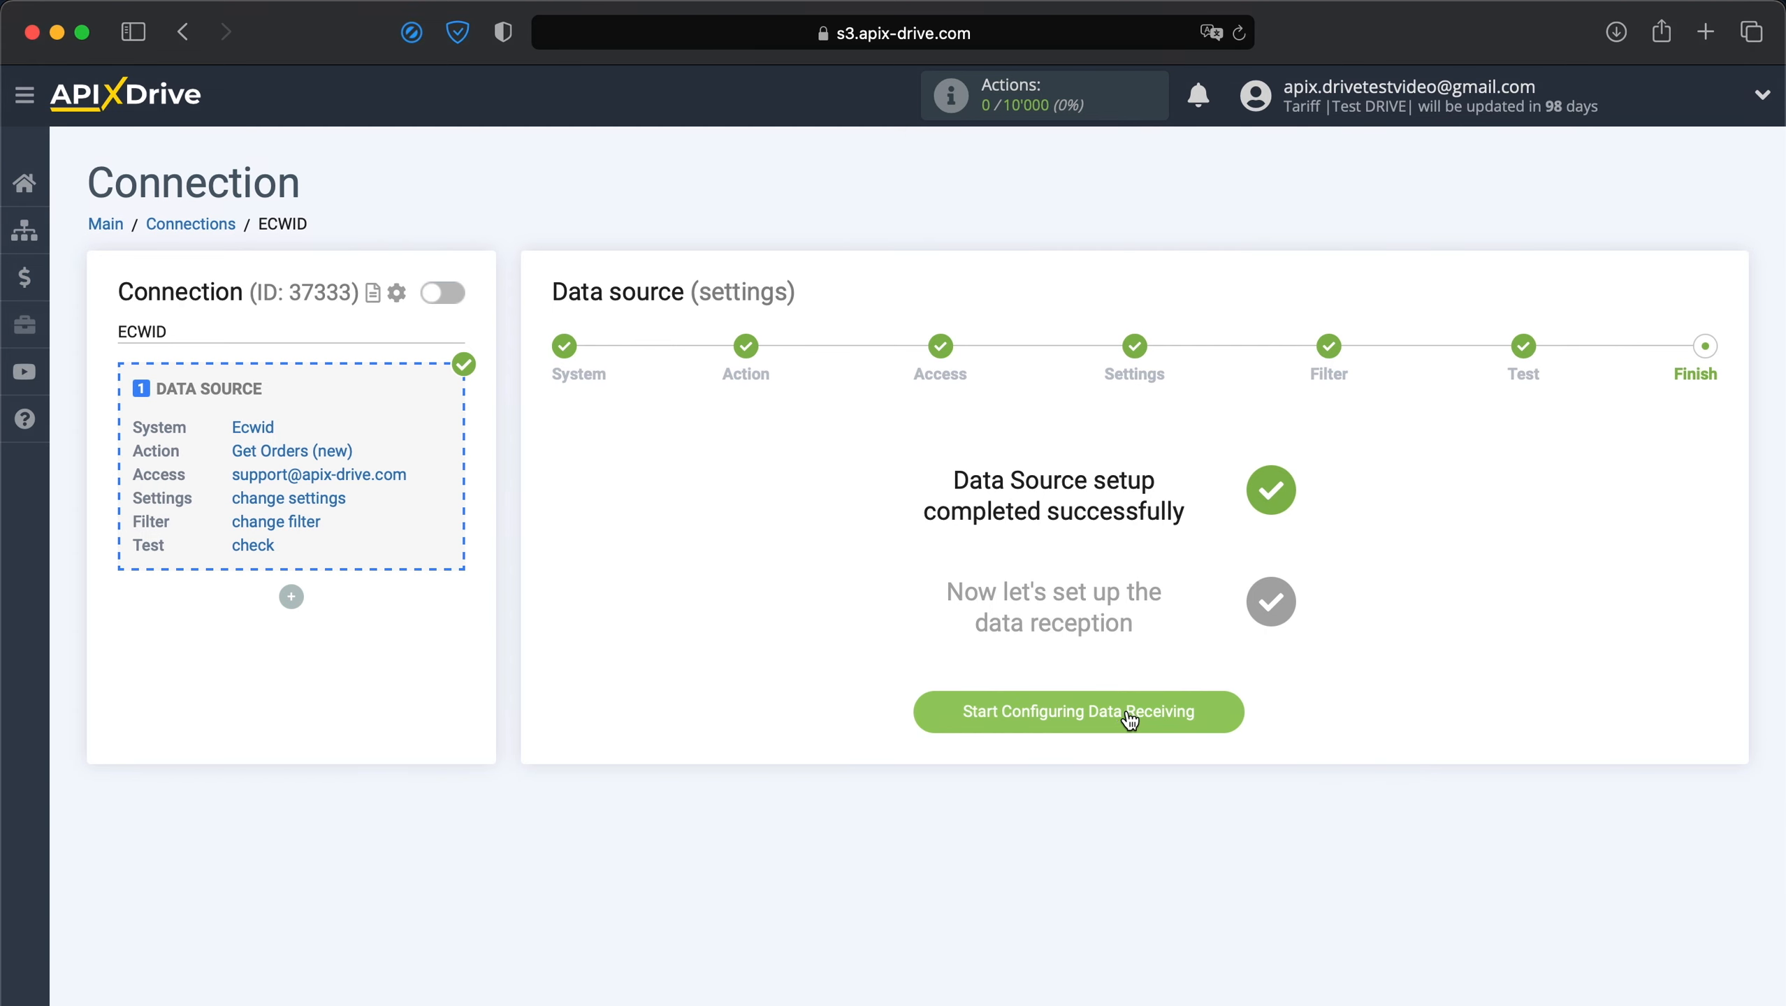
Begin the data destination setup with Google Sheets as the destination system.
left_click(1127, 711)
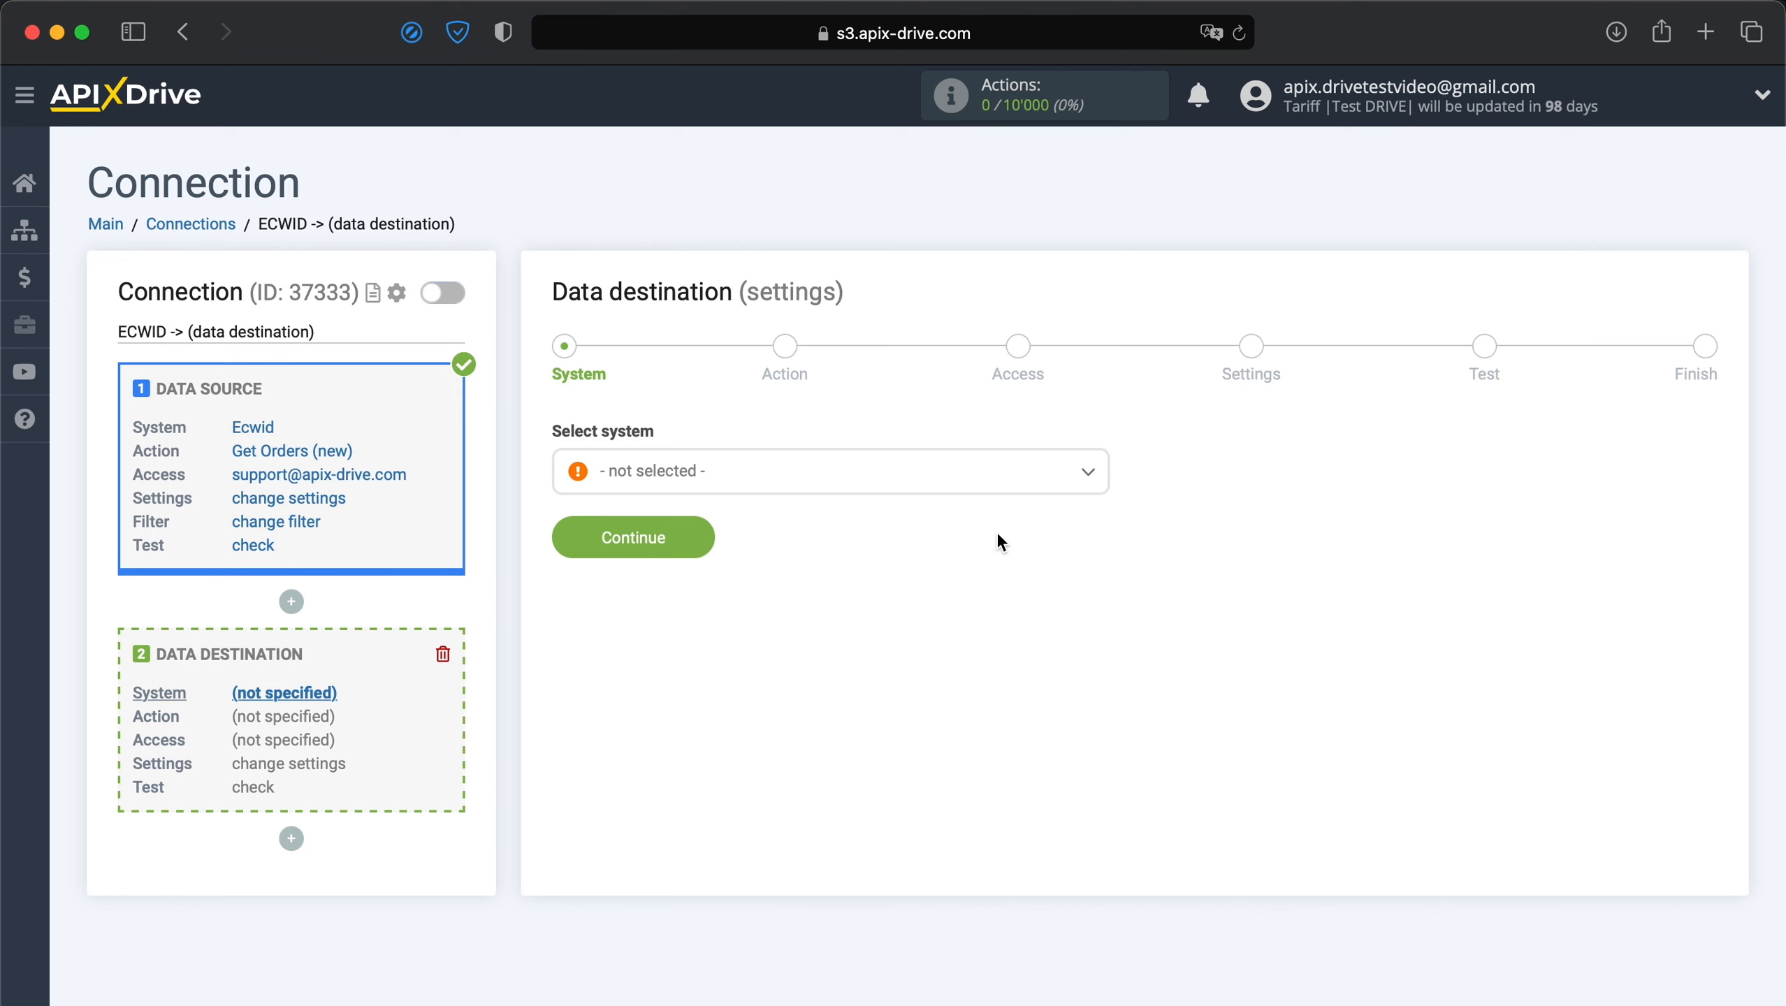
left_click(974, 497)
scroll(945, 654, "down", 10)
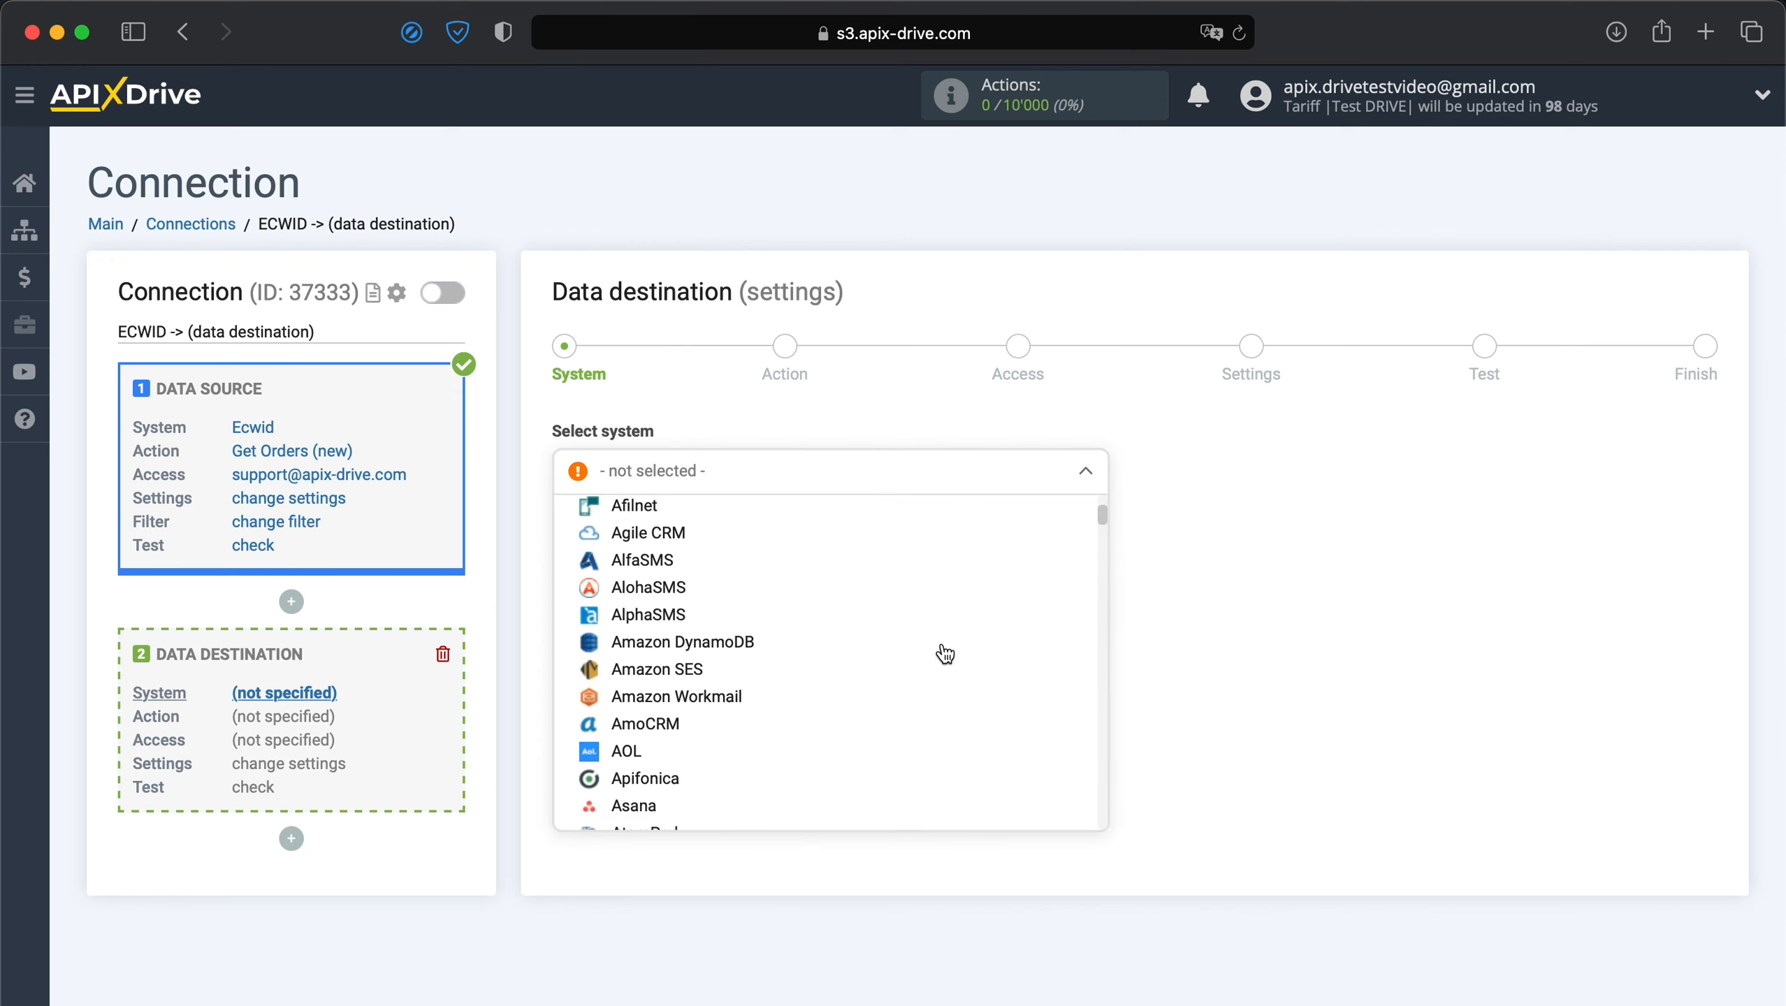
scroll(944, 654, "down", 10)
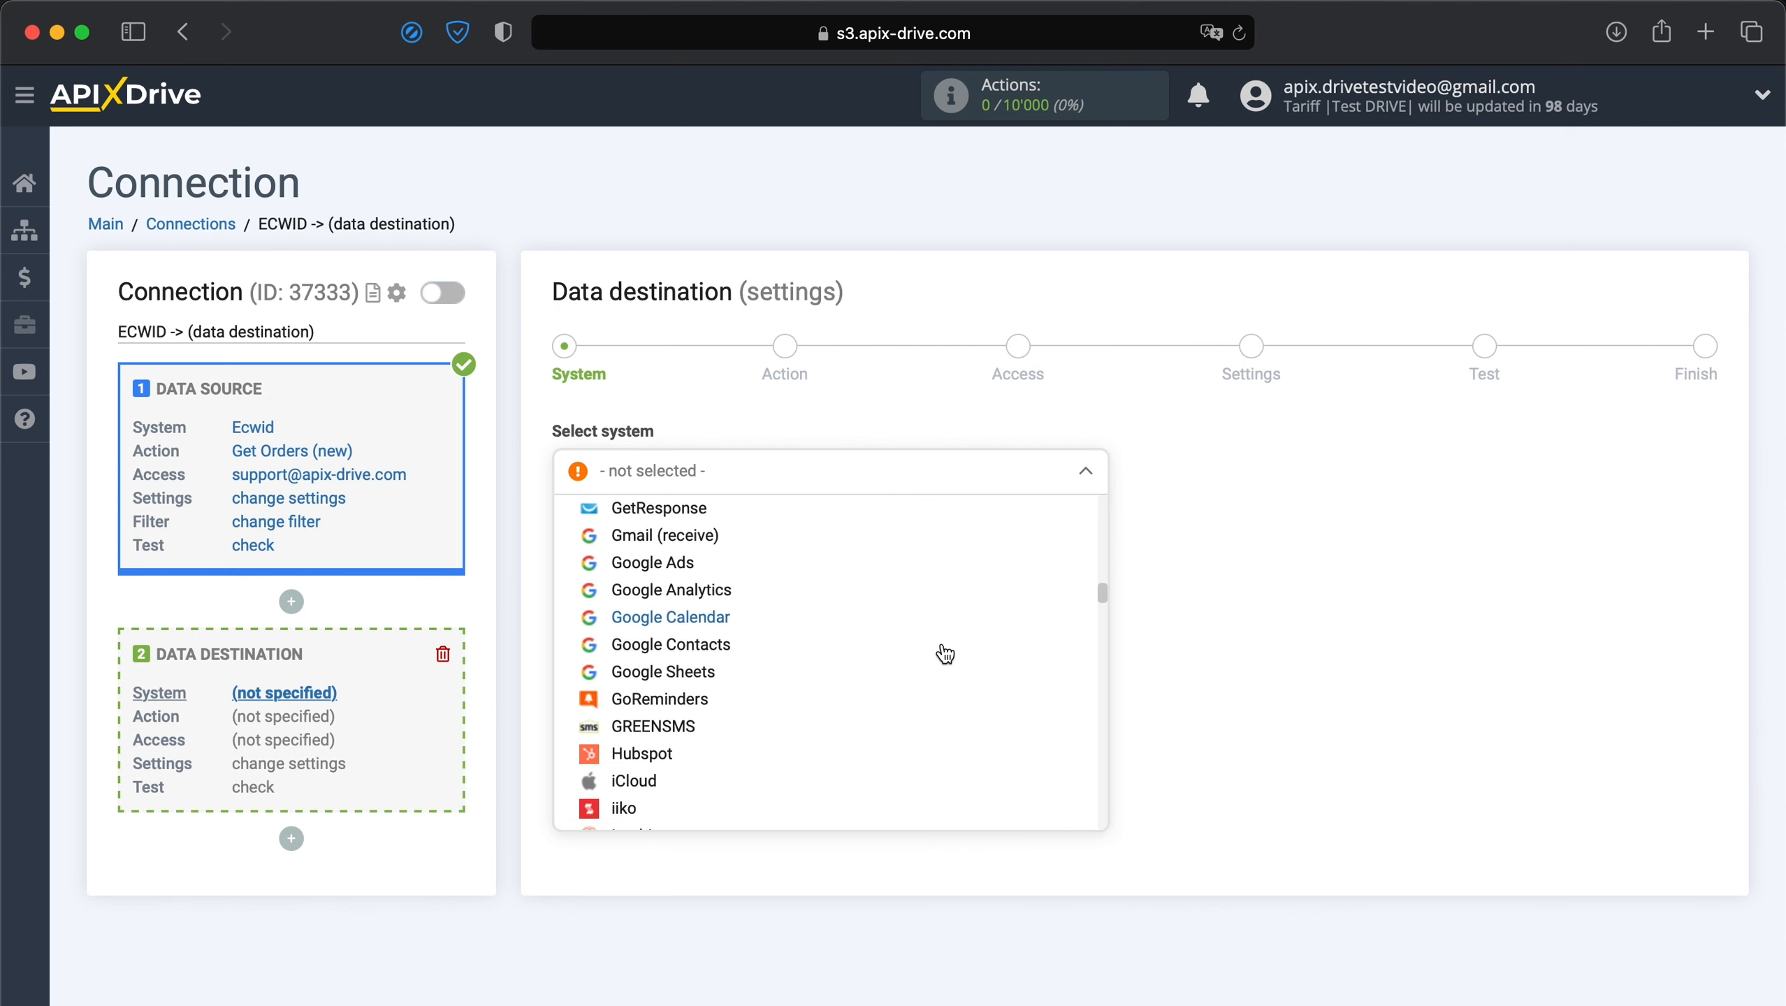
left_click(710, 686)
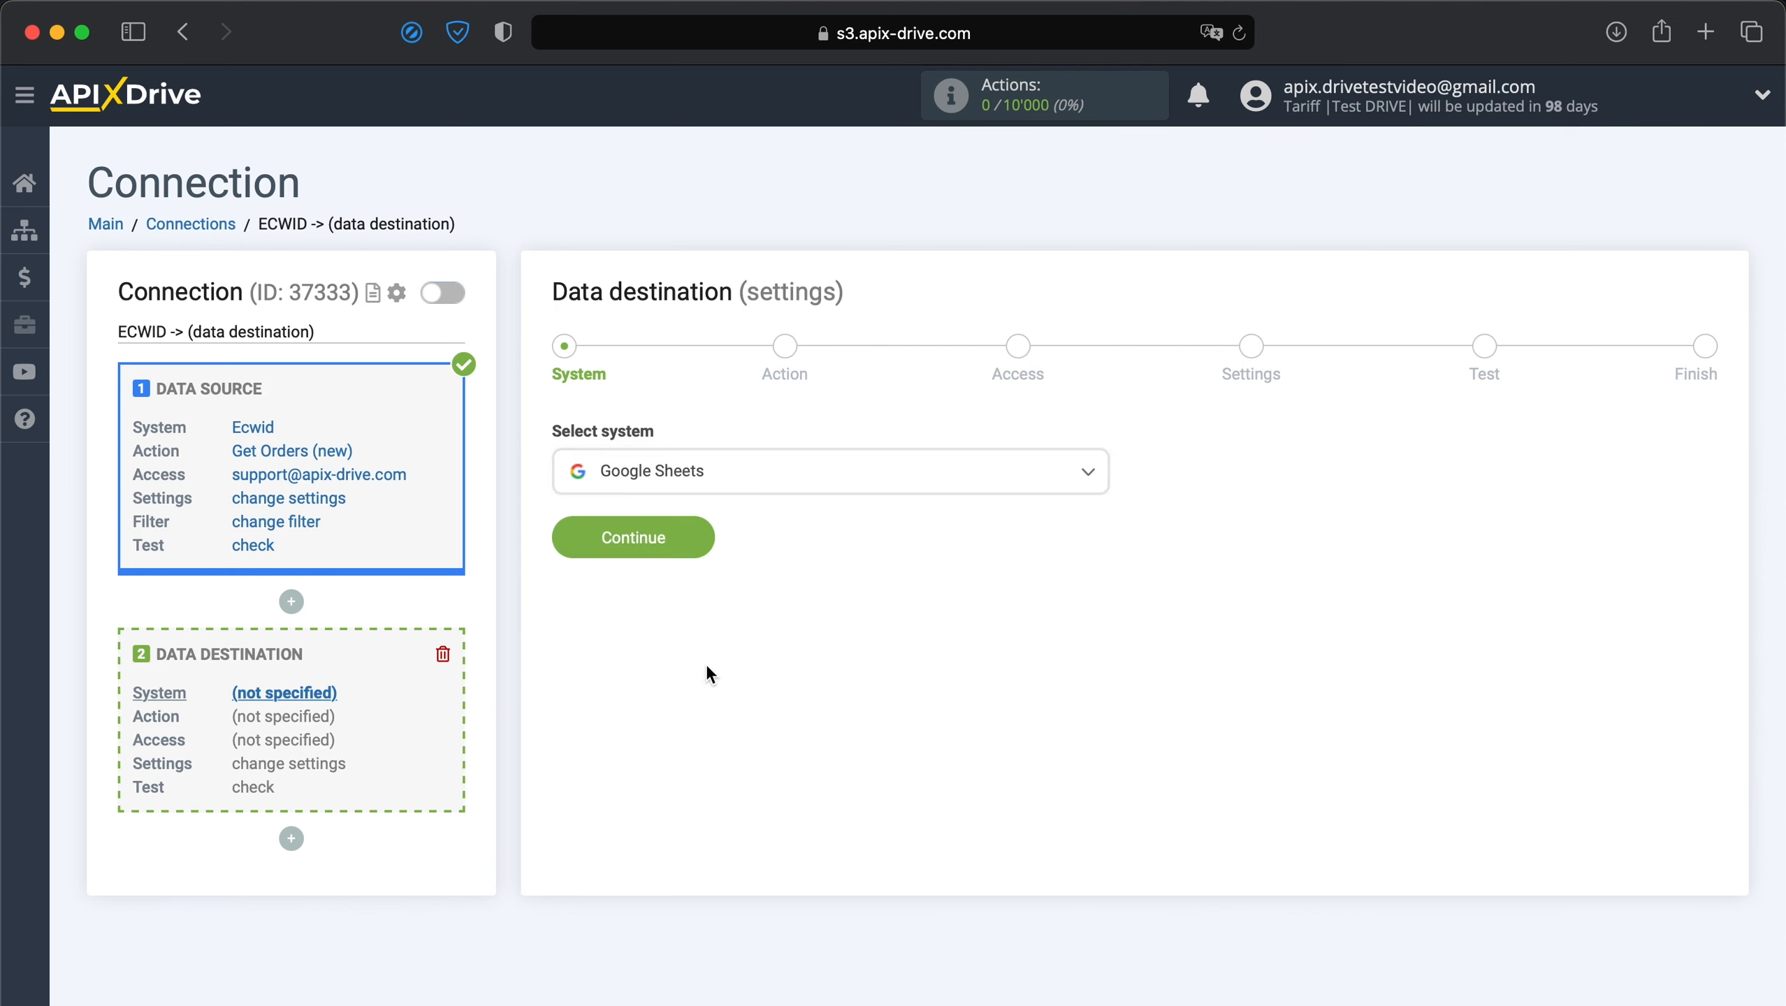
left_click(682, 537)
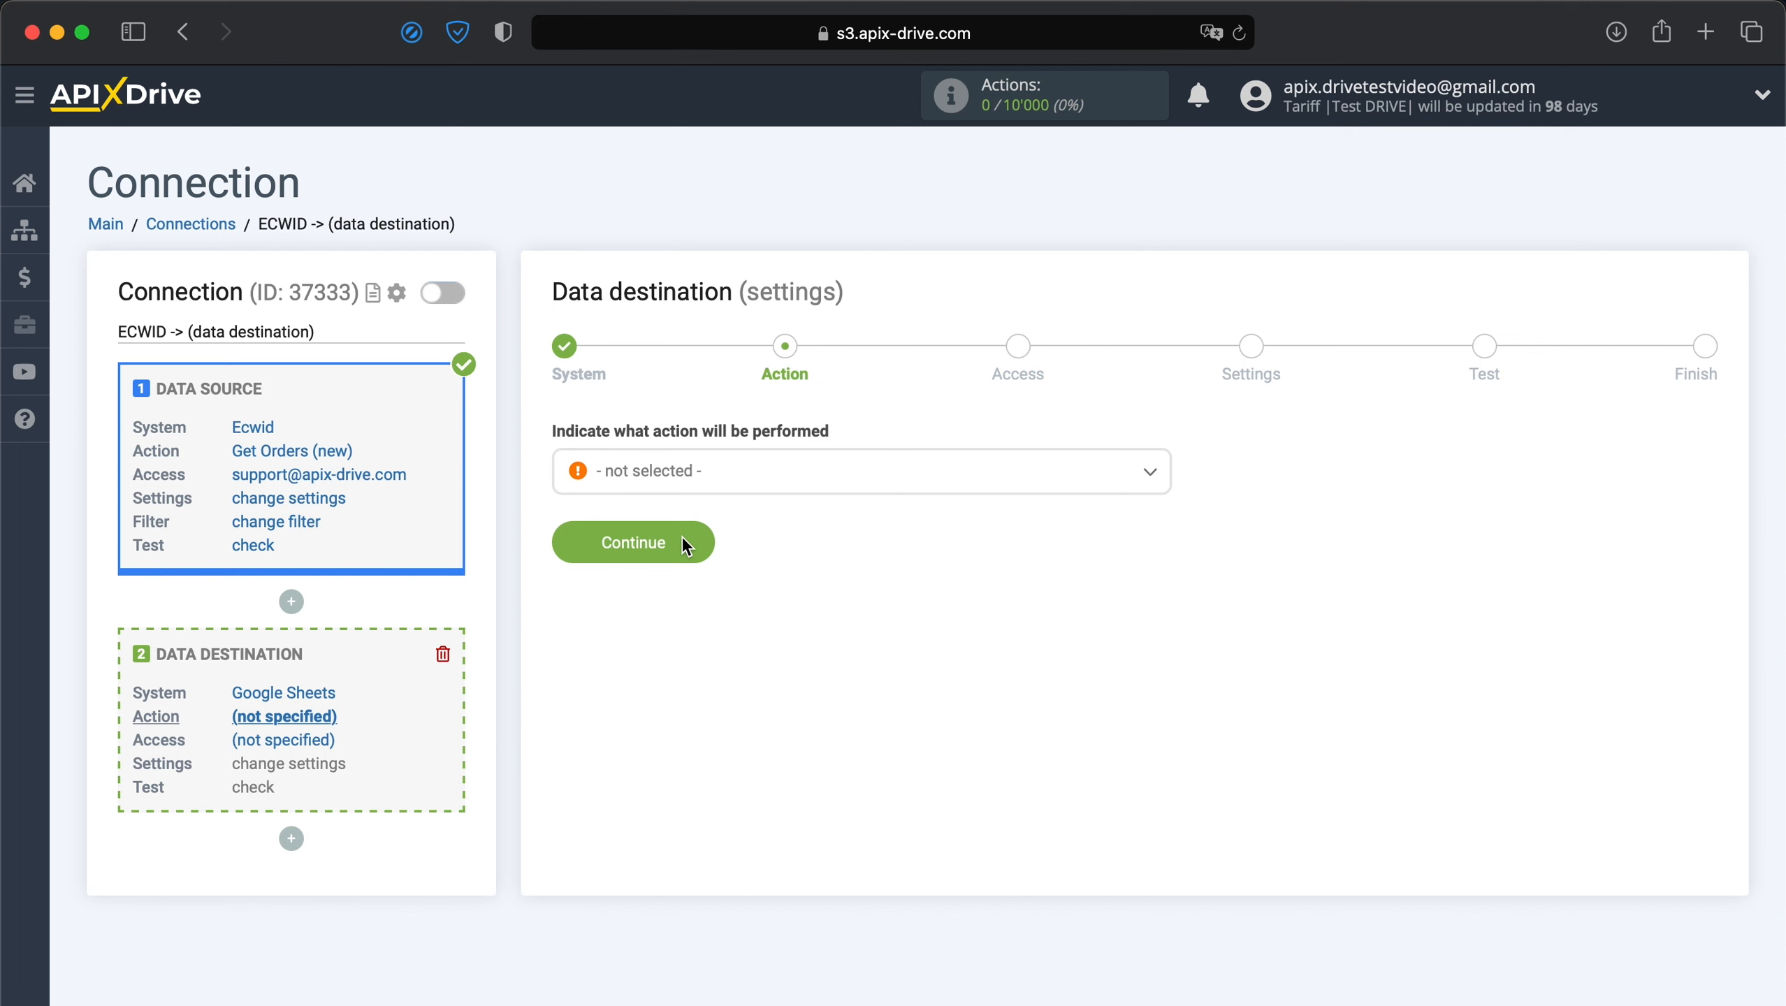
Set the Google Sheets action to Add Row and start connecting a Google account.
left_click(760, 493)
left_click(623, 627)
left_click(650, 546)
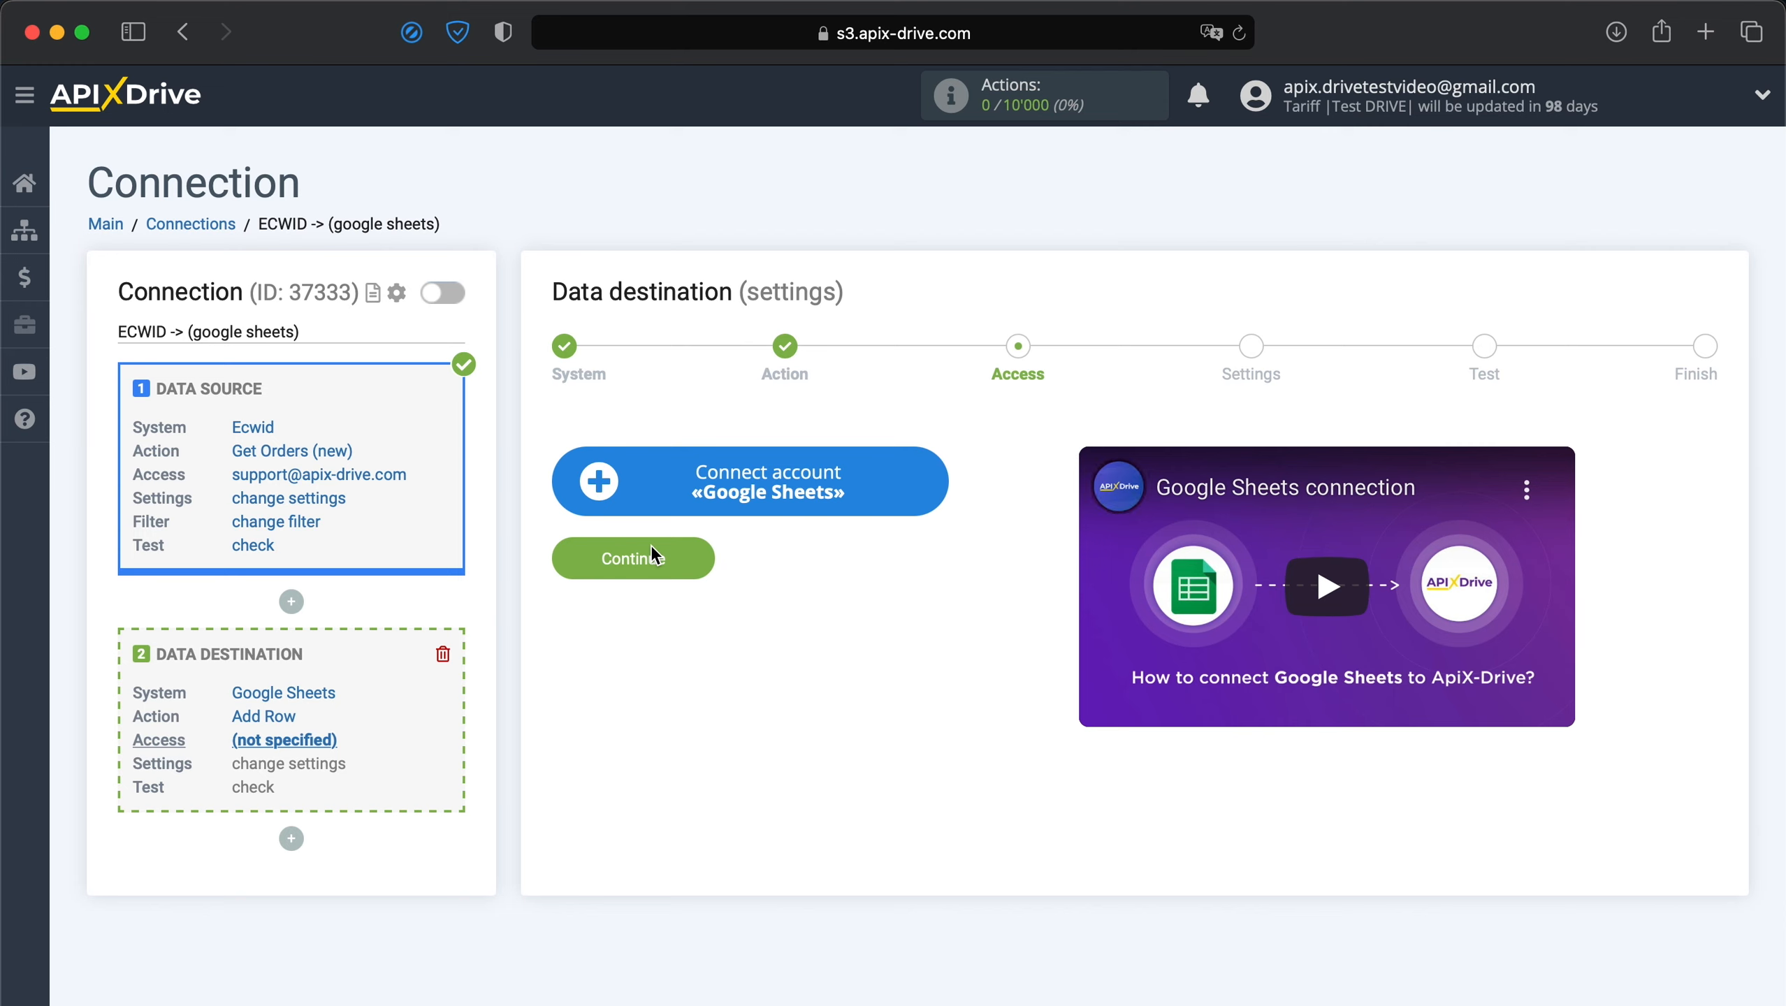
left_click(710, 496)
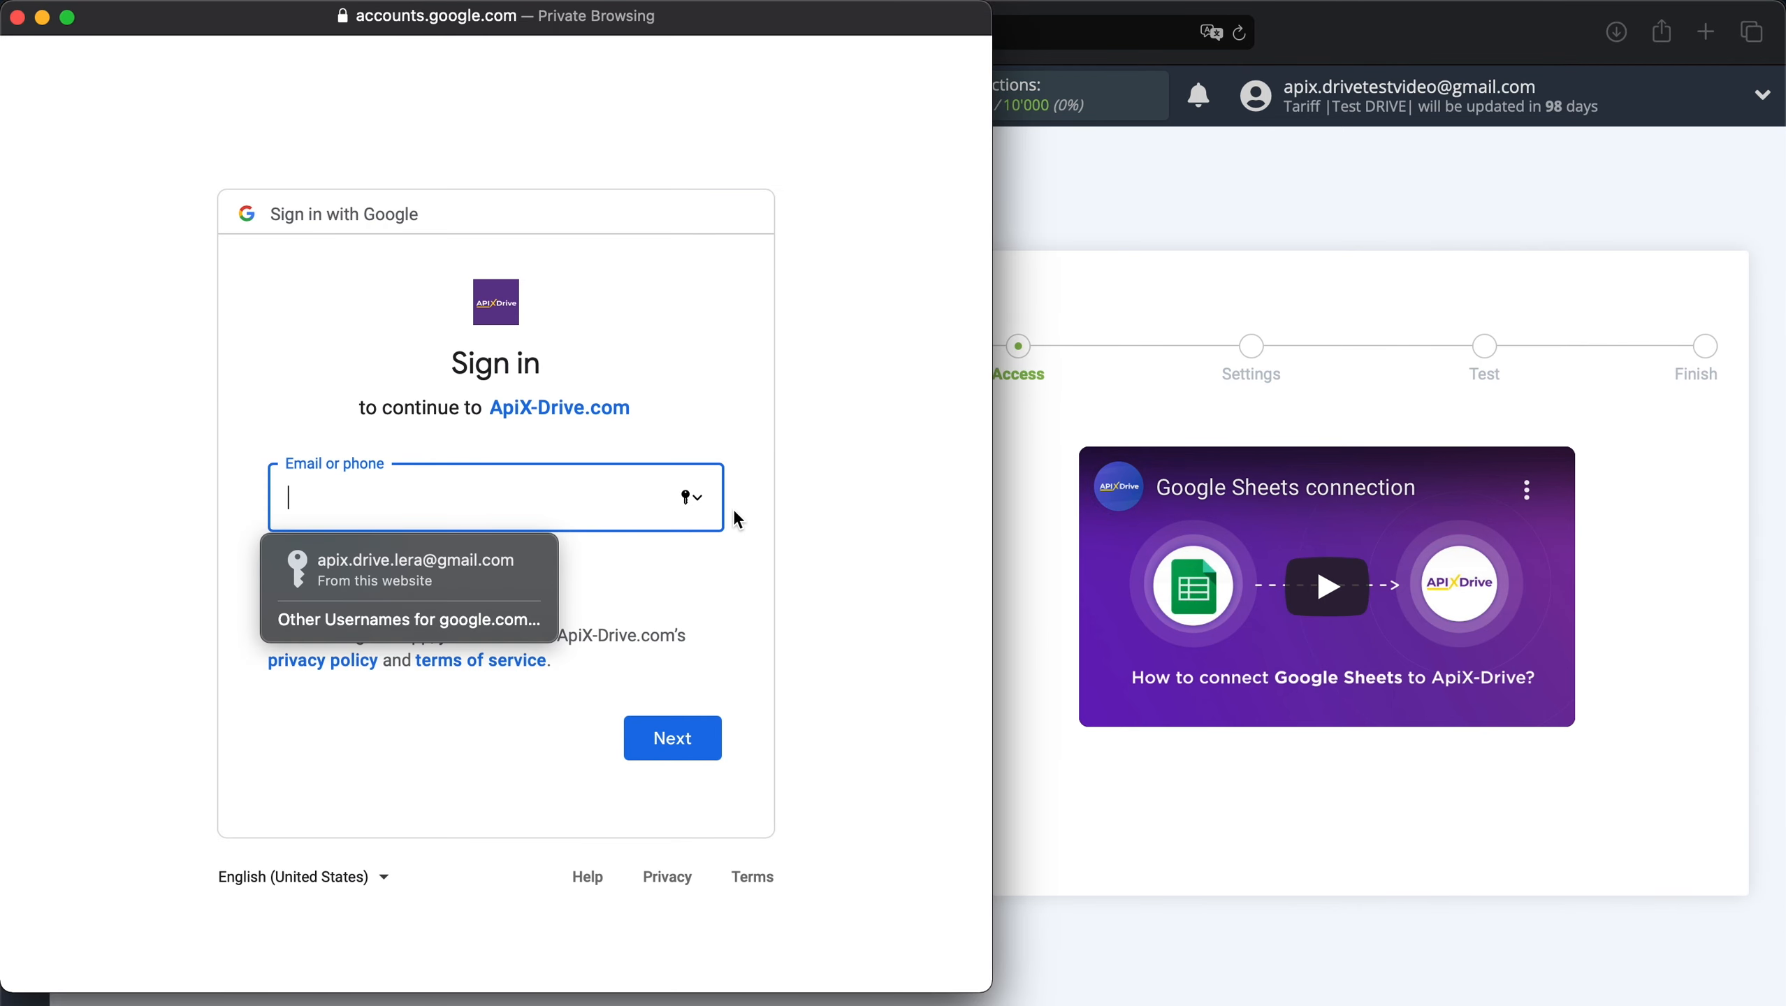
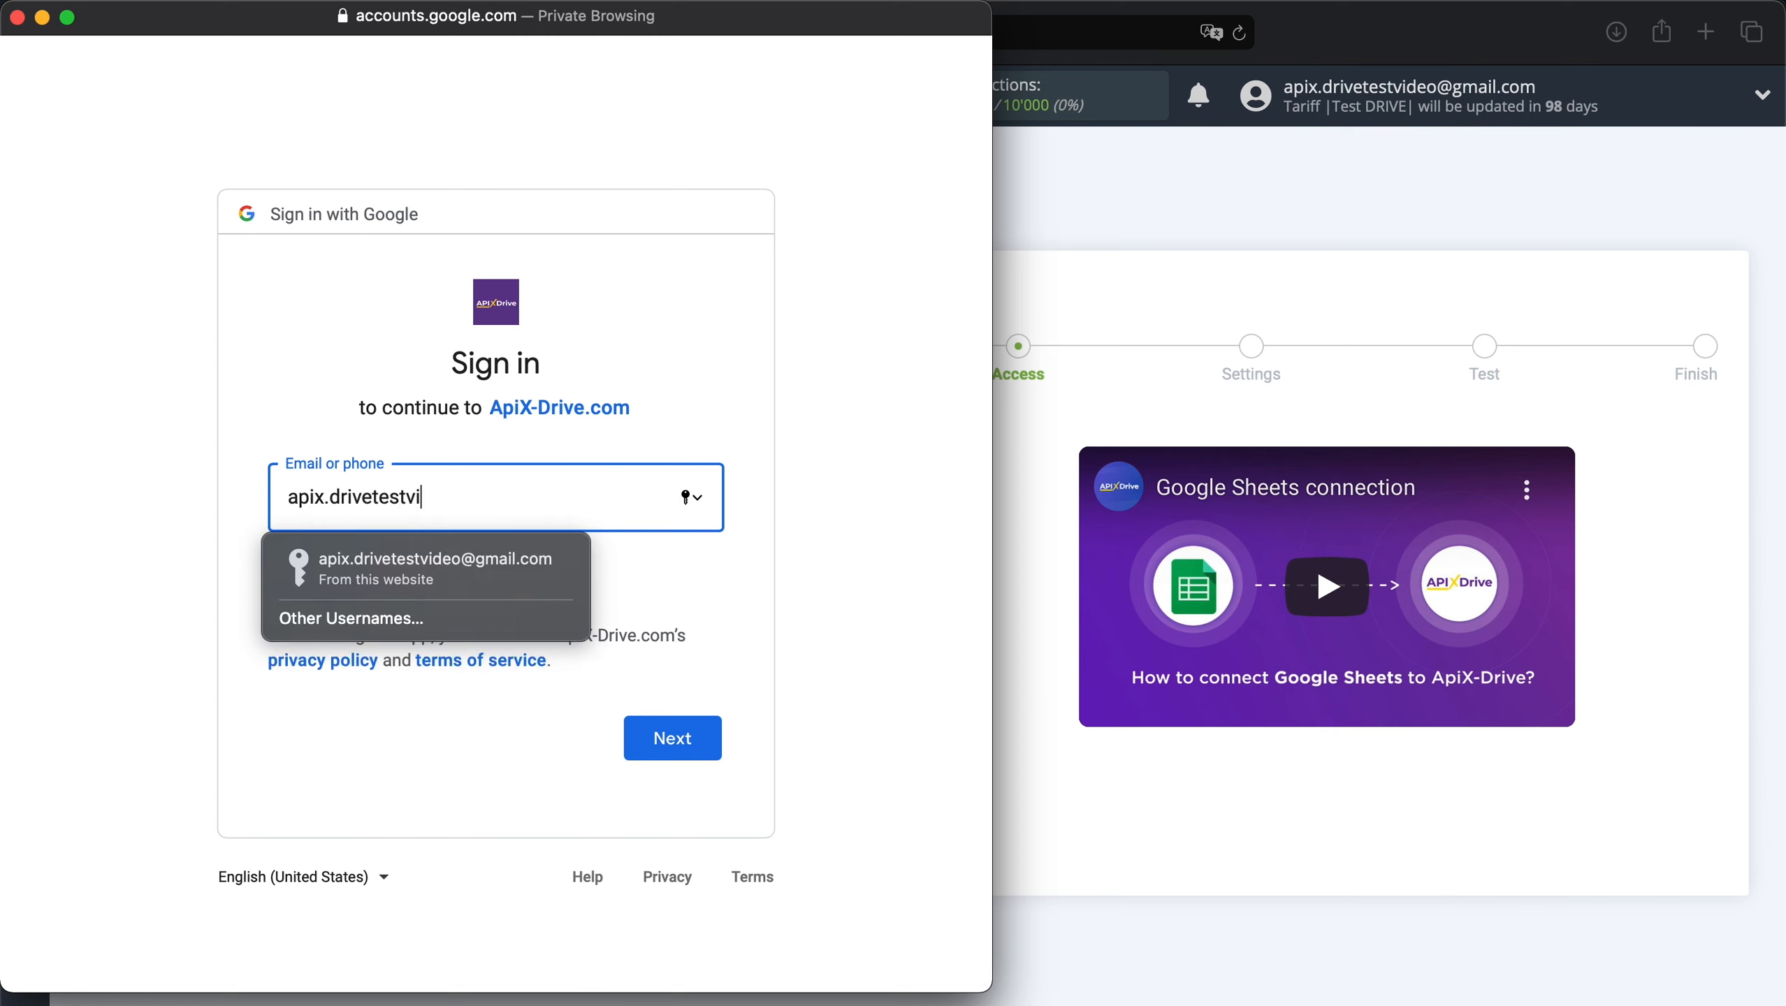
Sign in with the Google account's e-mail and password, allowing Drive and Sheets access.
left_click(676, 736)
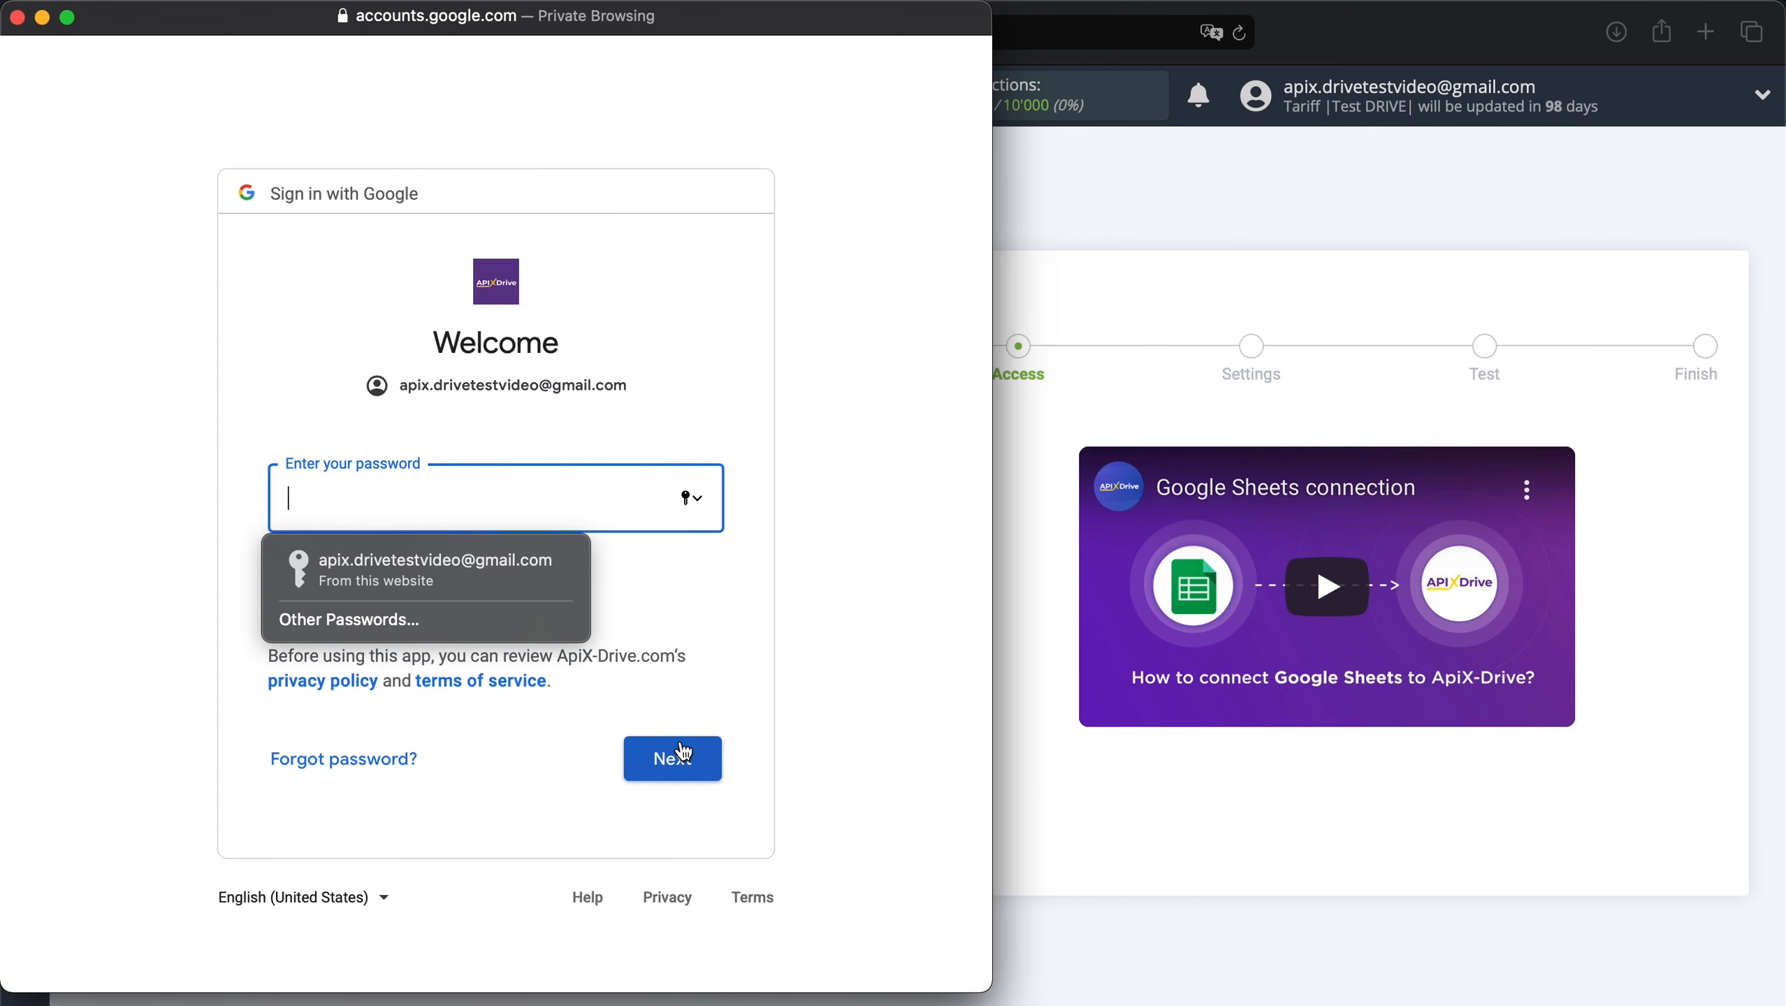
type("••••••••••••")
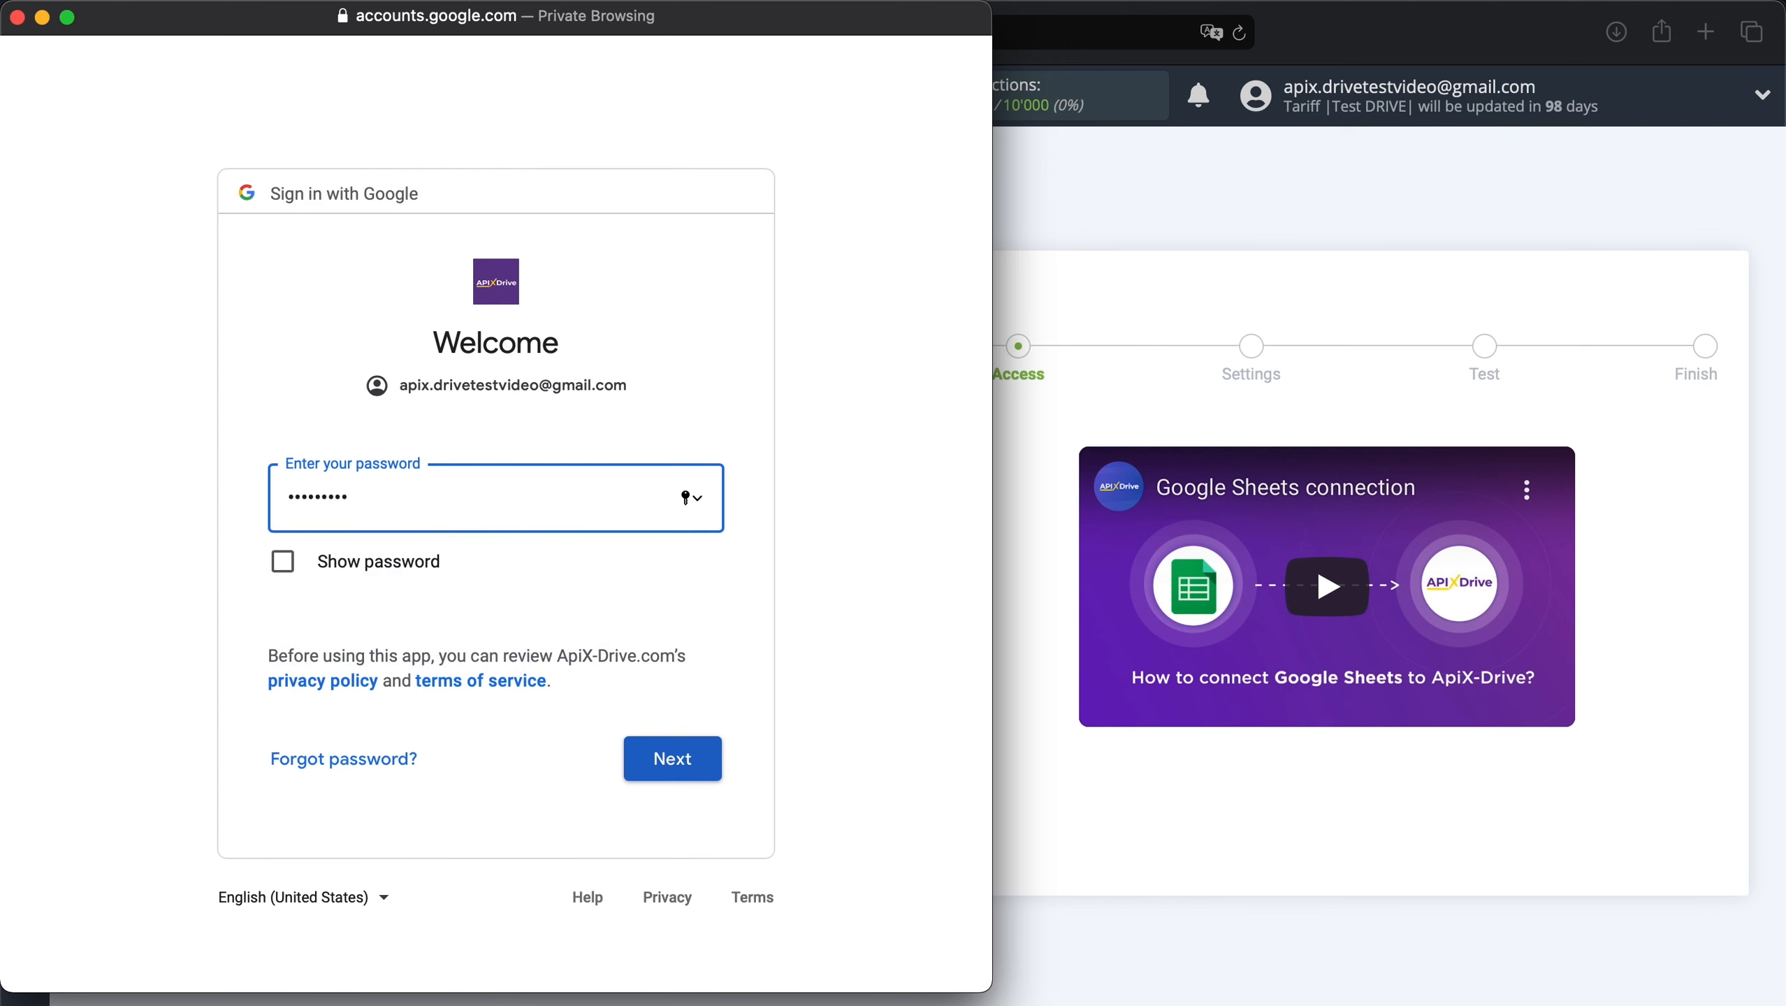
type("••••••••••••")
left_click(702, 771)
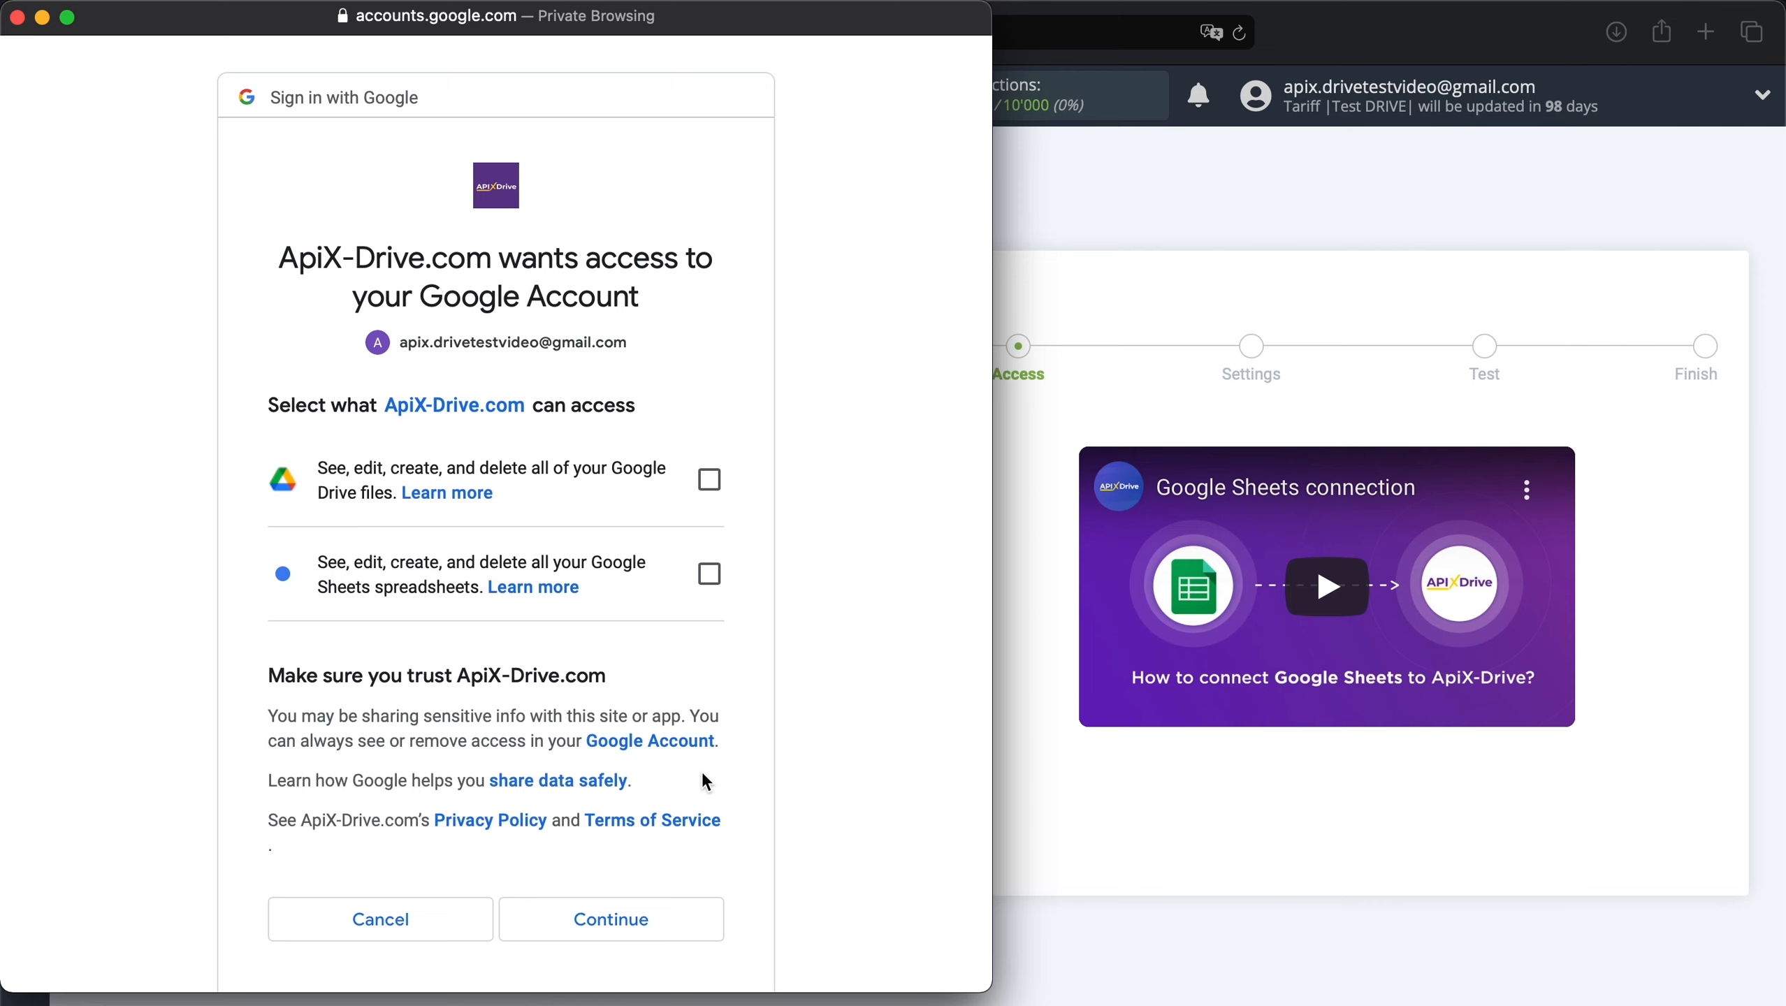
left_click(710, 482)
left_click(709, 582)
left_click(593, 930)
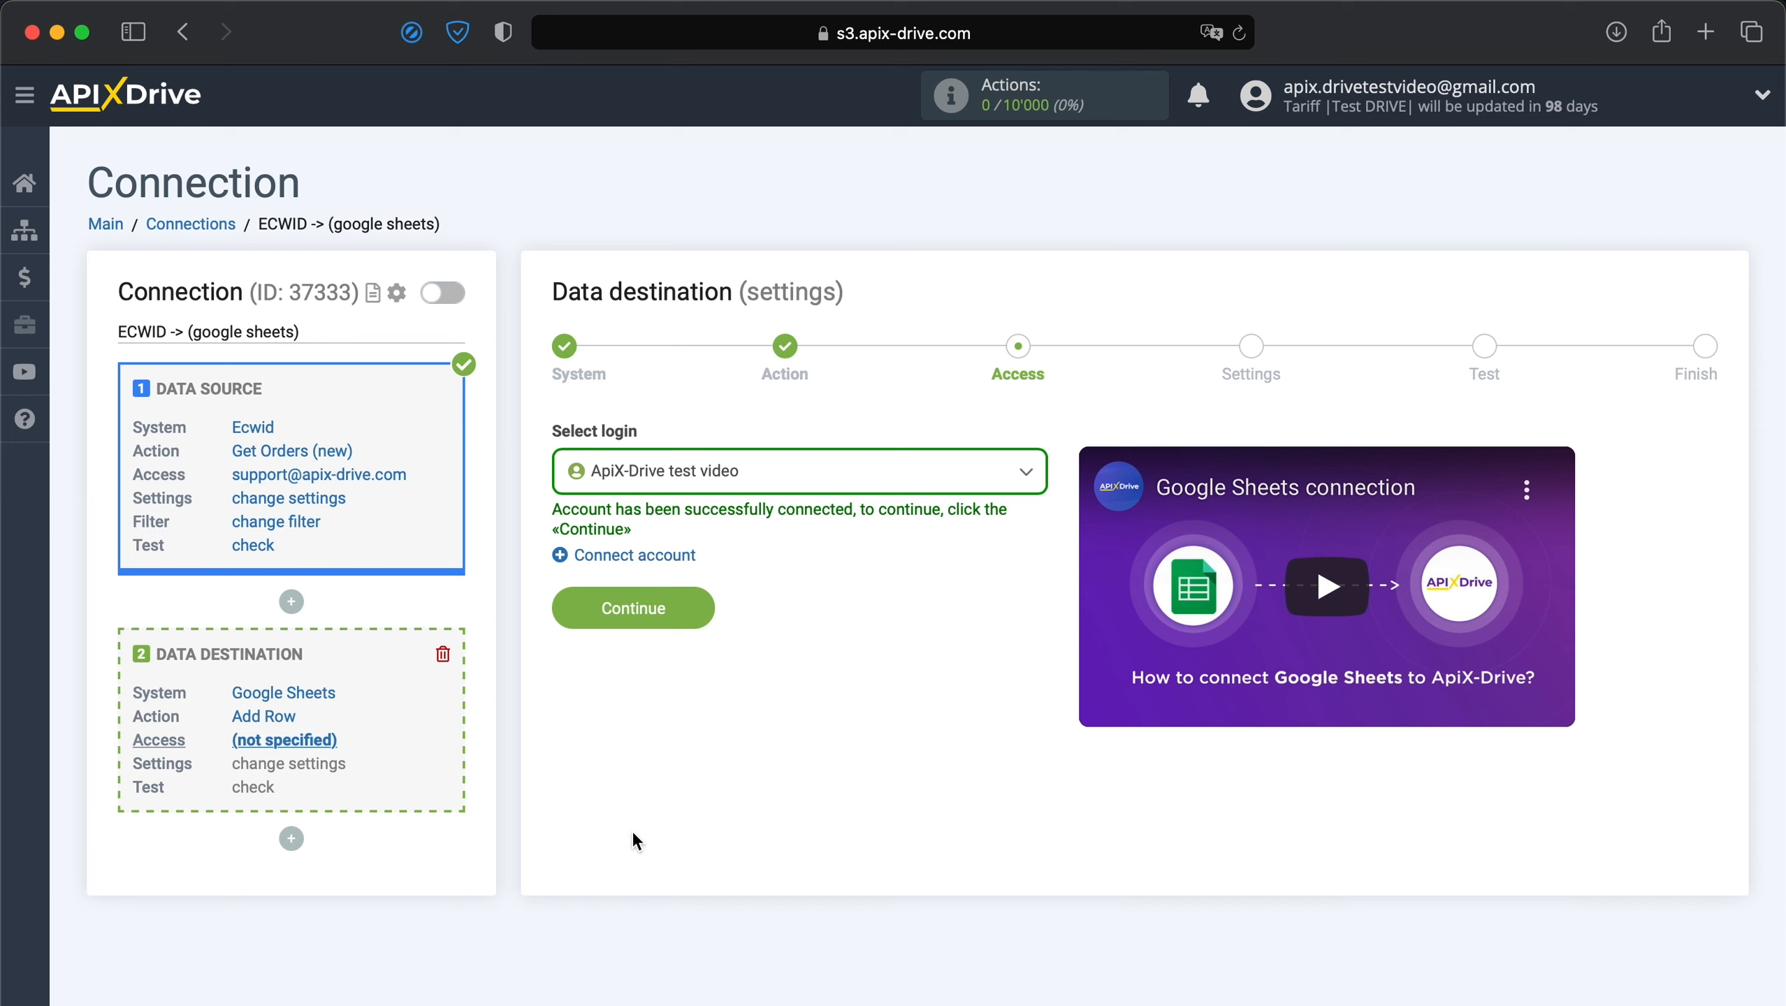
Select the newly connected Google account as the destination login.
left_click(824, 481)
left_click(728, 633)
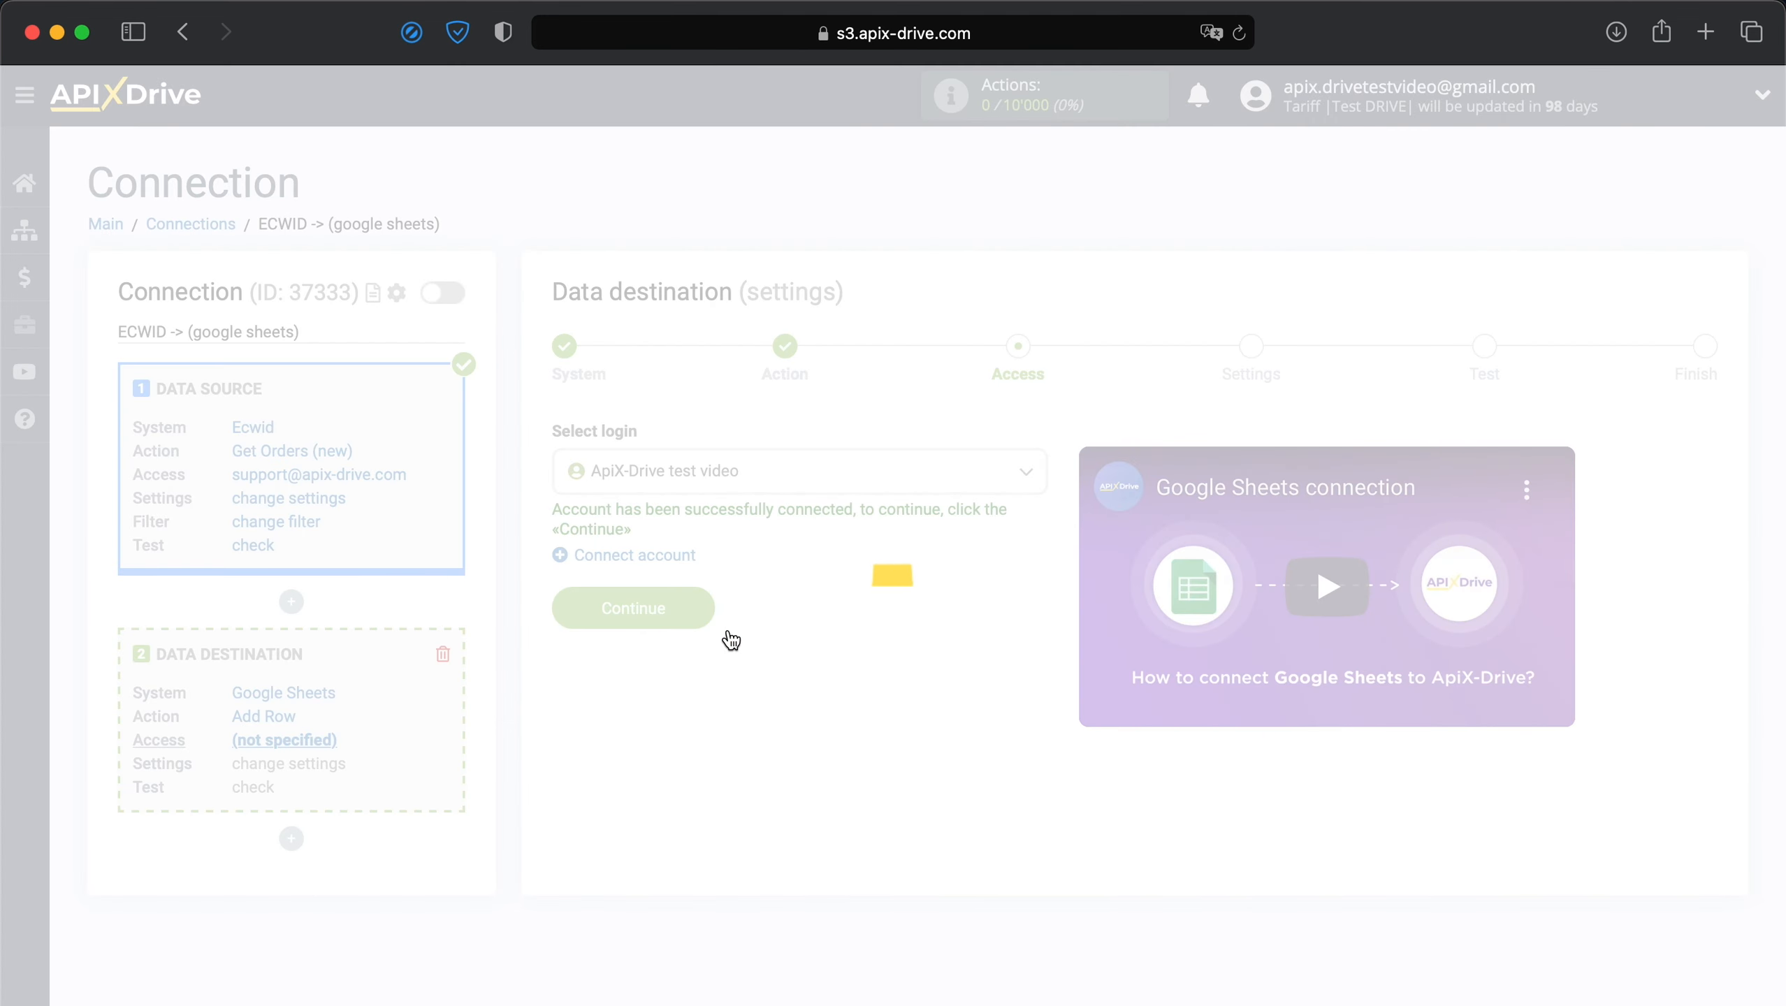
left_click(693, 621)
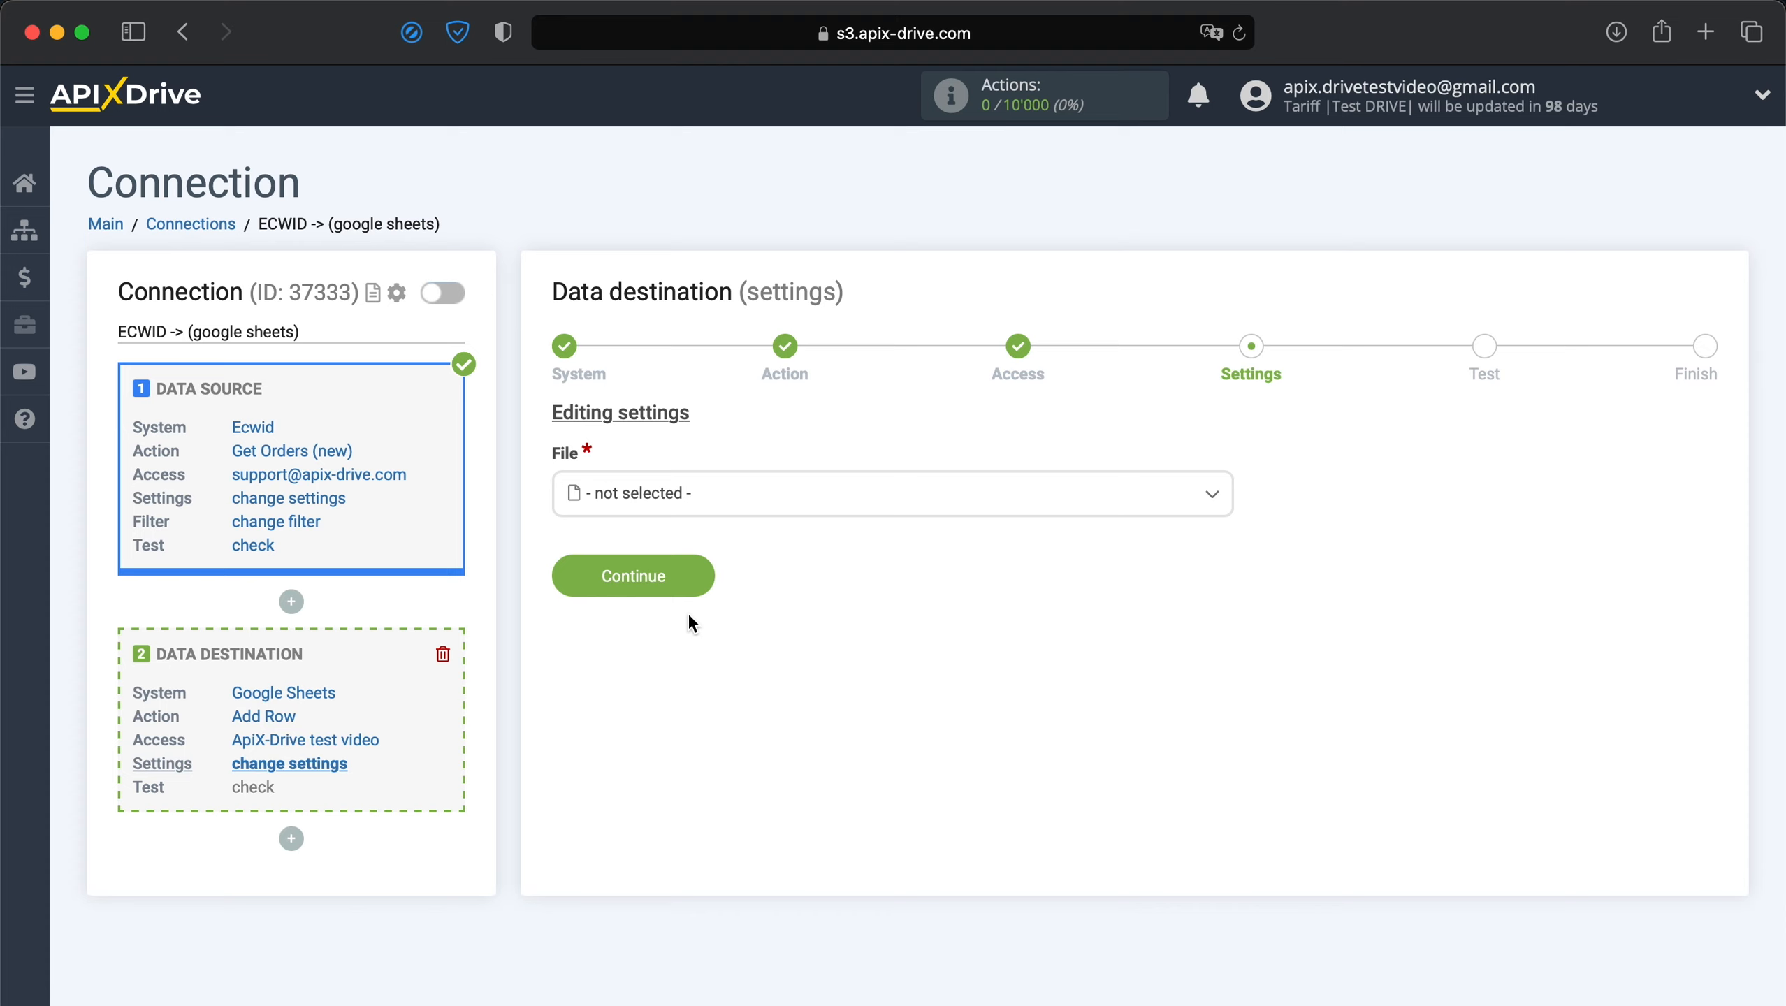
Target the 'Orders from Ecwid' spreadsheet, sheet Sheet1.
left_click(686, 507)
left_click(618, 620)
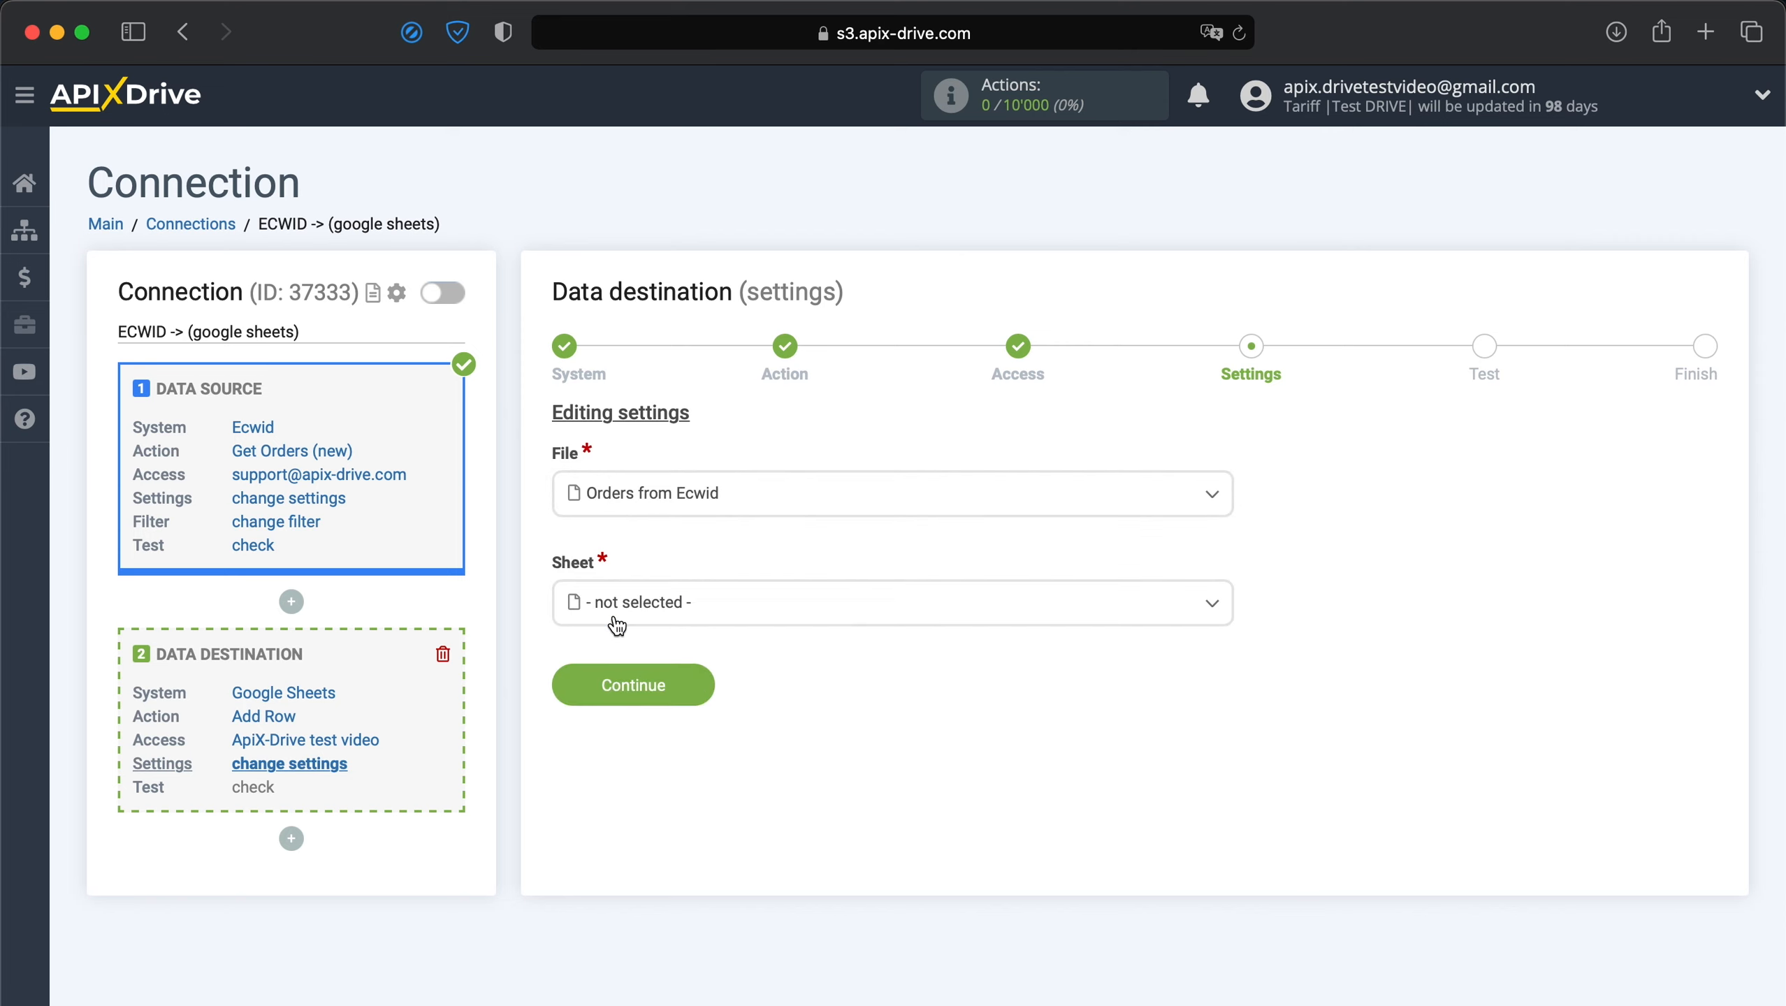
left_click(617, 625)
left_click(608, 729)
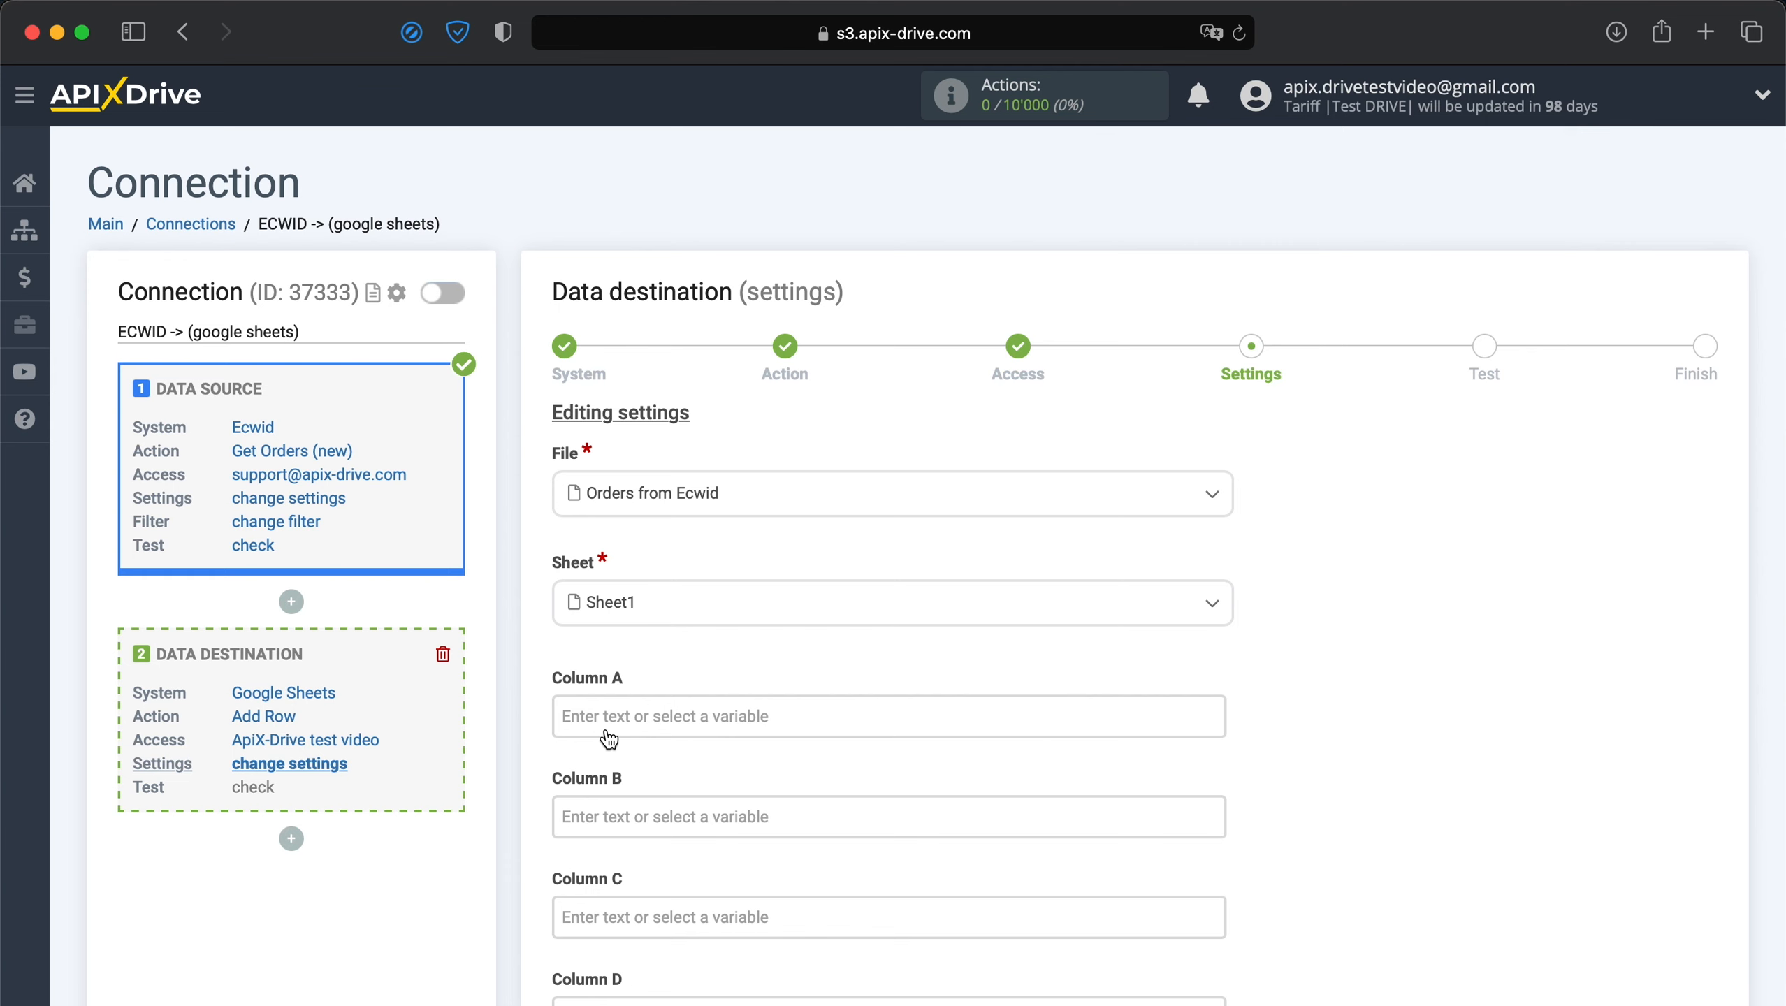
scroll(608, 738, "down", 5)
Map Full name to Column A, E-mail to Column B and Phone to Column C.
left_click(606, 414)
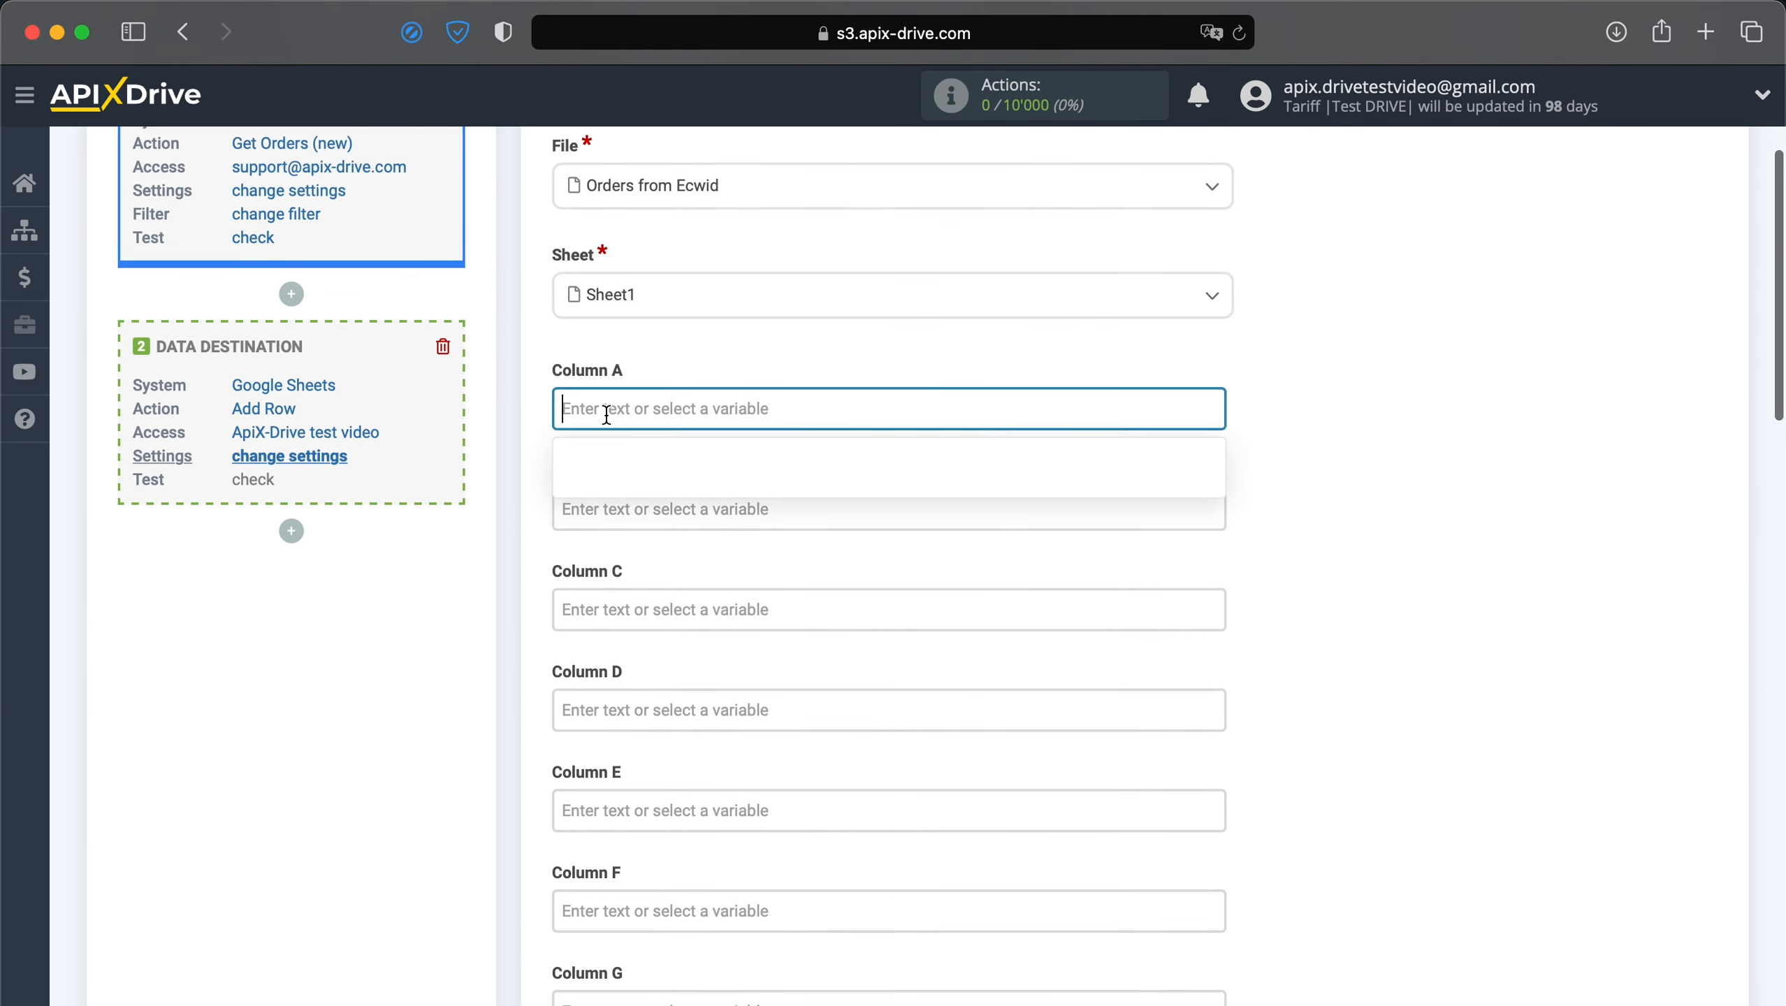
scroll(751, 535, "down", 3)
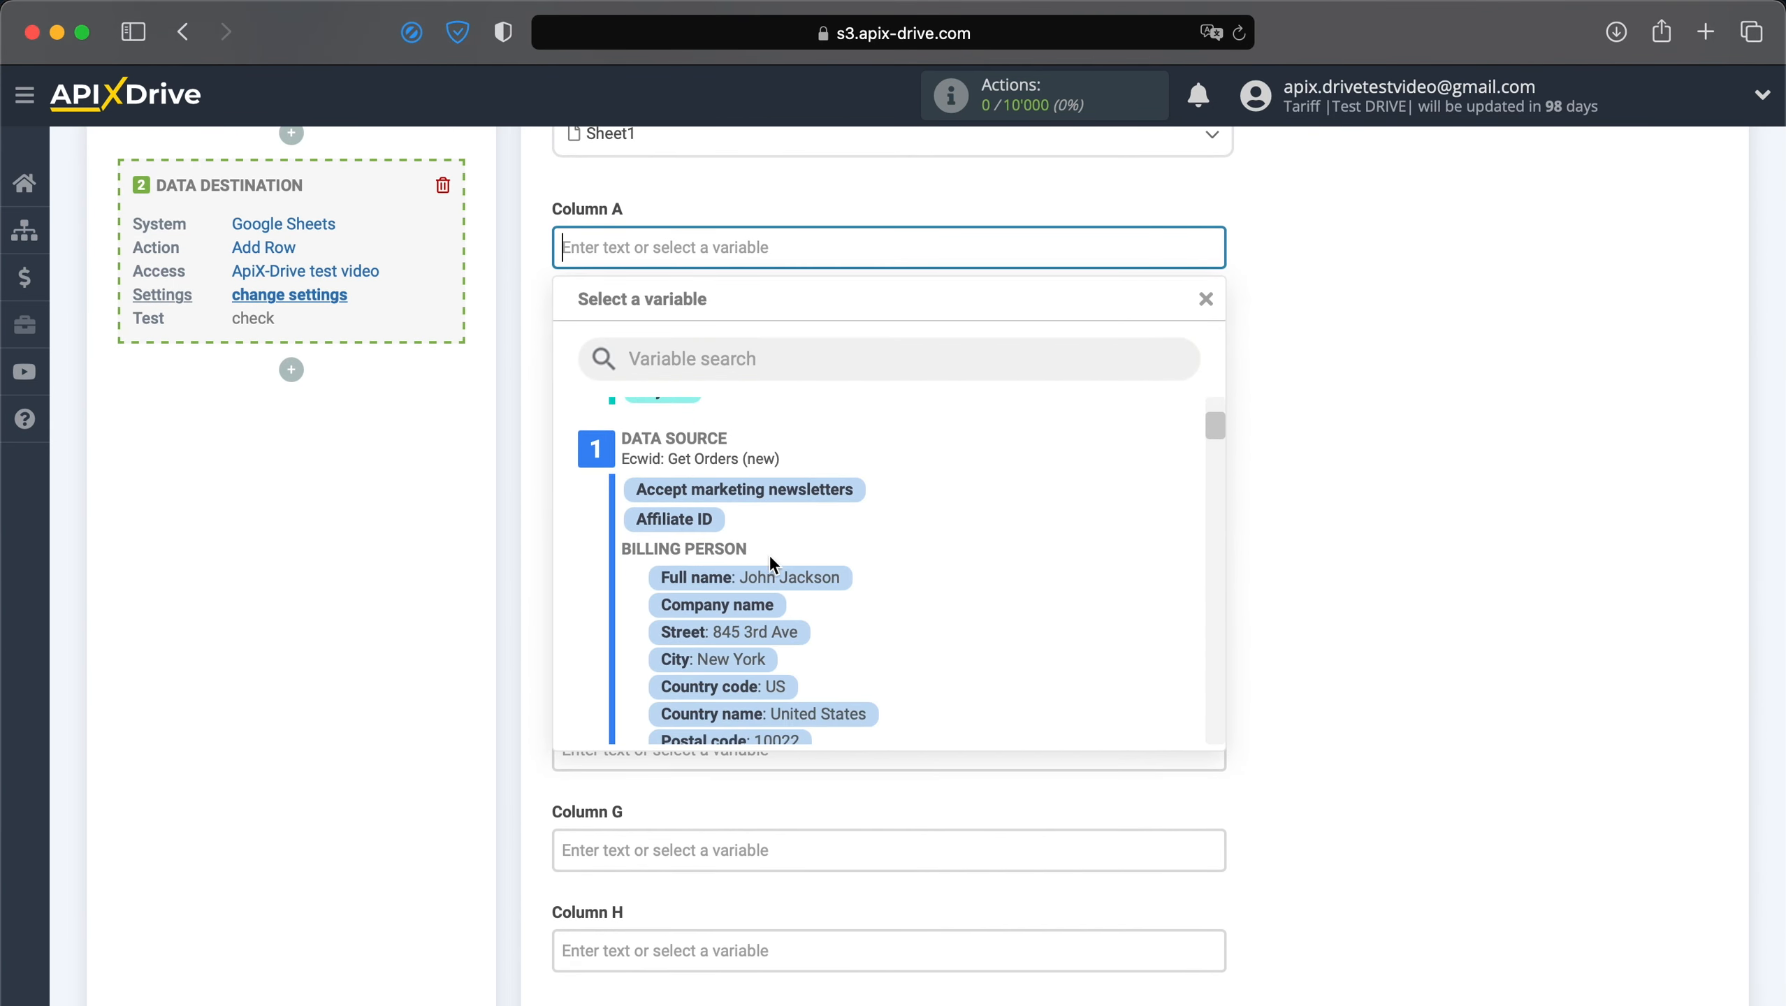
left_click(774, 576)
left_click(692, 350)
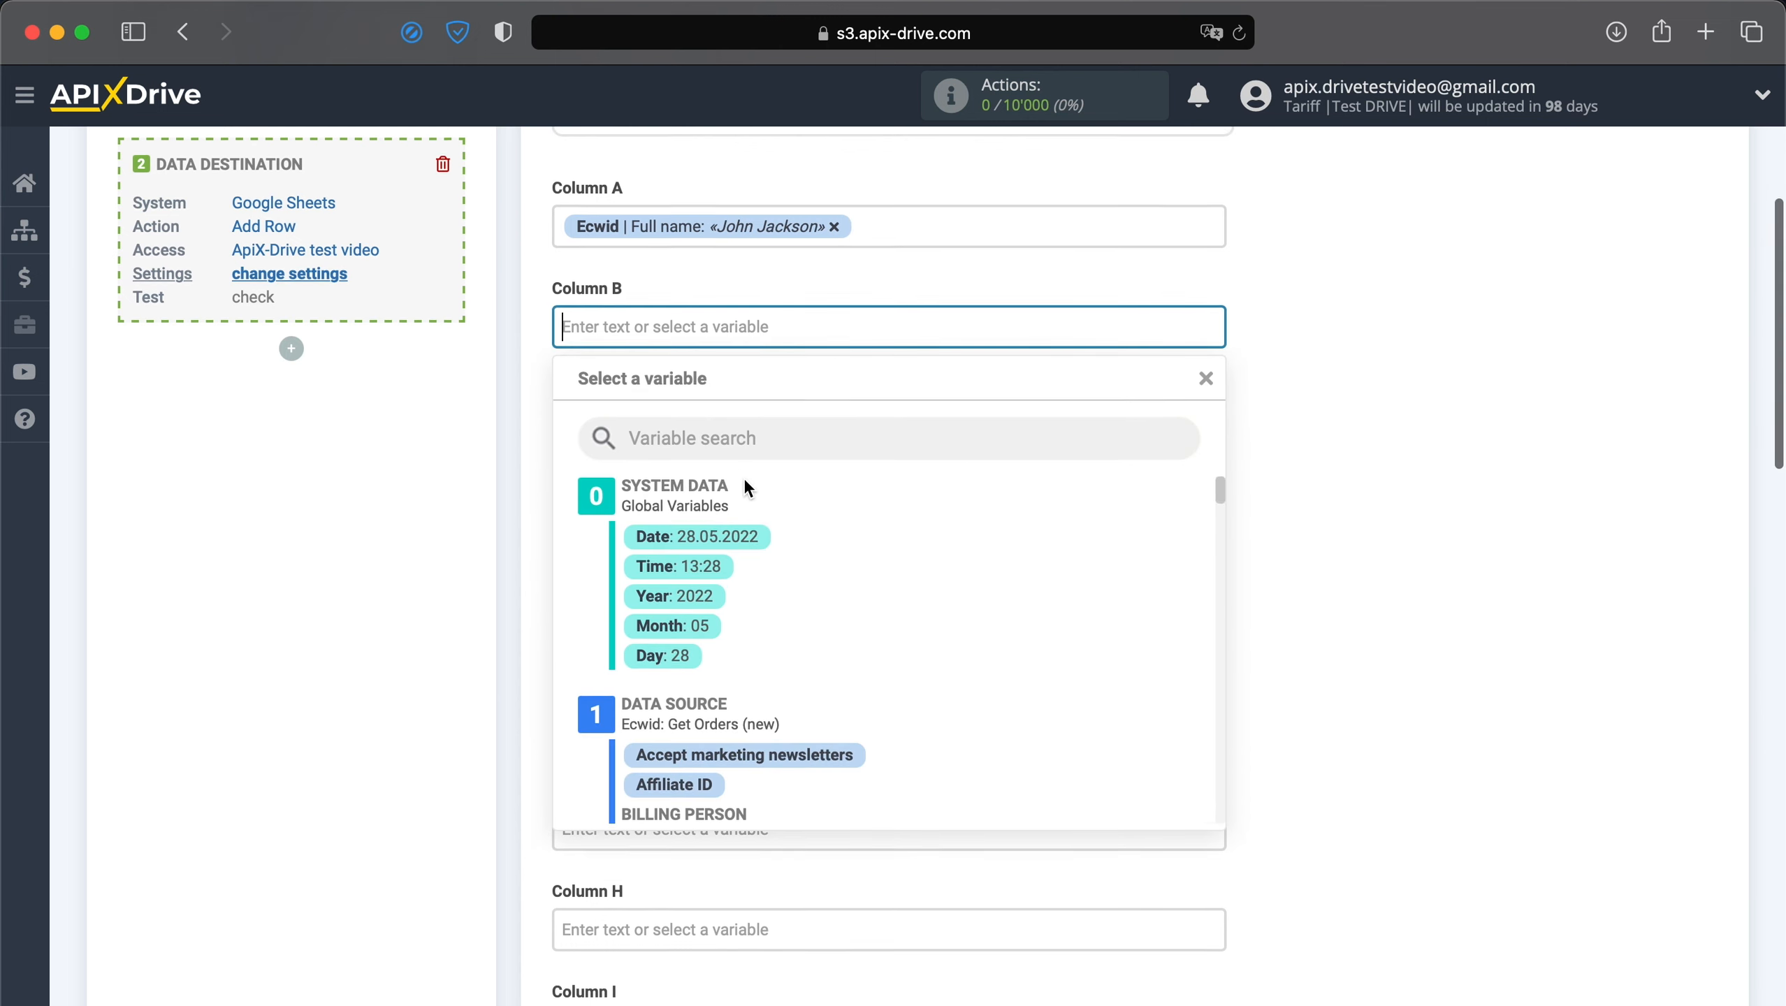
scroll(767, 537, "down", 15)
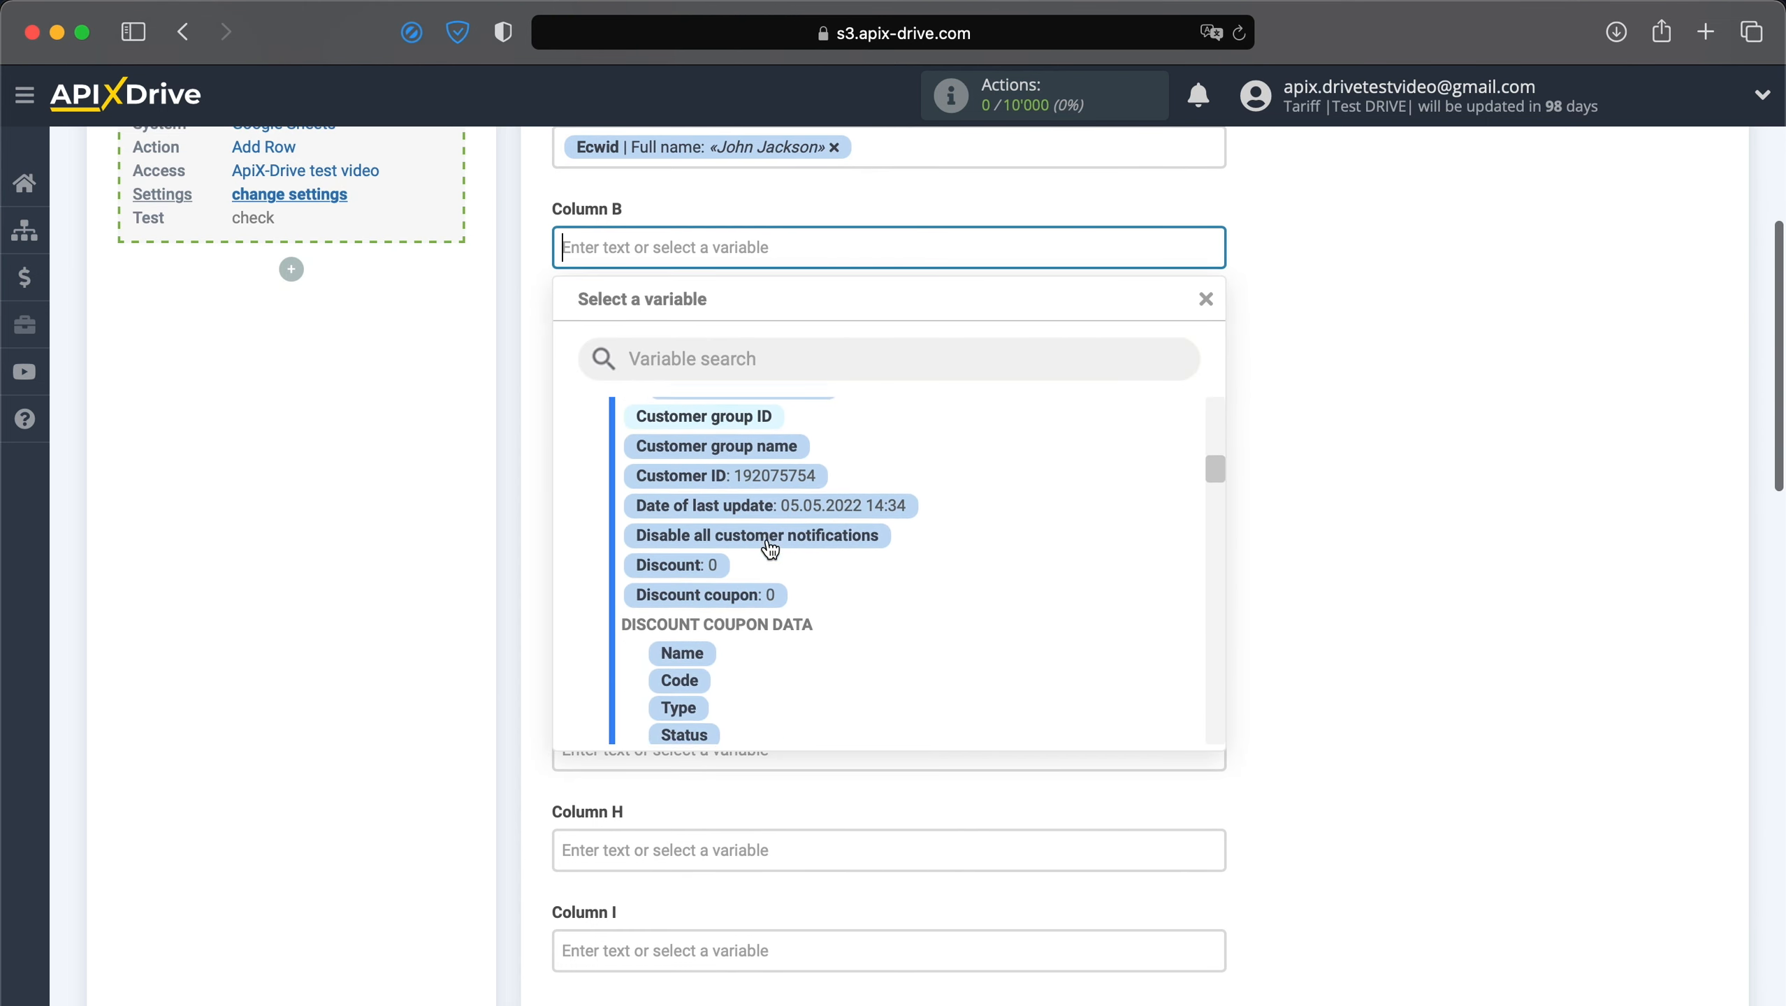
scroll(770, 549, "down", 10)
left_click(786, 597)
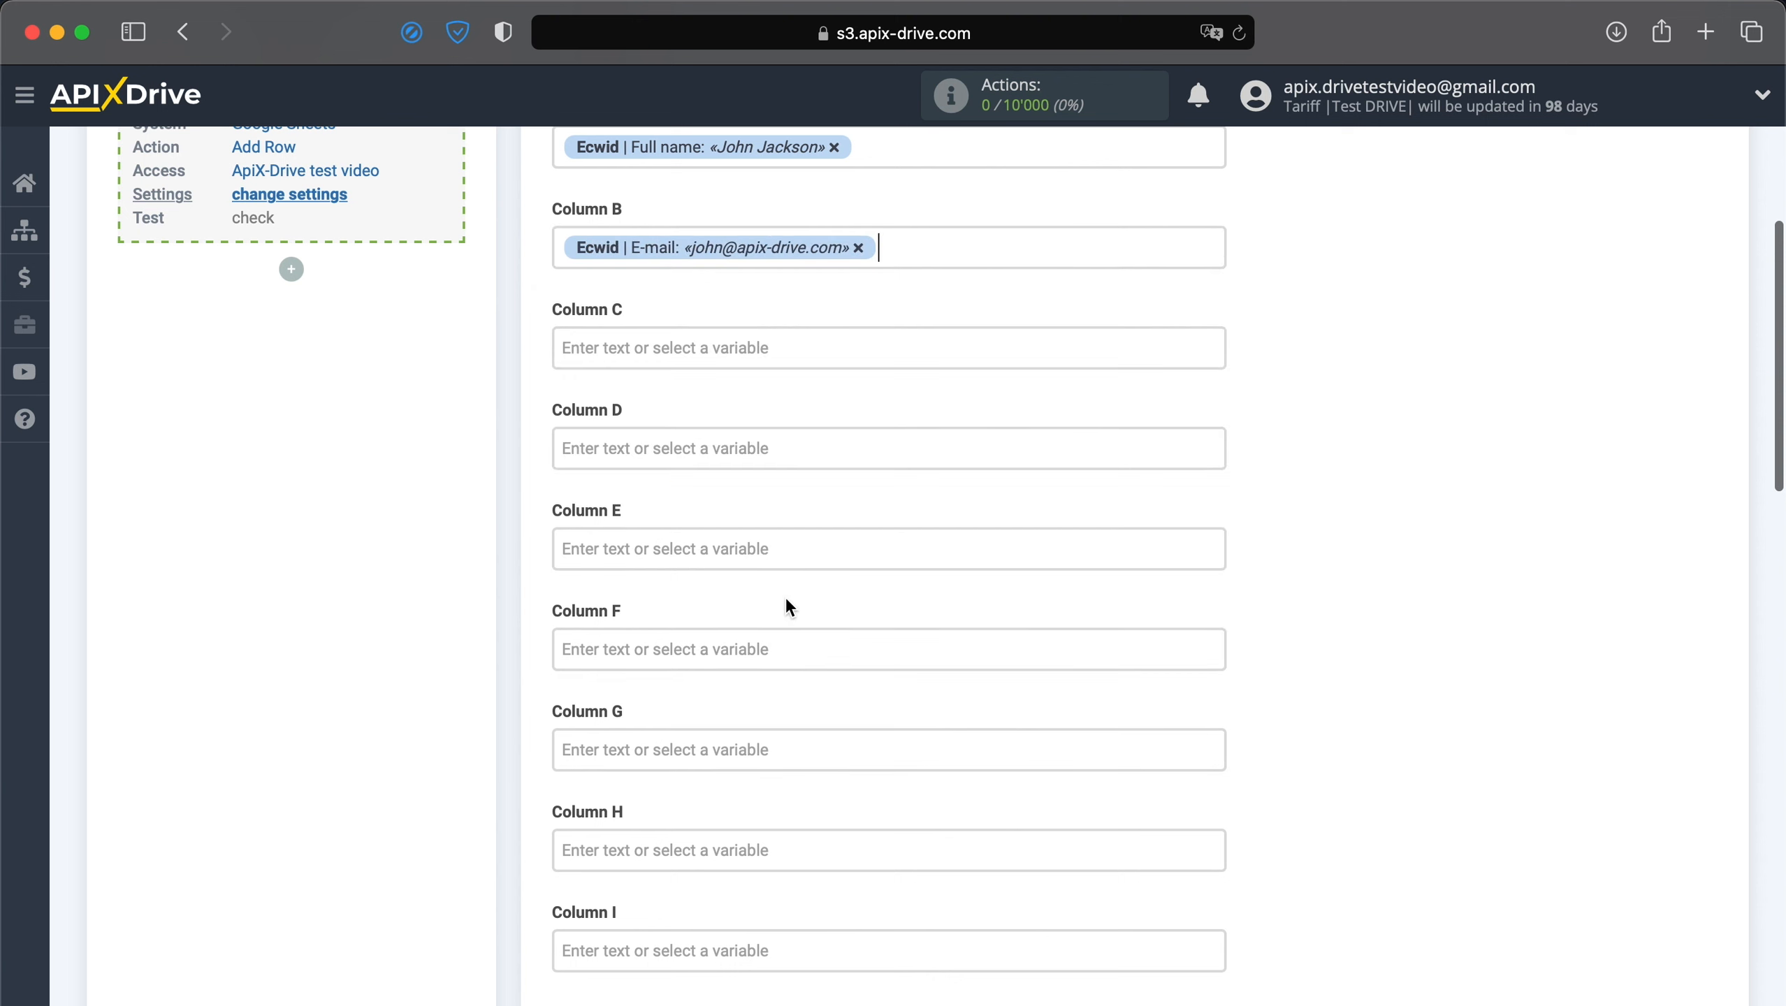
left_click(749, 356)
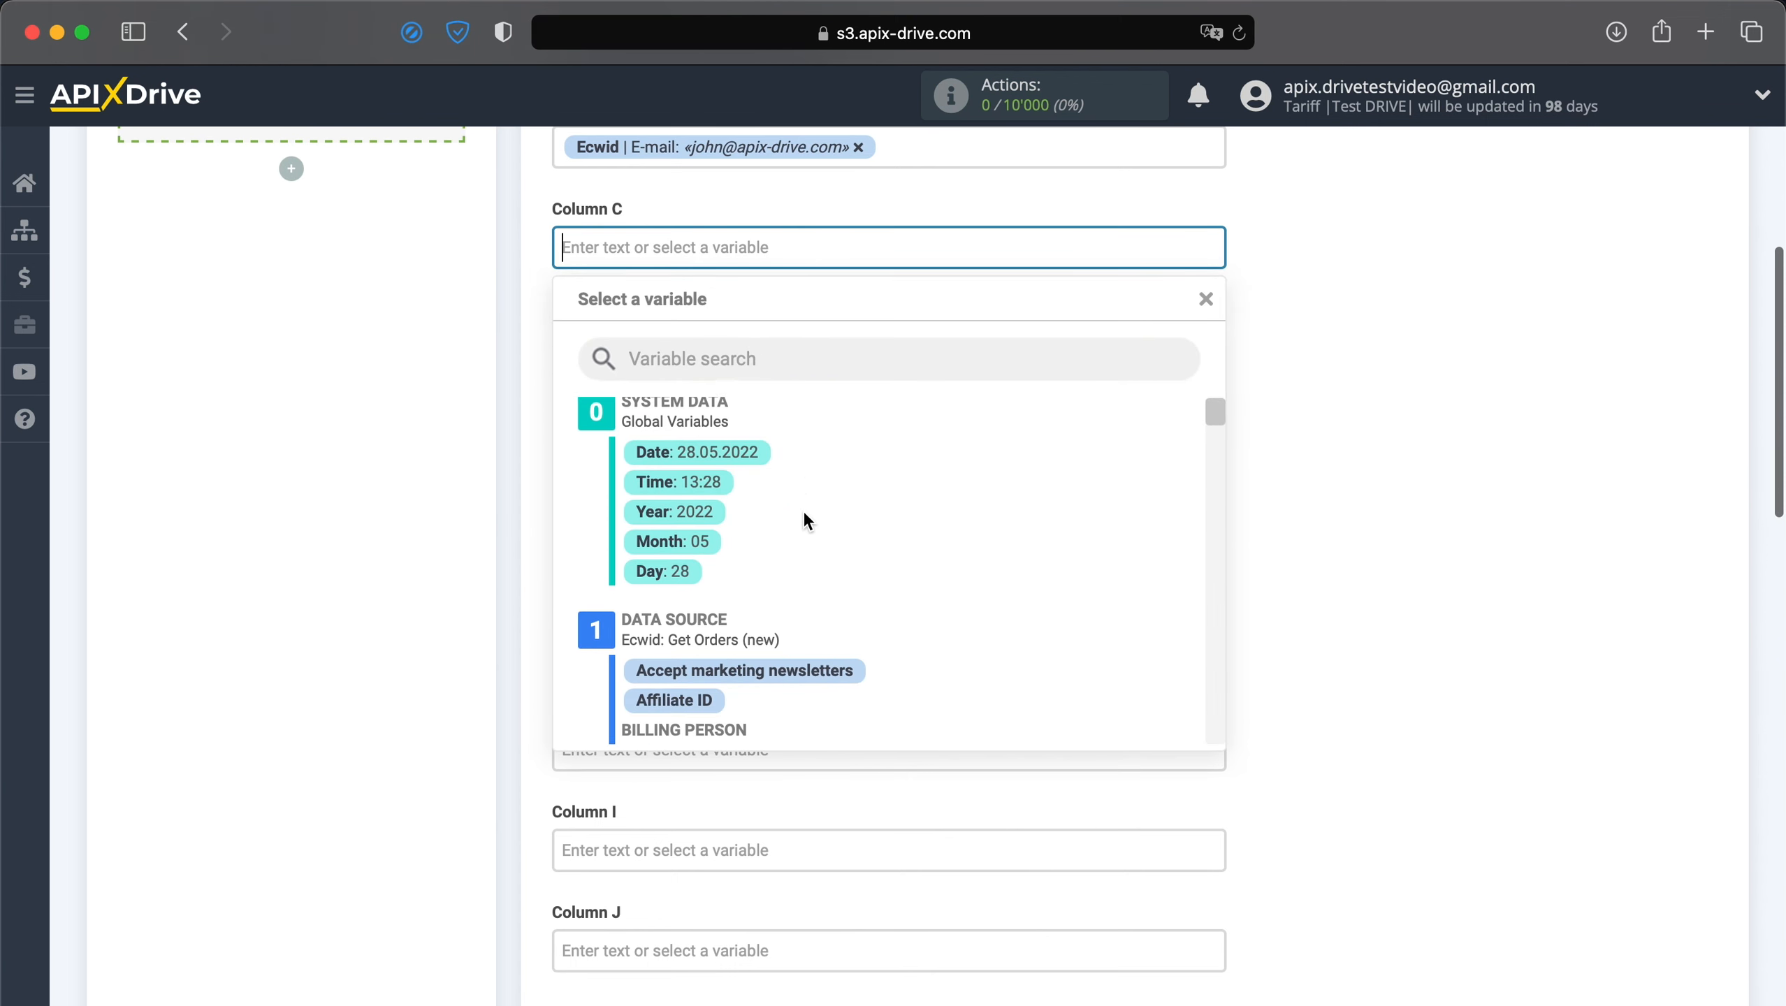
scroll(802, 511, "down", 6)
left_click(773, 643)
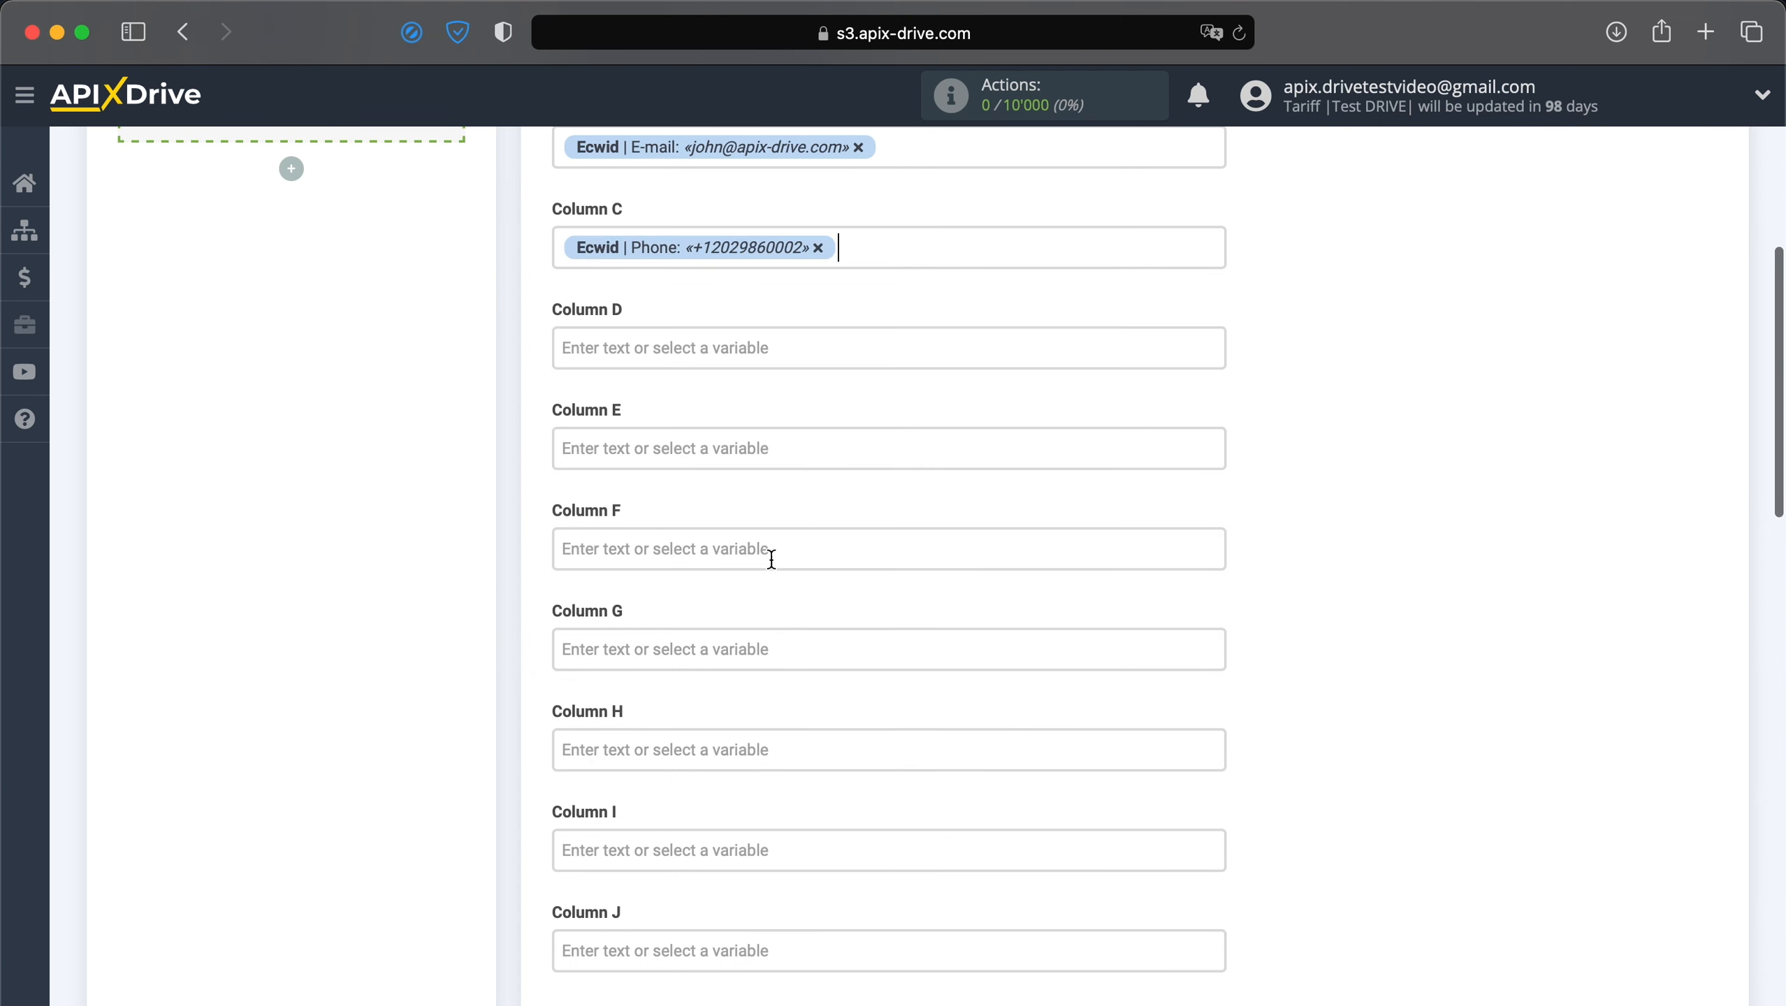
Fill Column D with the Country name, City and Street variables.
left_click(757, 349)
scroll(785, 506, "down", 3)
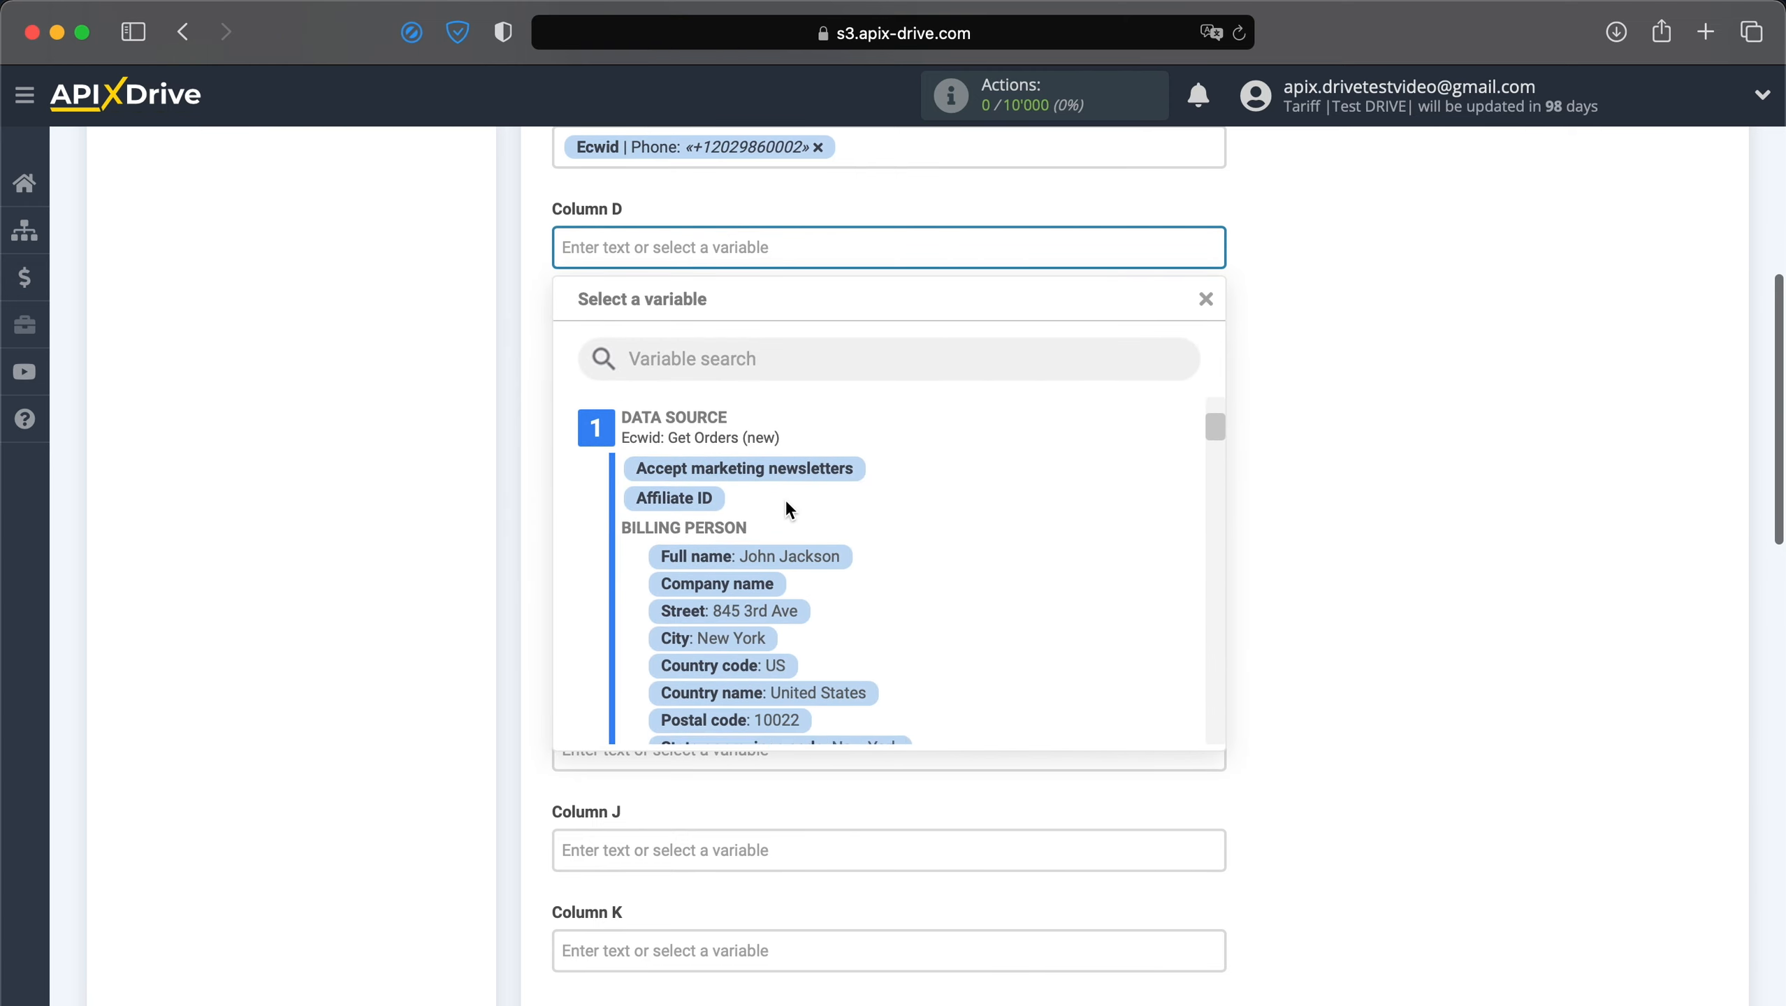
scroll(789, 521, "down", 2)
left_click(819, 623)
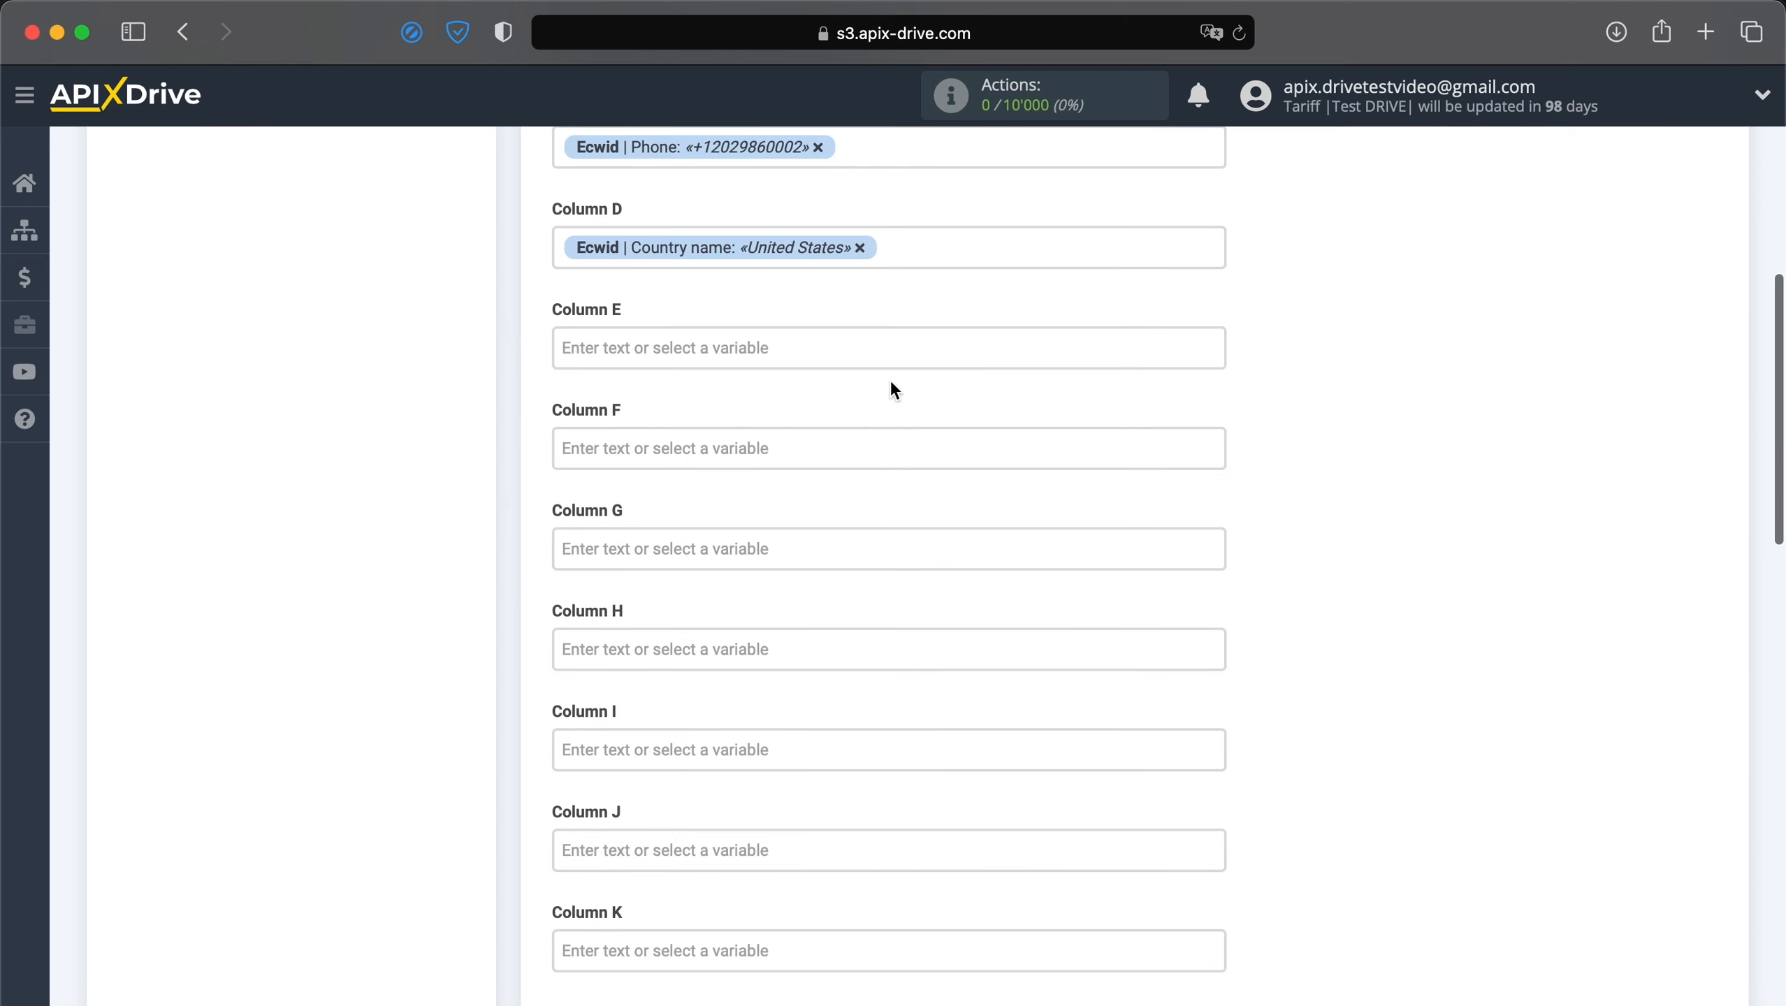
left_click(914, 256)
left_click(761, 578)
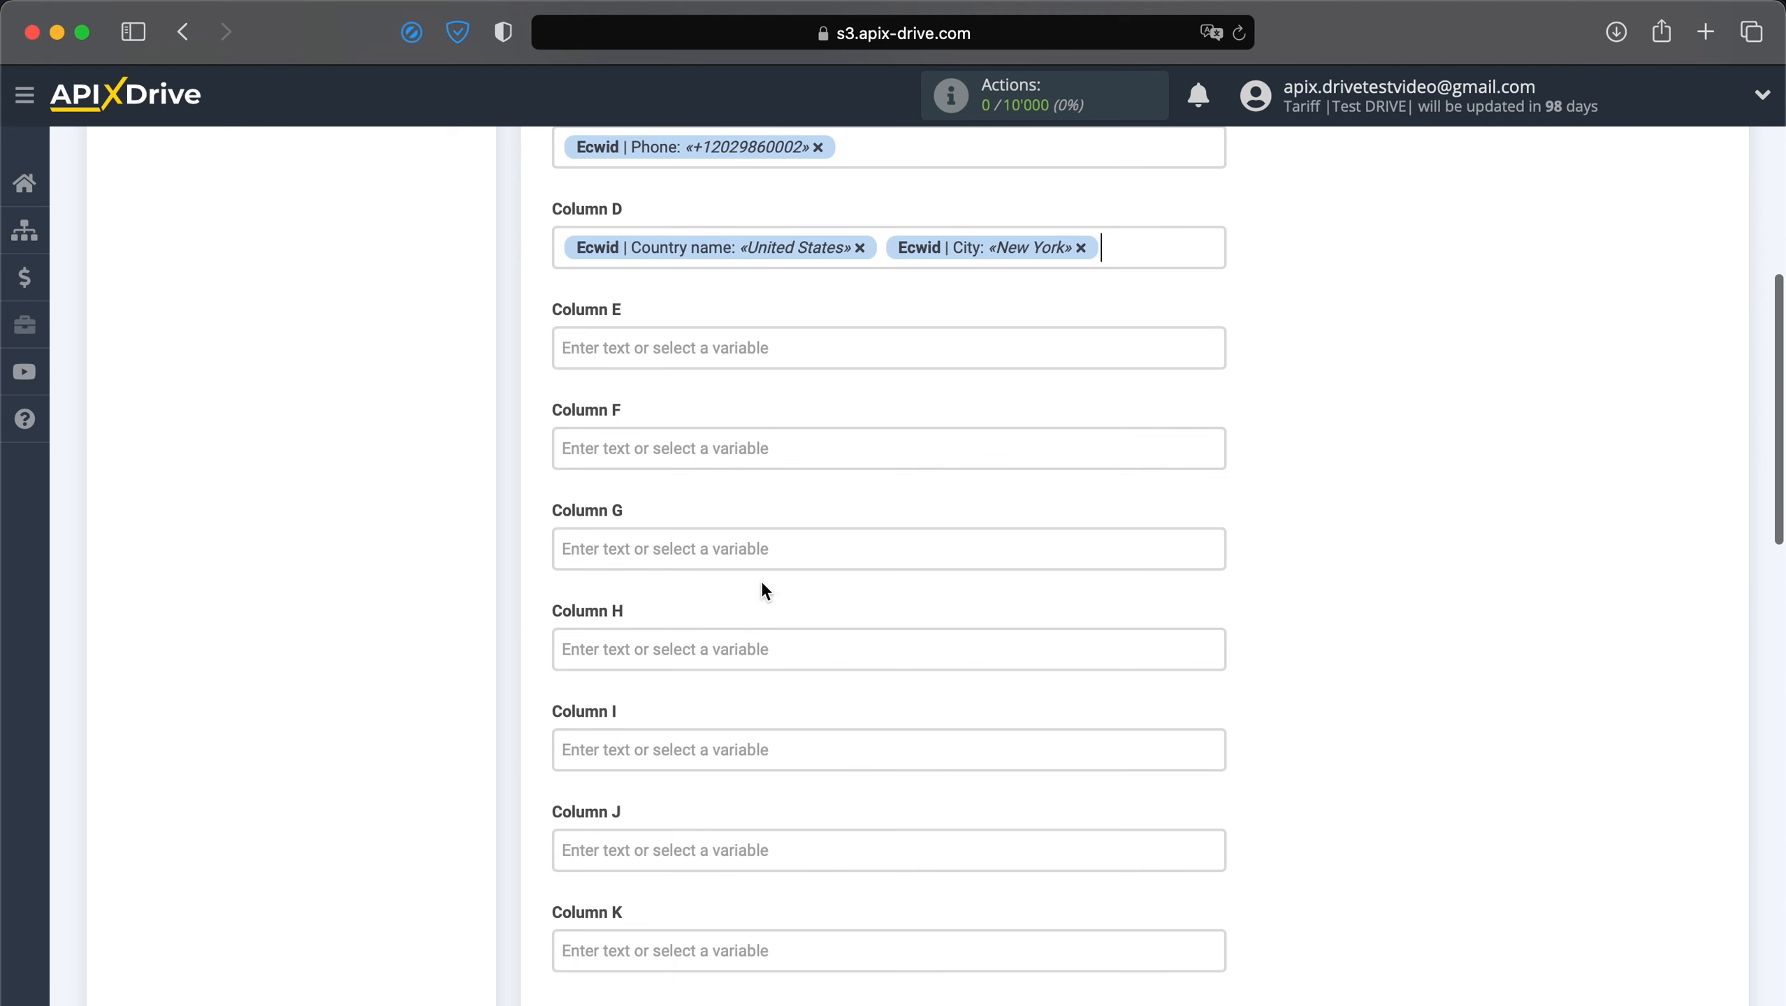
left_click(1136, 254)
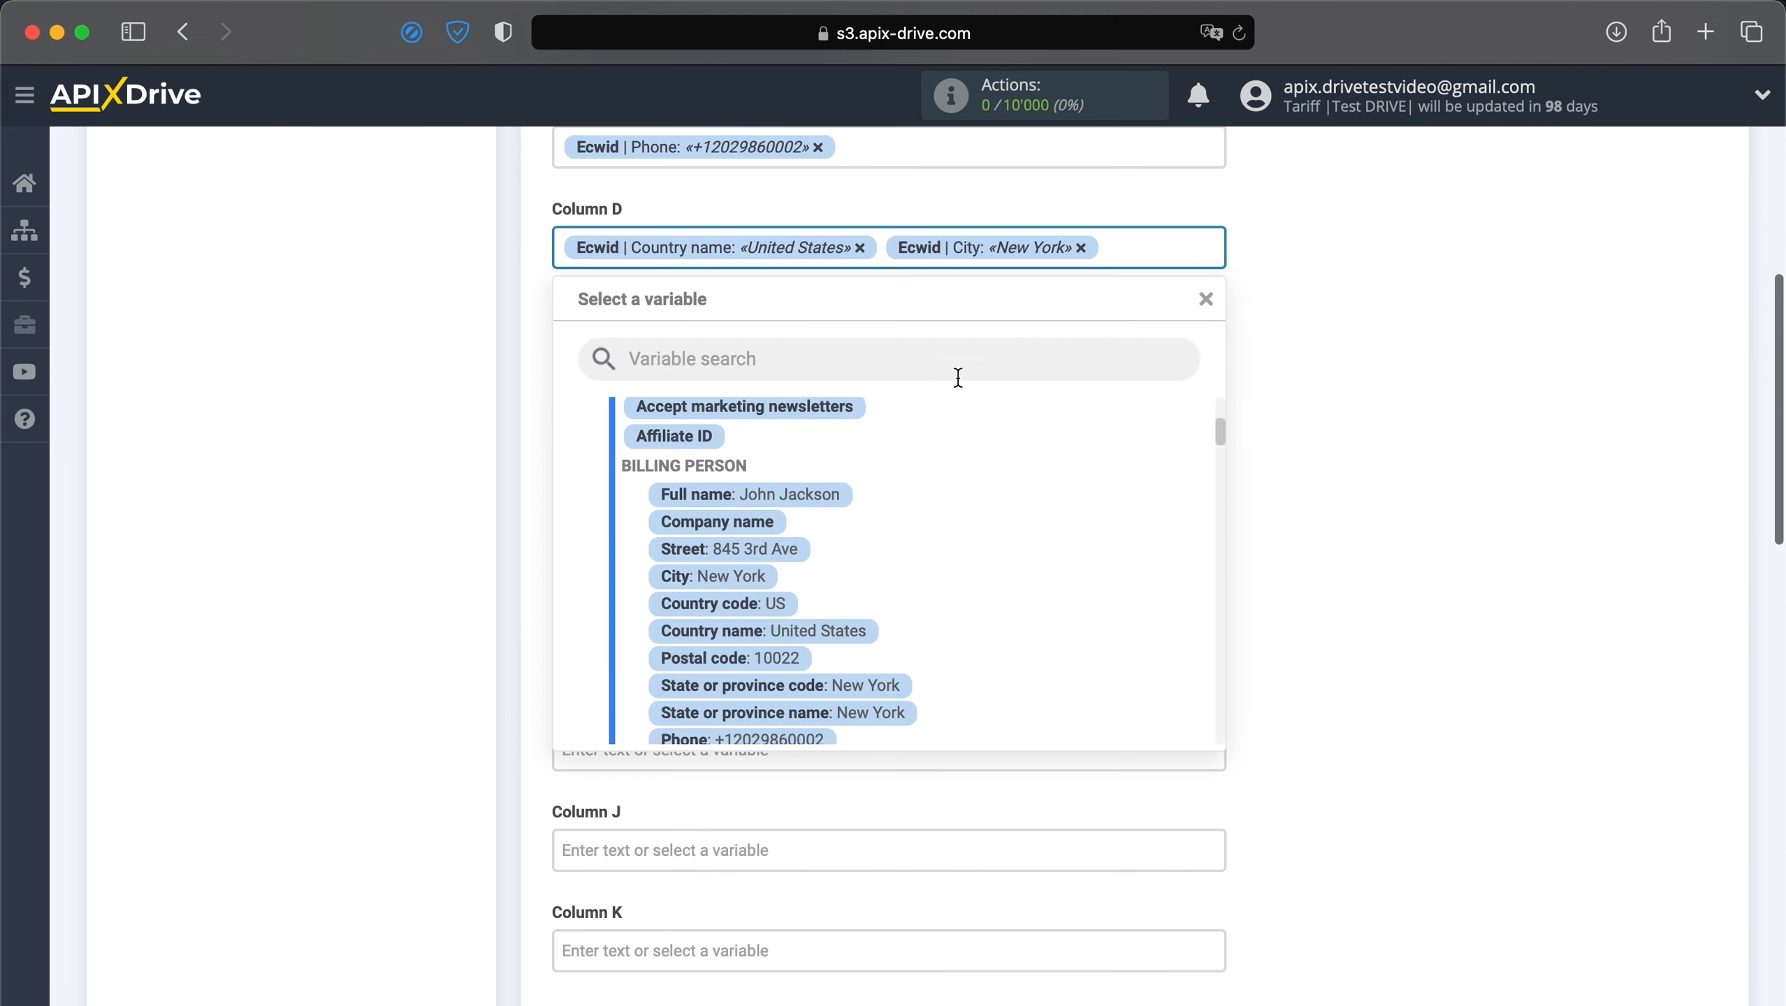
left_click(736, 541)
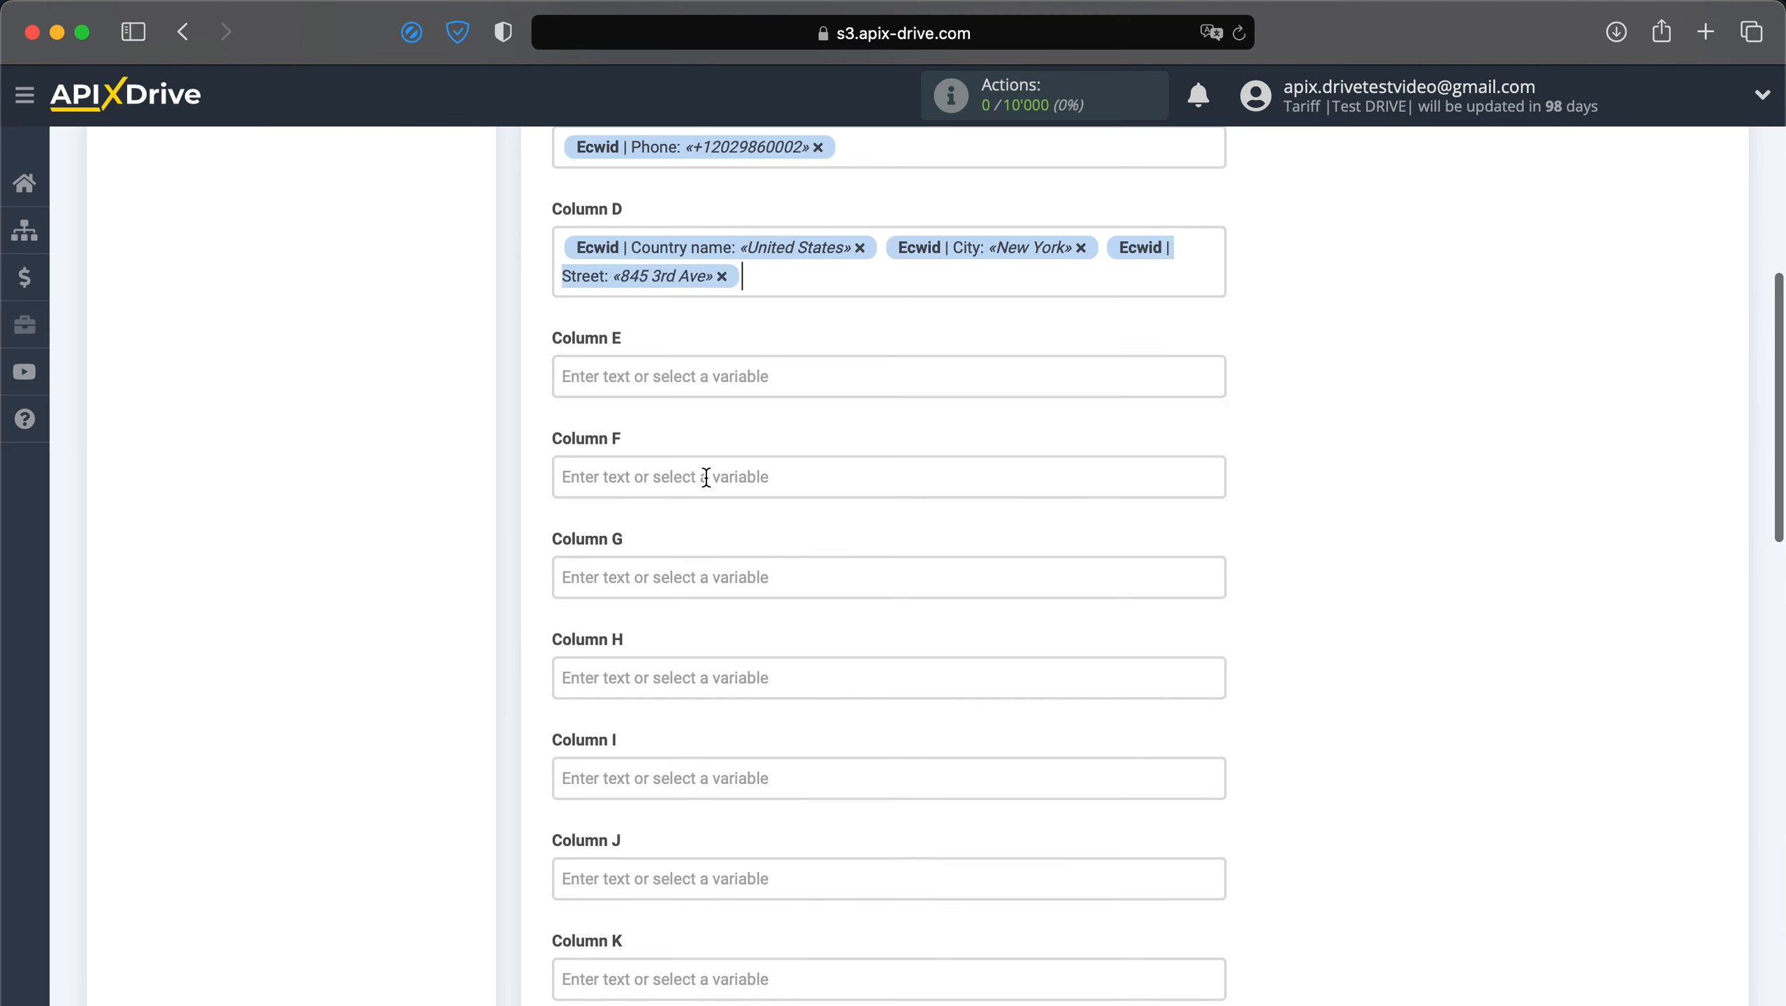
left_click(665, 378)
Map the product Name into Column E and the item Price into Column F.
scroll(839, 631, "down", 15)
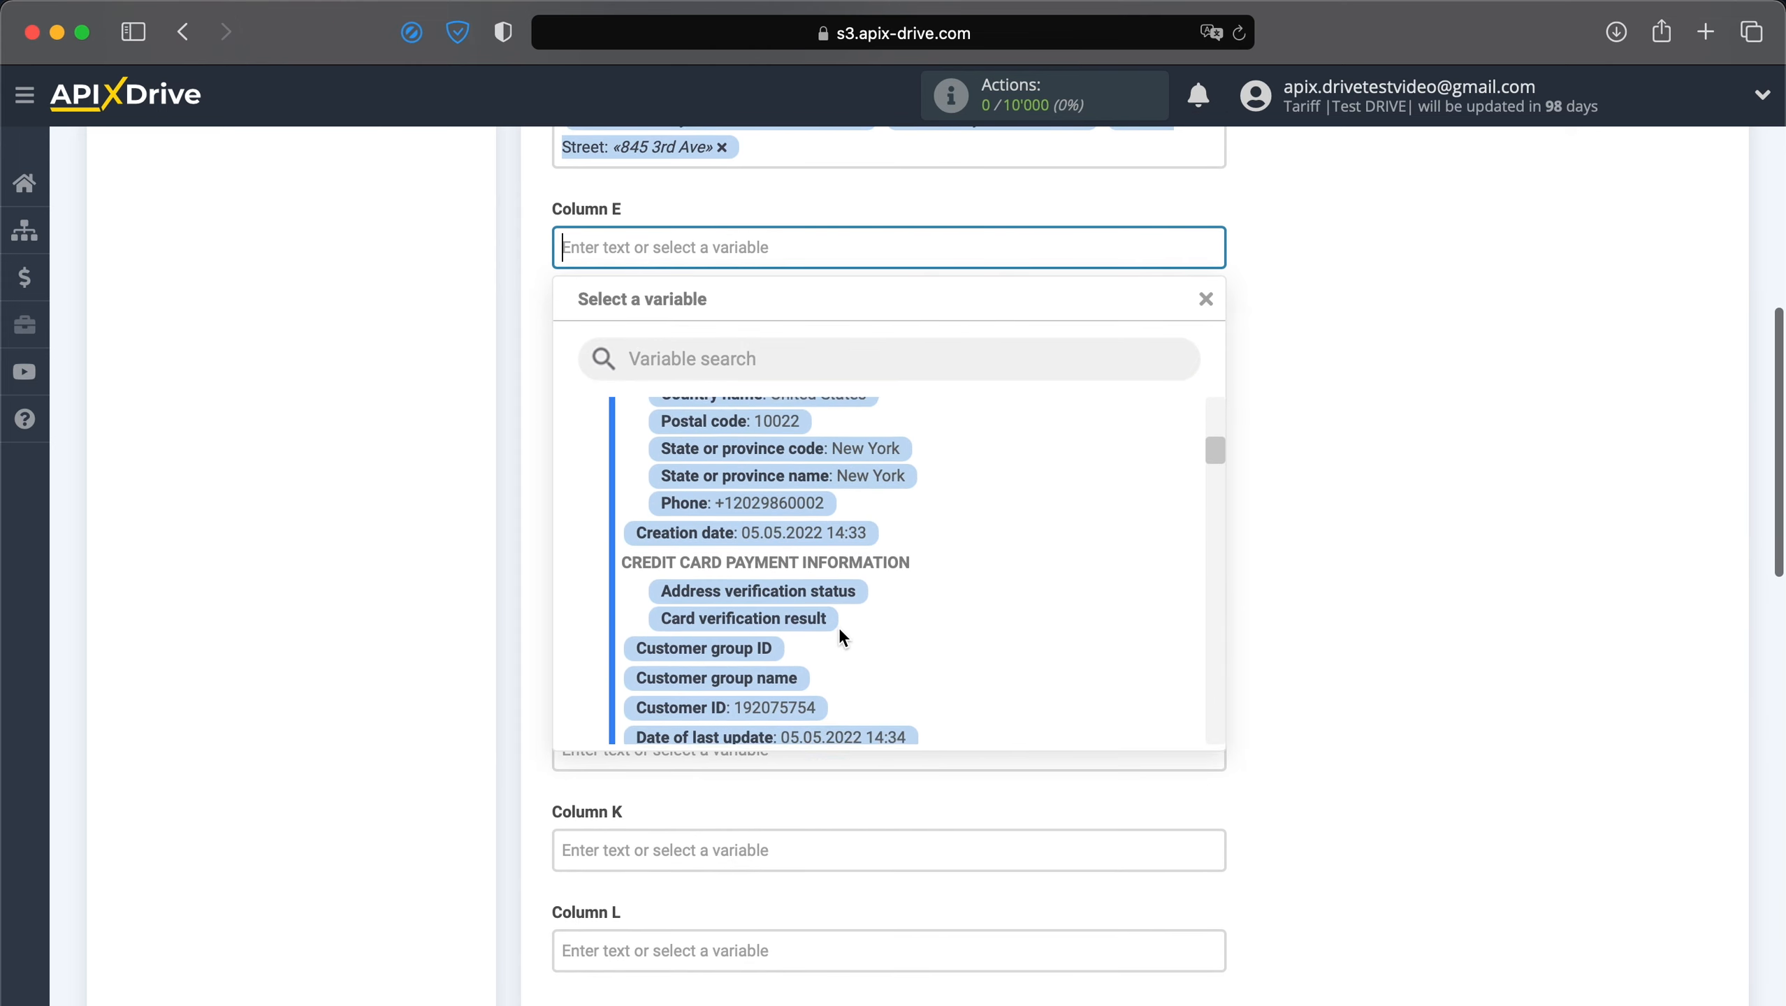
scroll(840, 636, "down", 15)
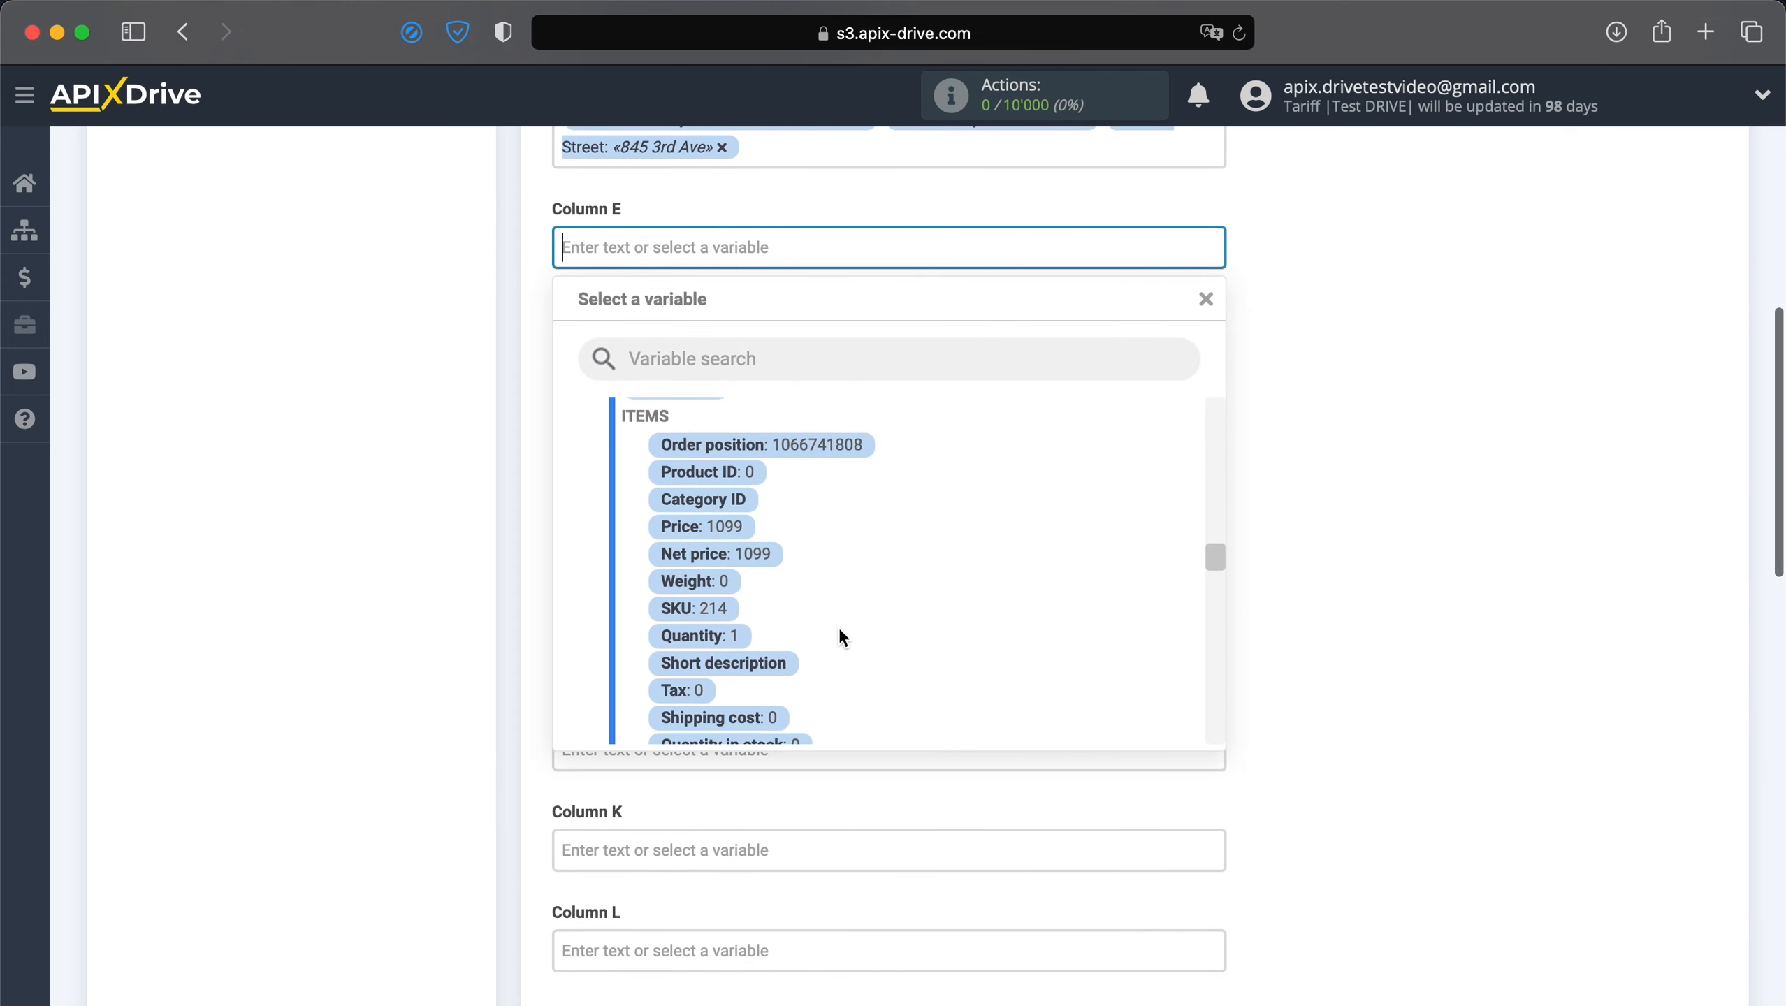
left_click(845, 564)
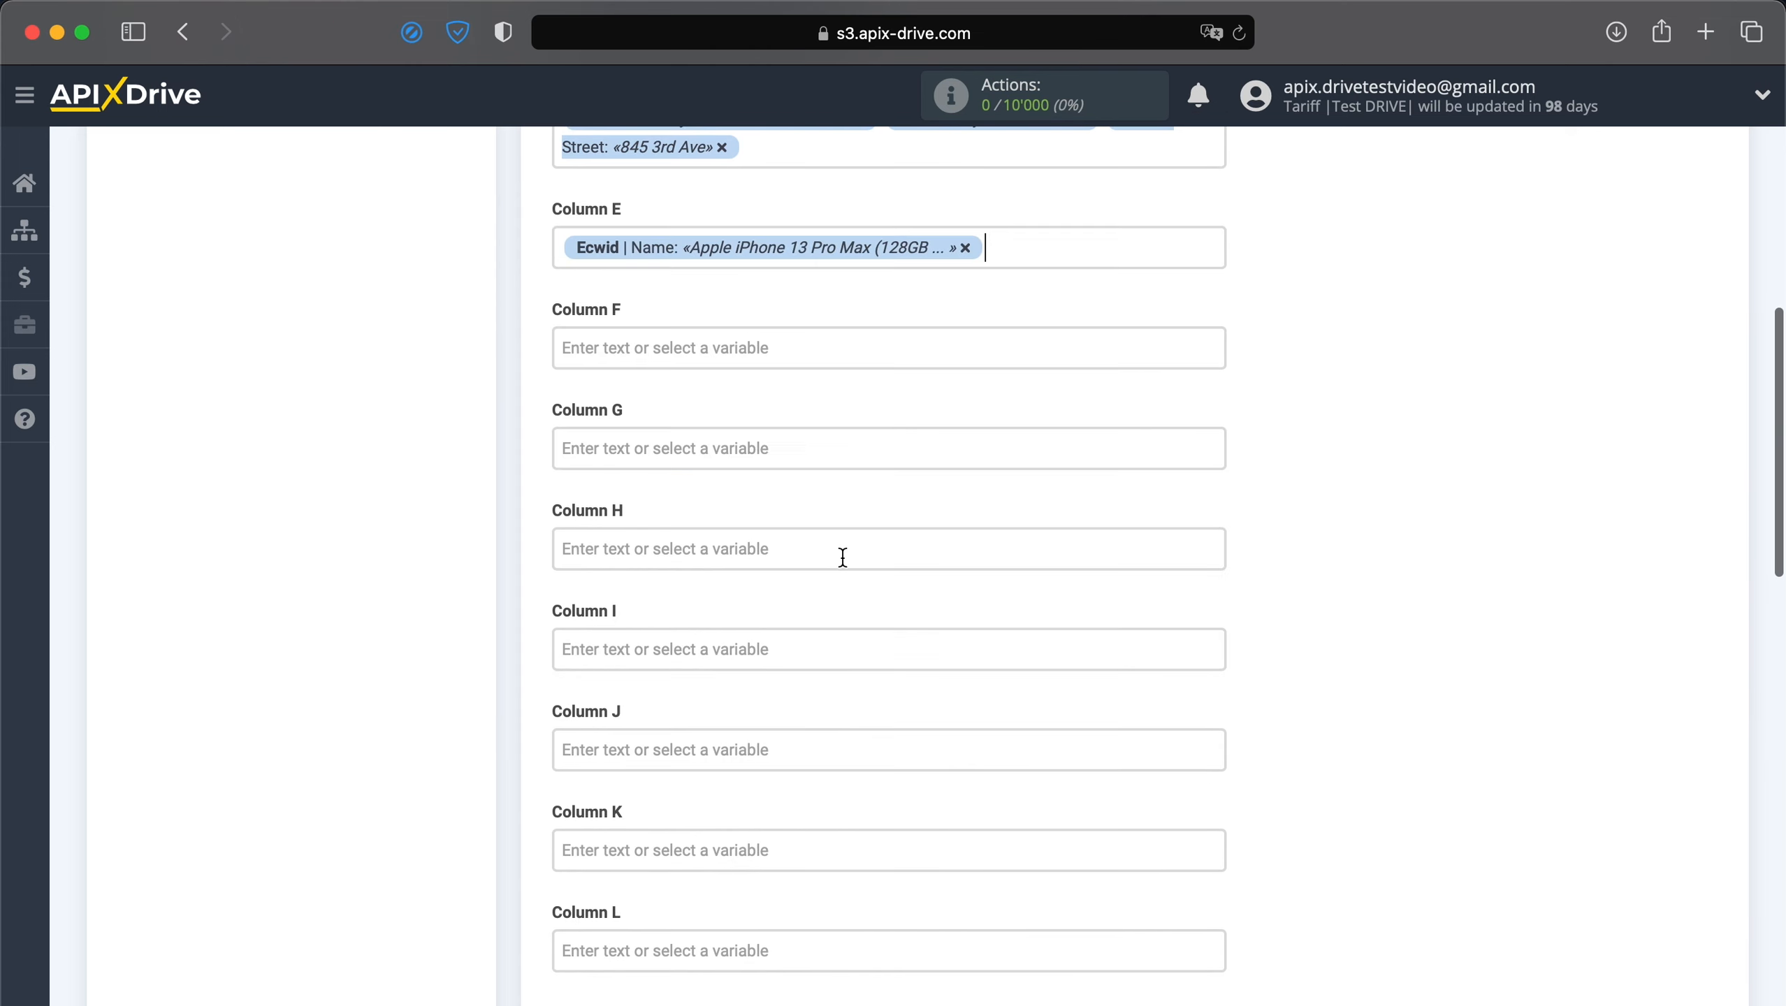
left_click(805, 349)
scroll(815, 520, "down", 10)
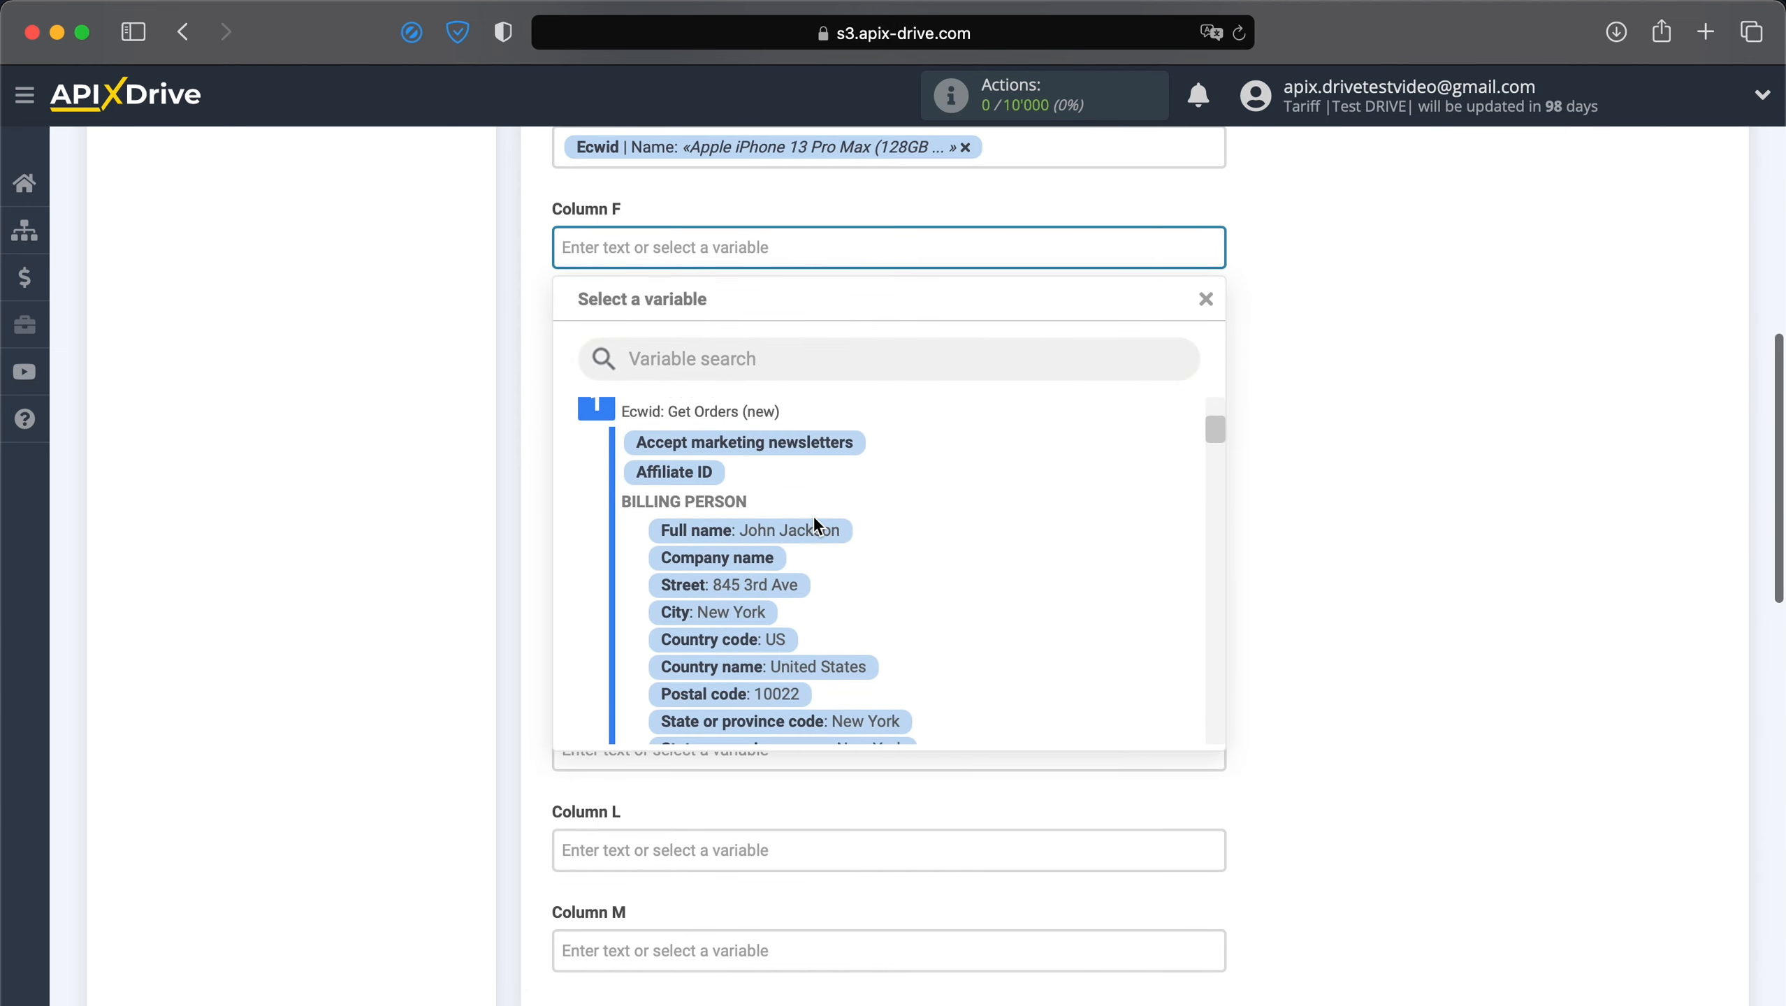
scroll(813, 524, "down", 10)
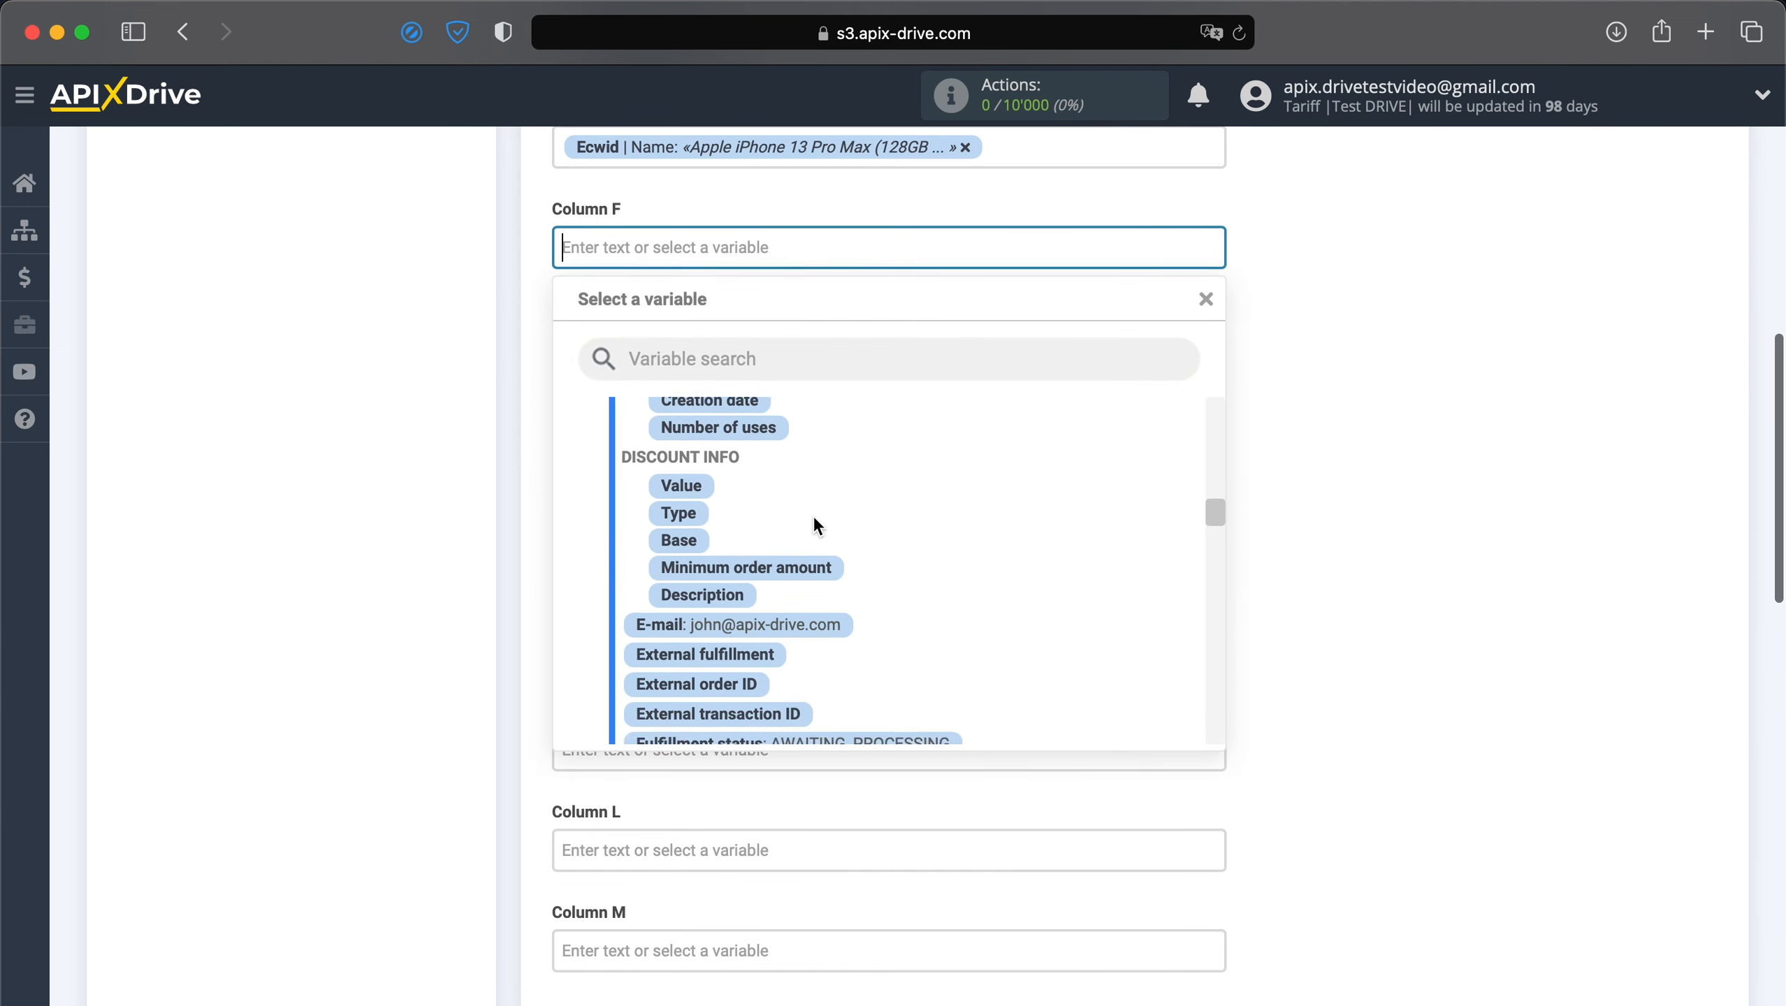
left_click(739, 583)
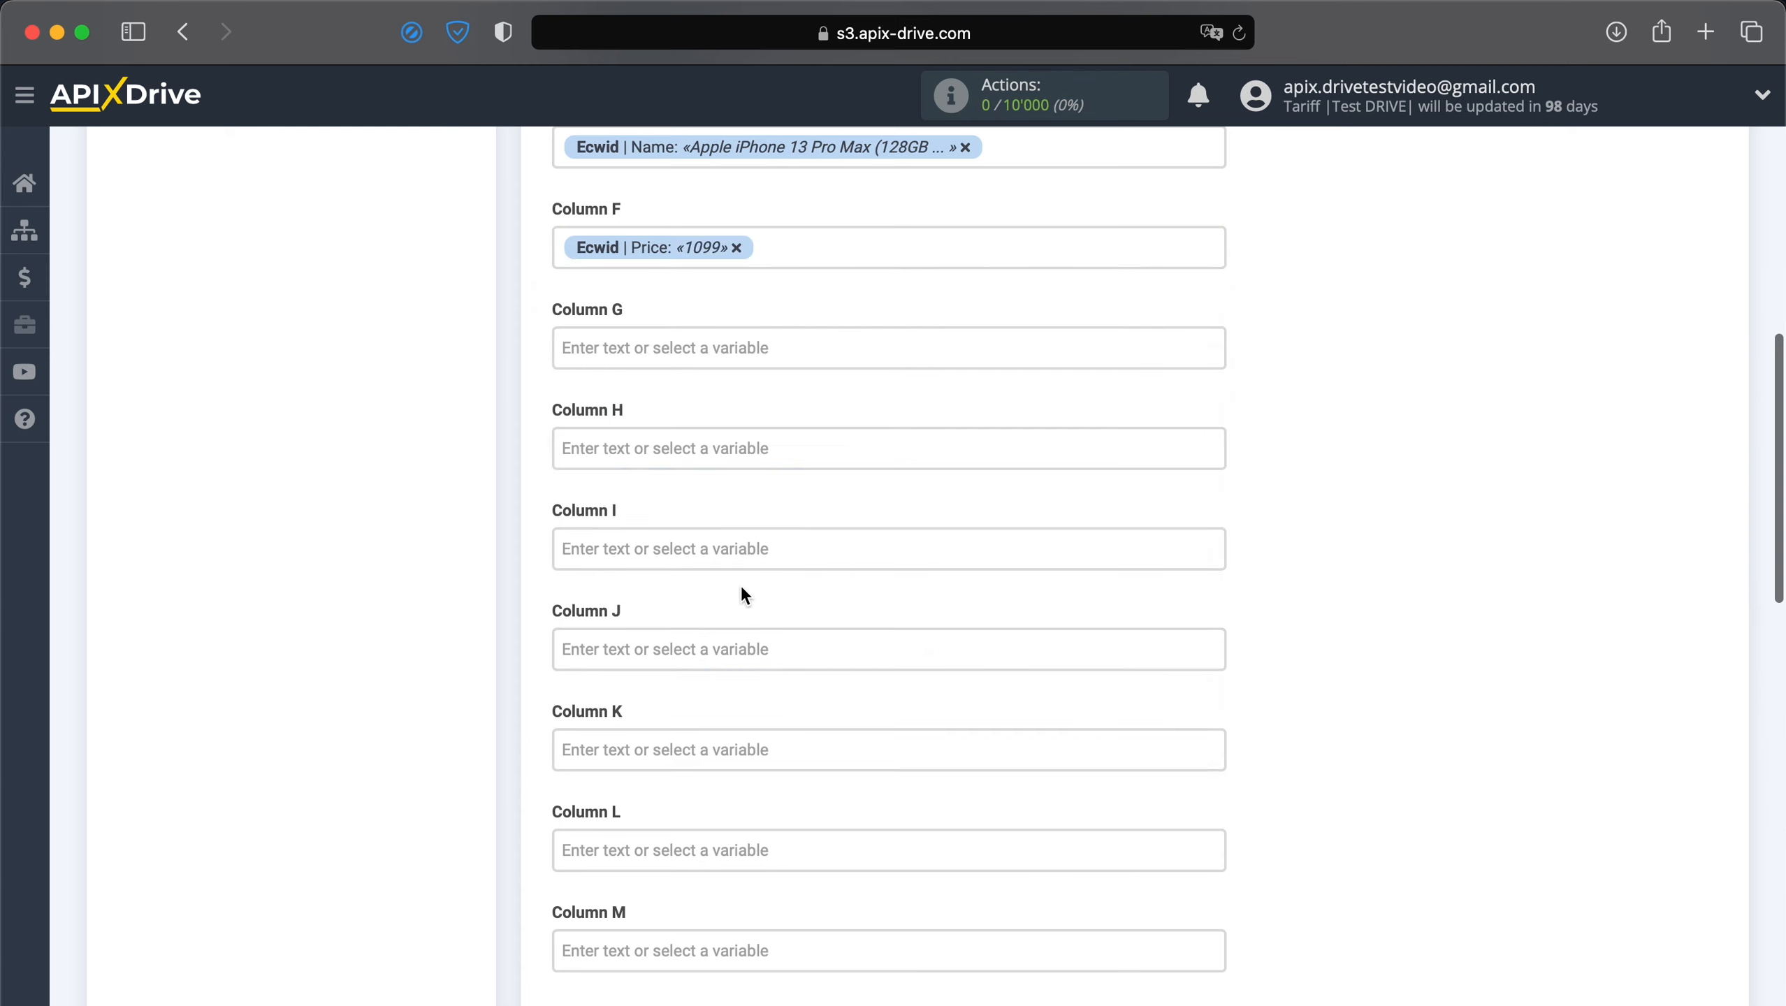
Add a '$' after the price in Column F and map Shipping method name to Column G.
type("$")
left_click(631, 349)
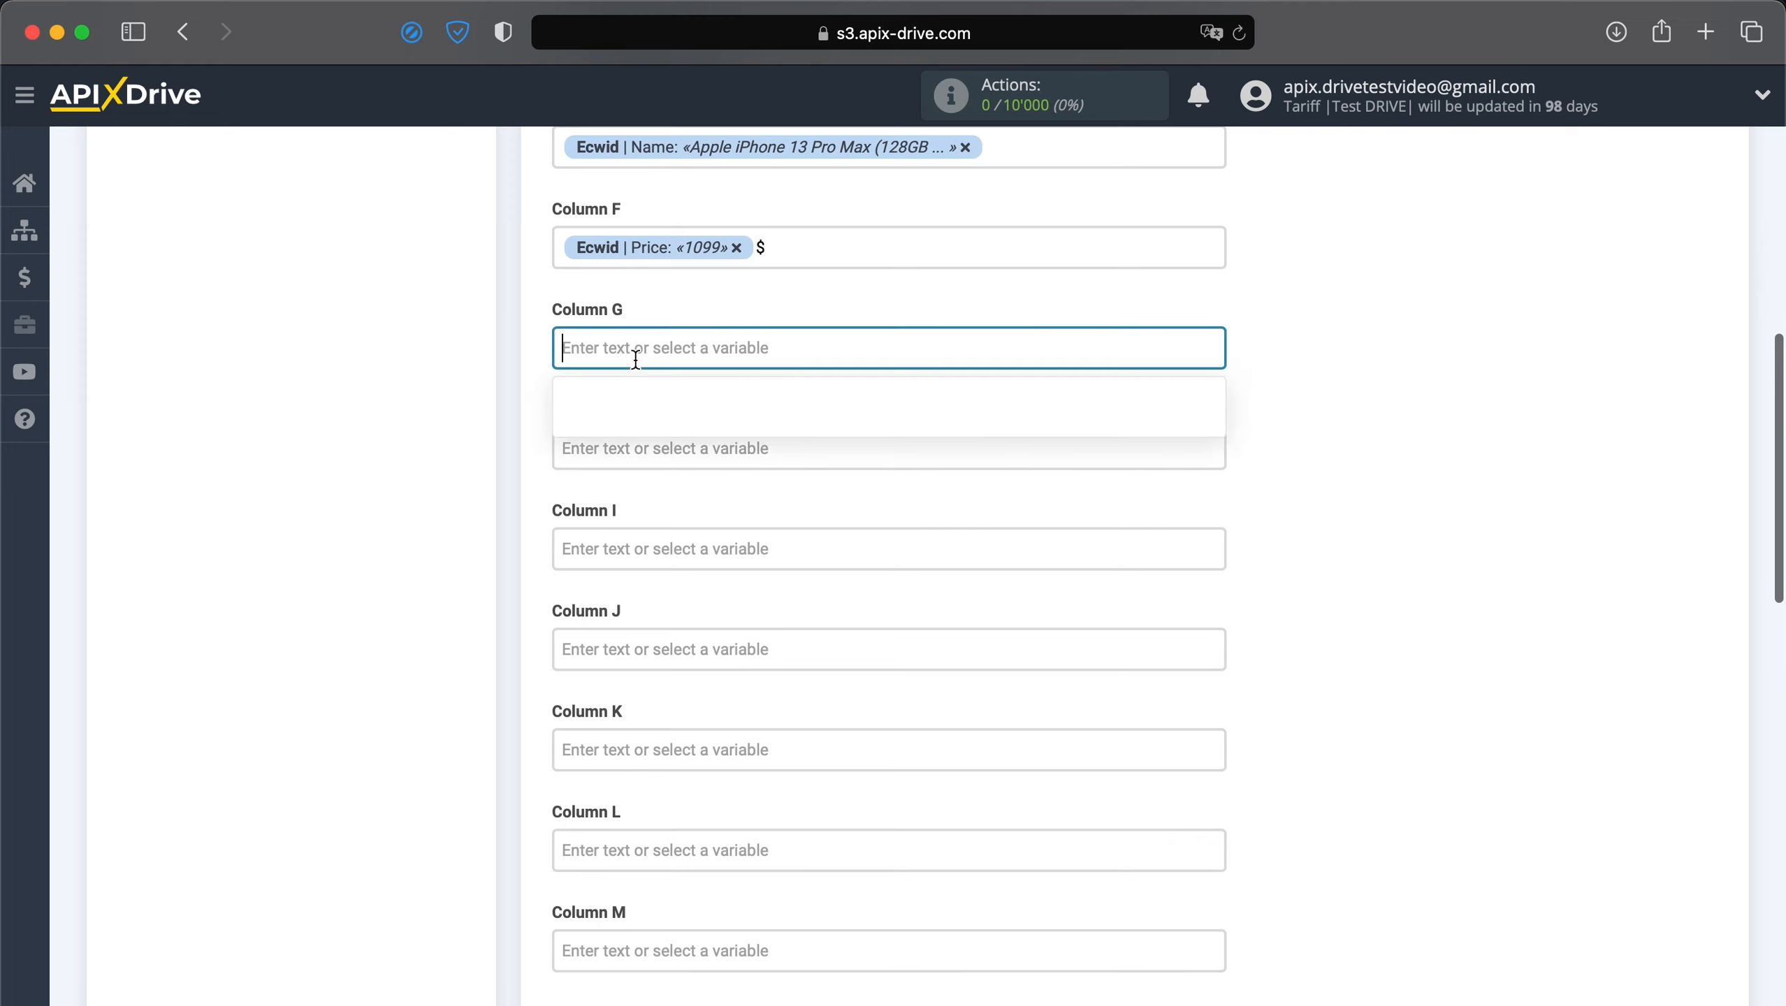
scroll(767, 570, "down", 3)
scroll(766, 570, "down", 15)
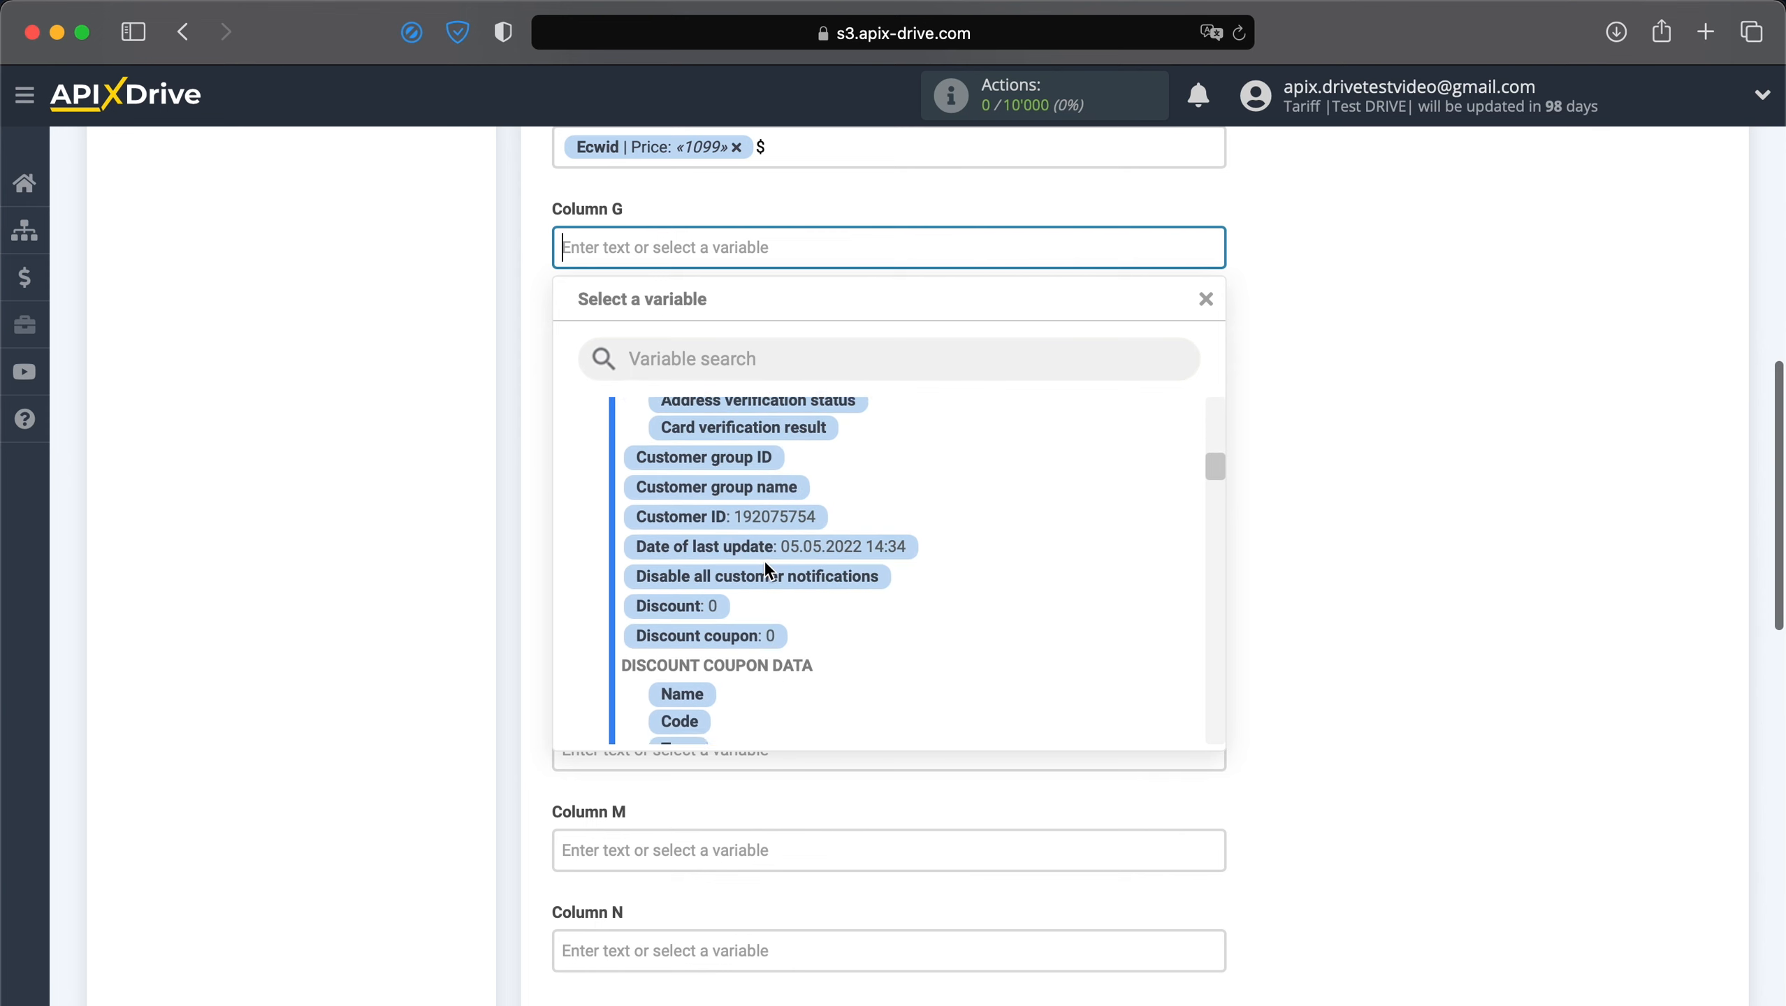
scroll(766, 568, "down", 15)
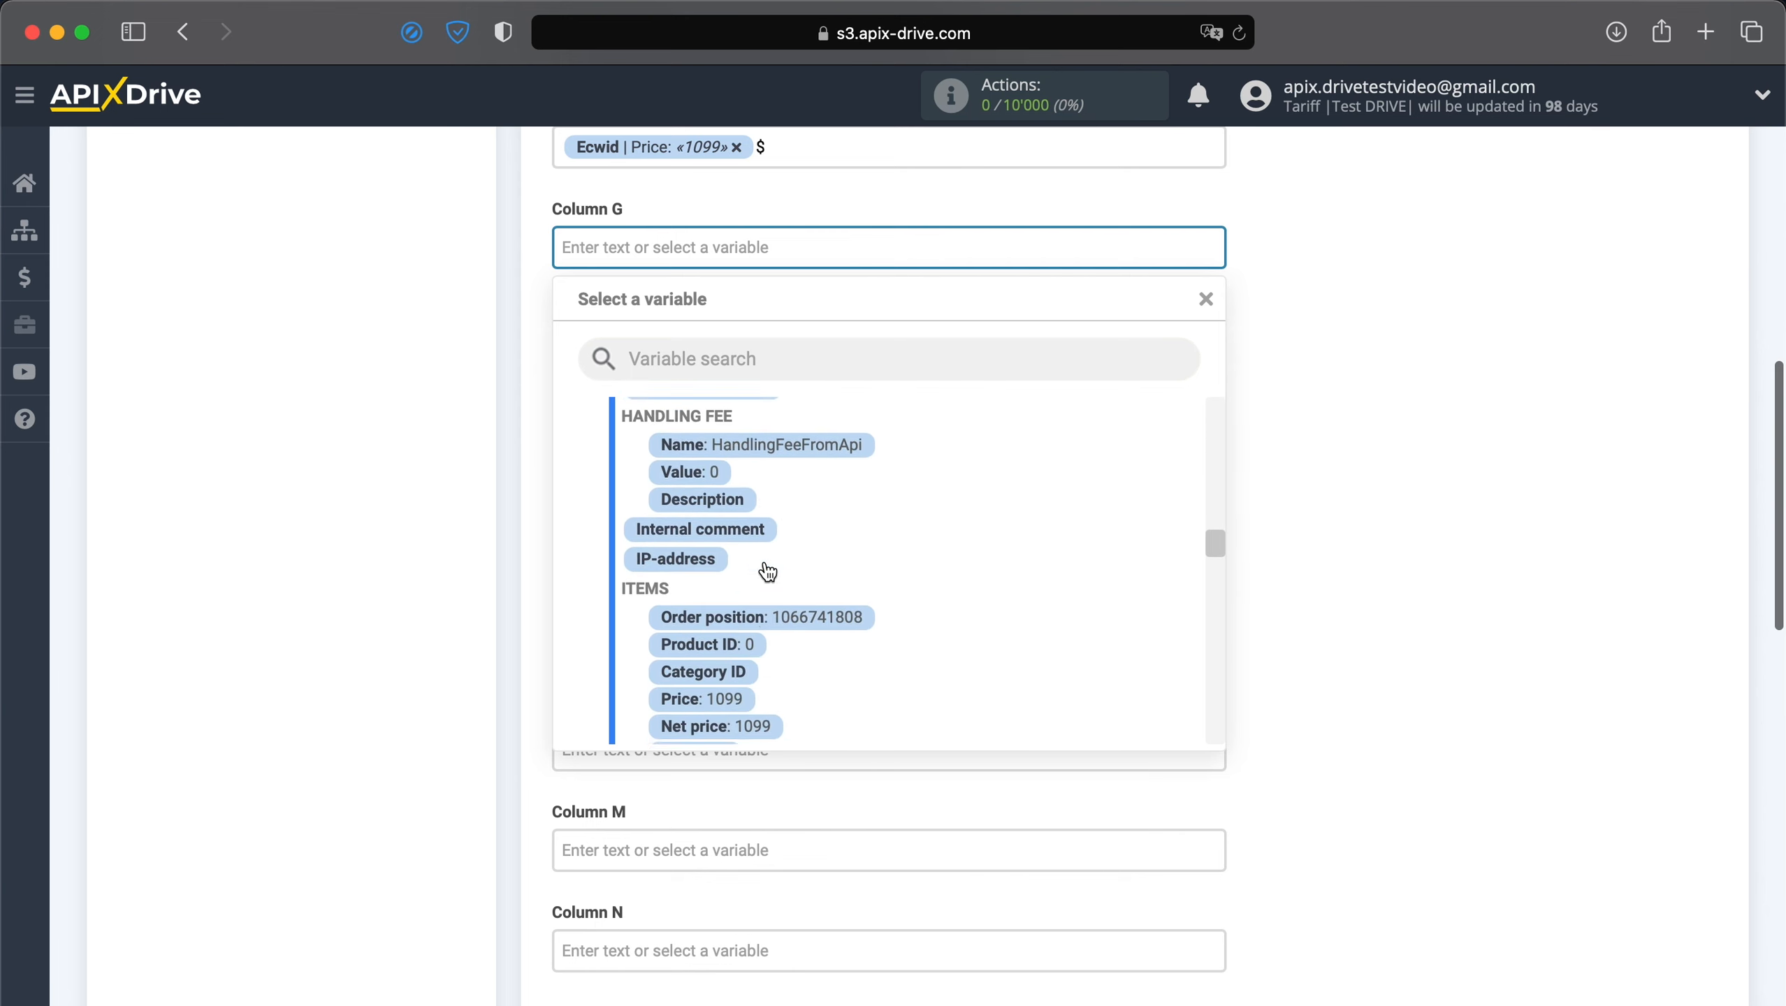
scroll(767, 569, "down", 15)
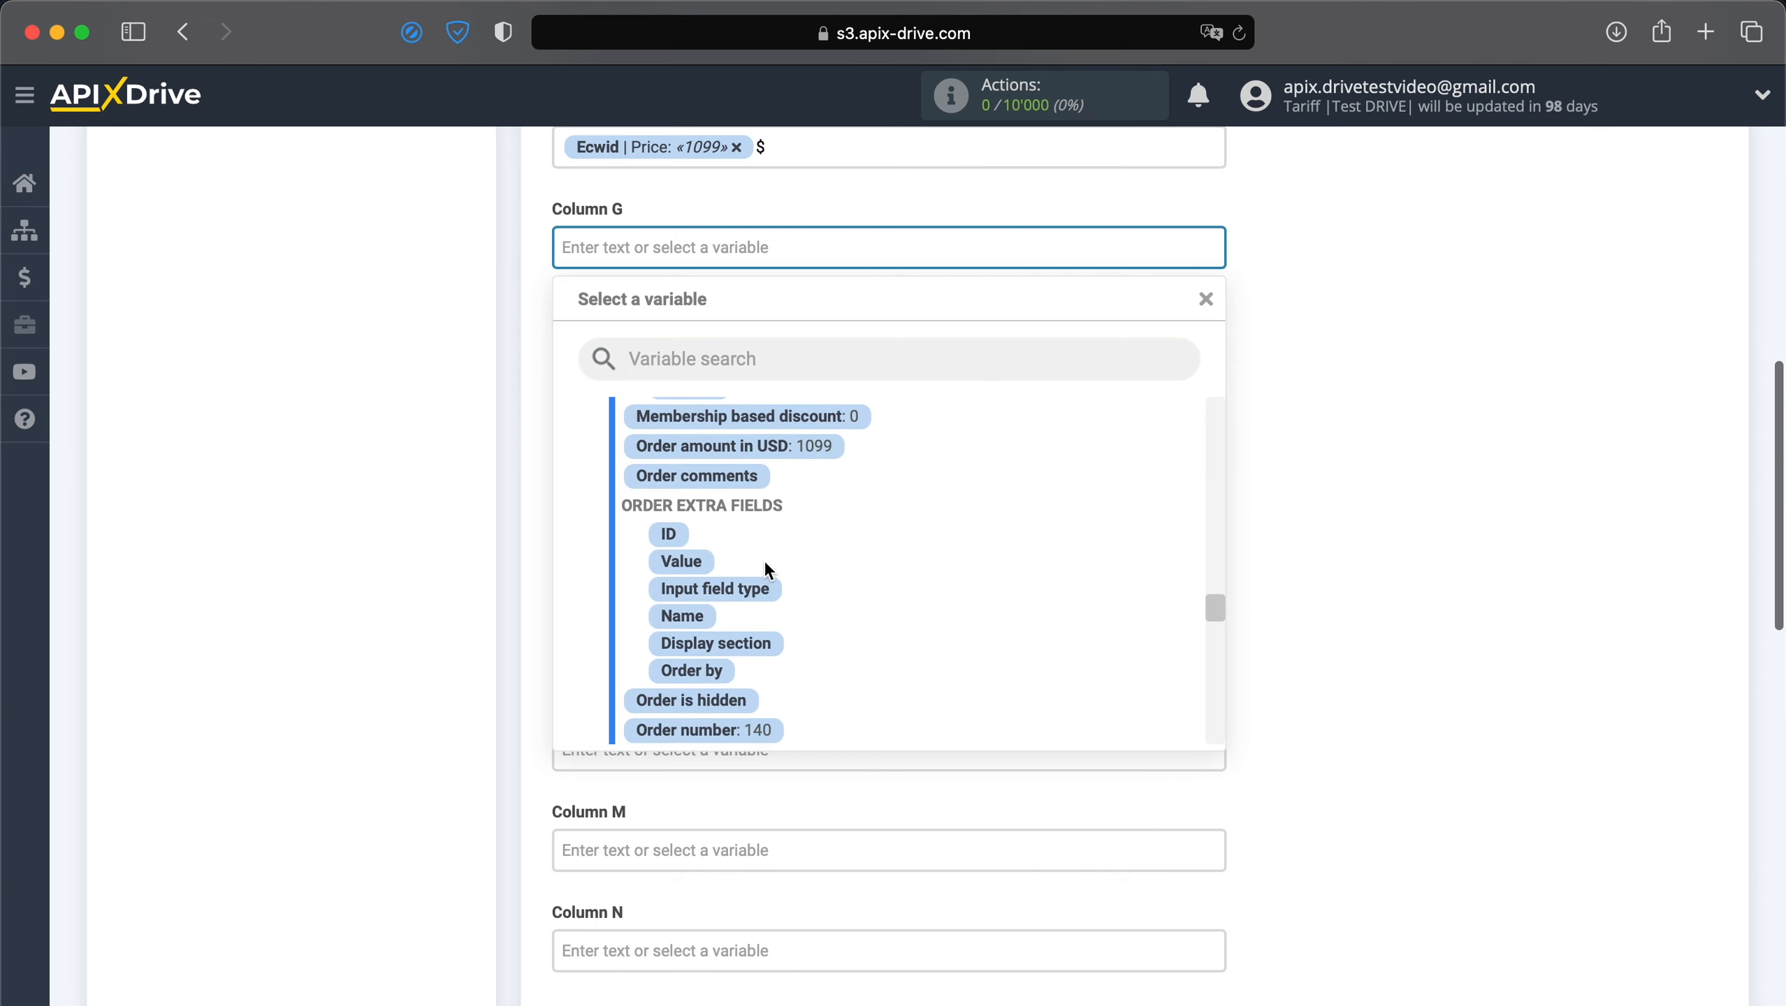
scroll(765, 562, "down", 10)
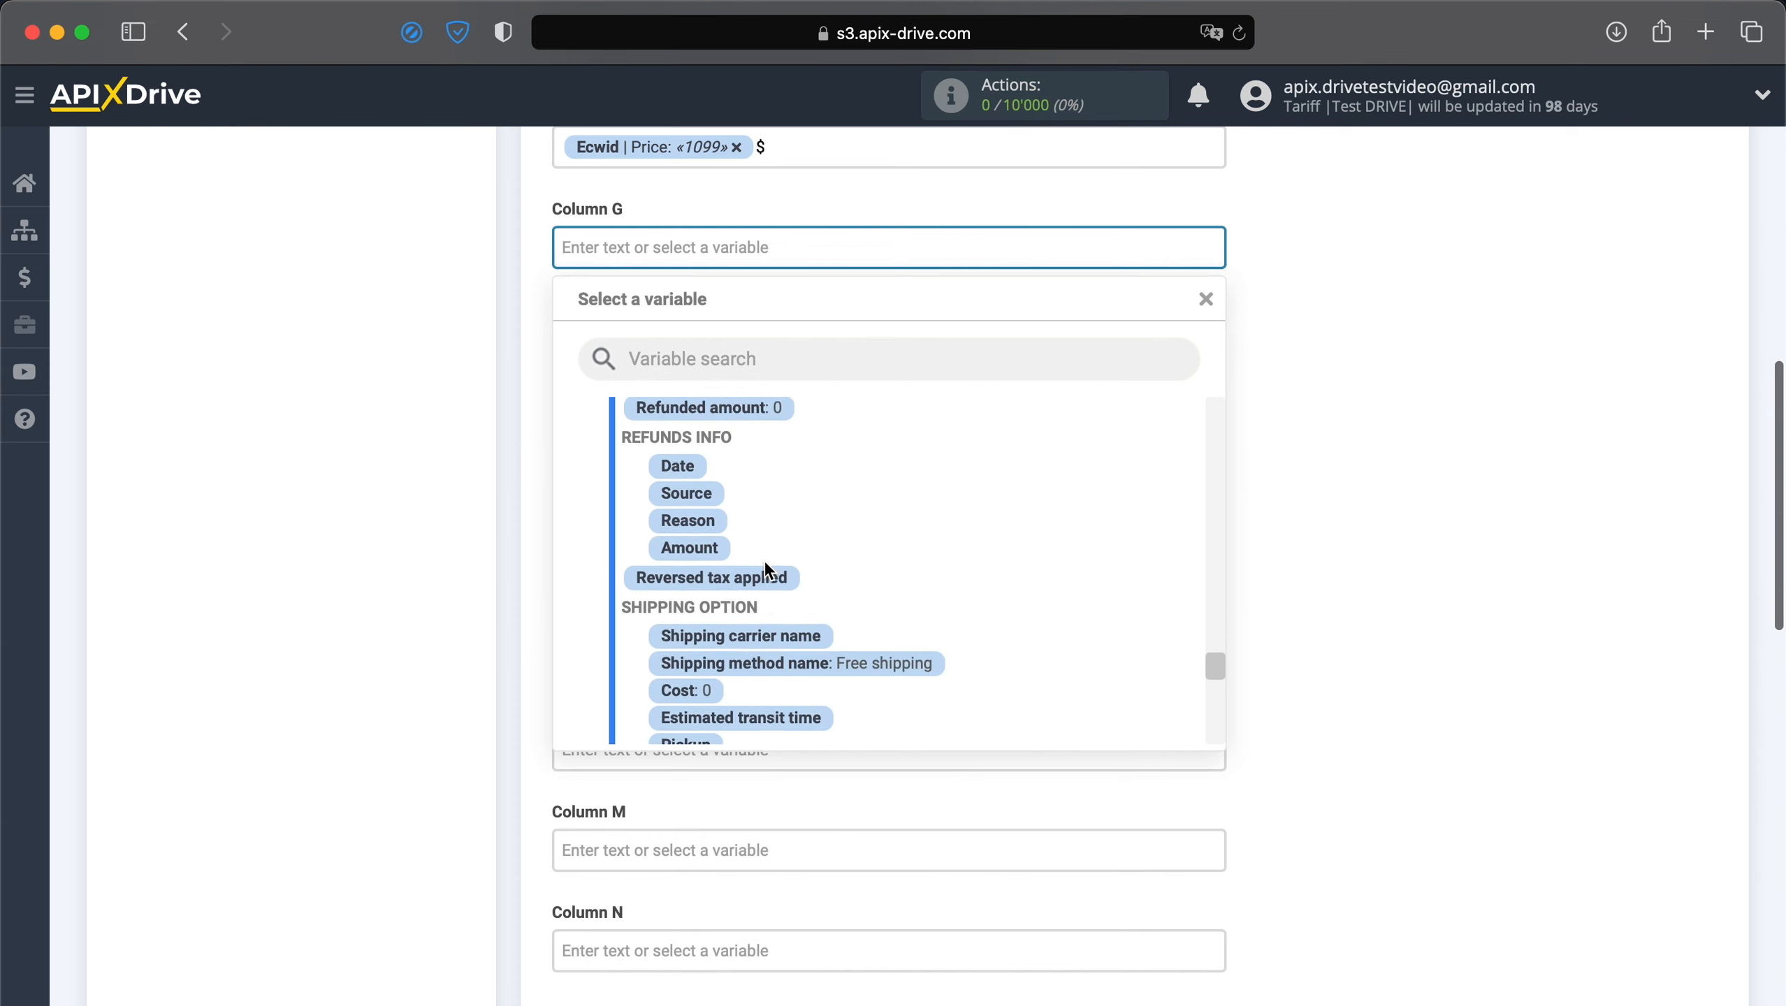
left_click(772, 587)
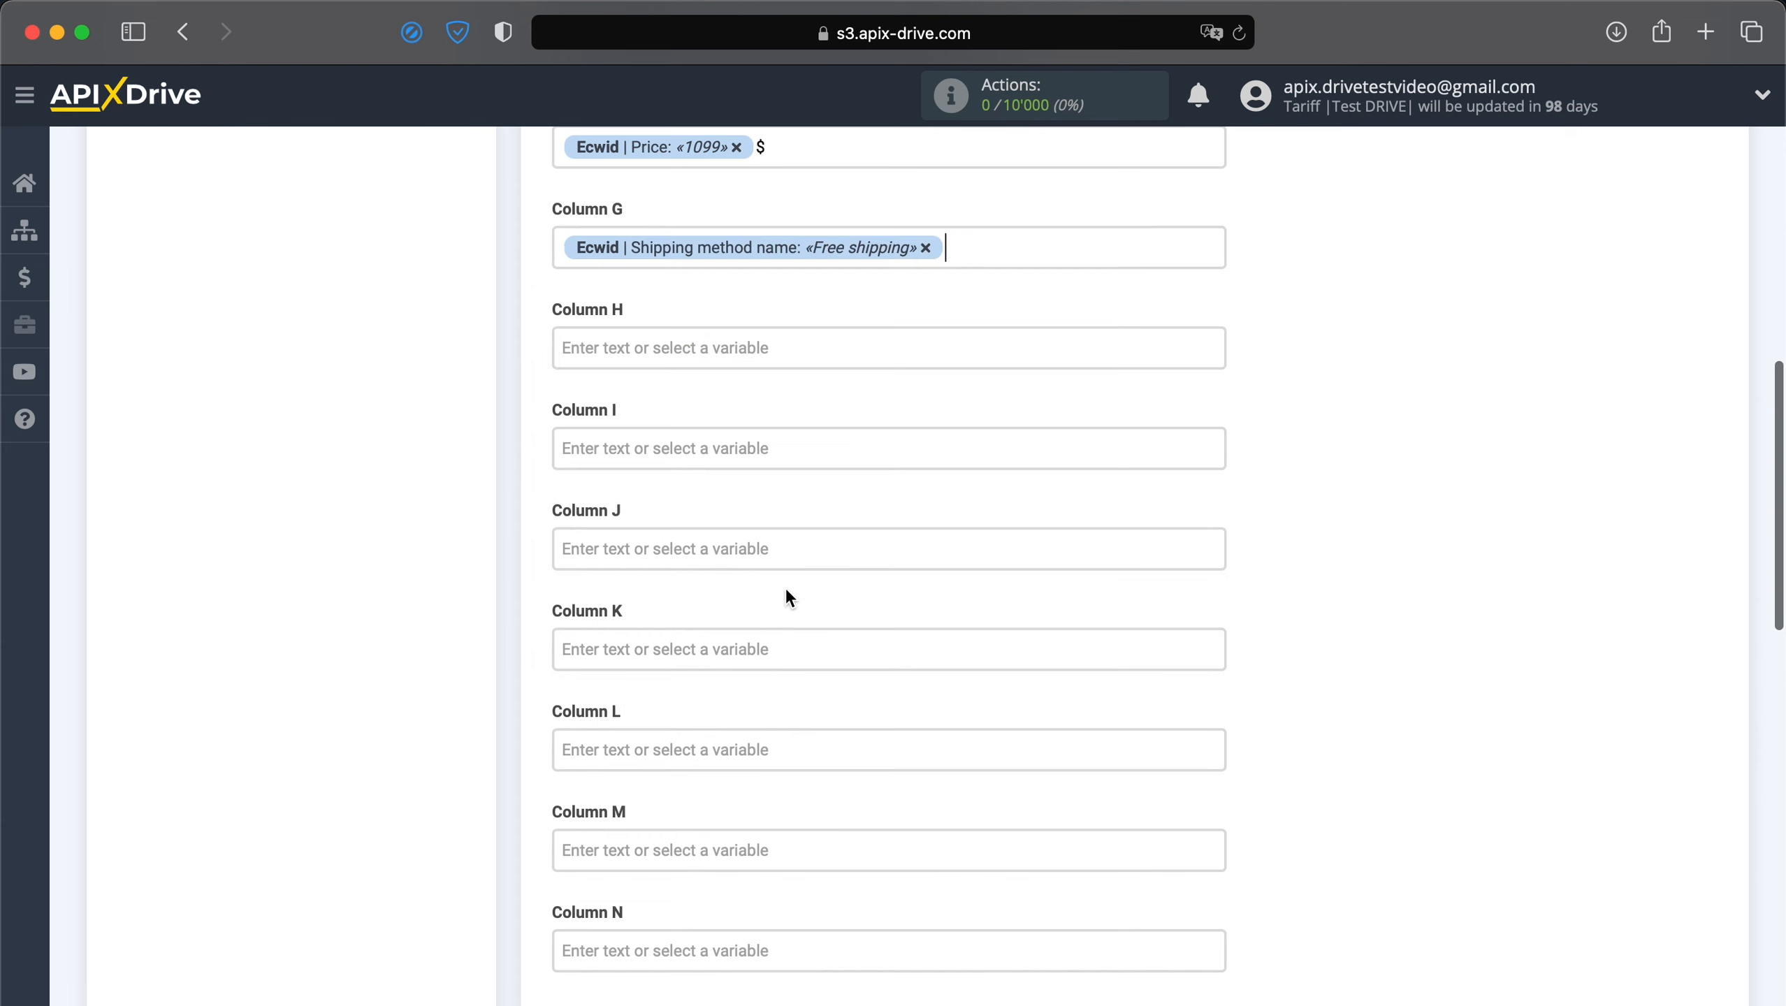
Fill Column H with the system Date and Time variables.
left_click(751, 352)
left_click(745, 458)
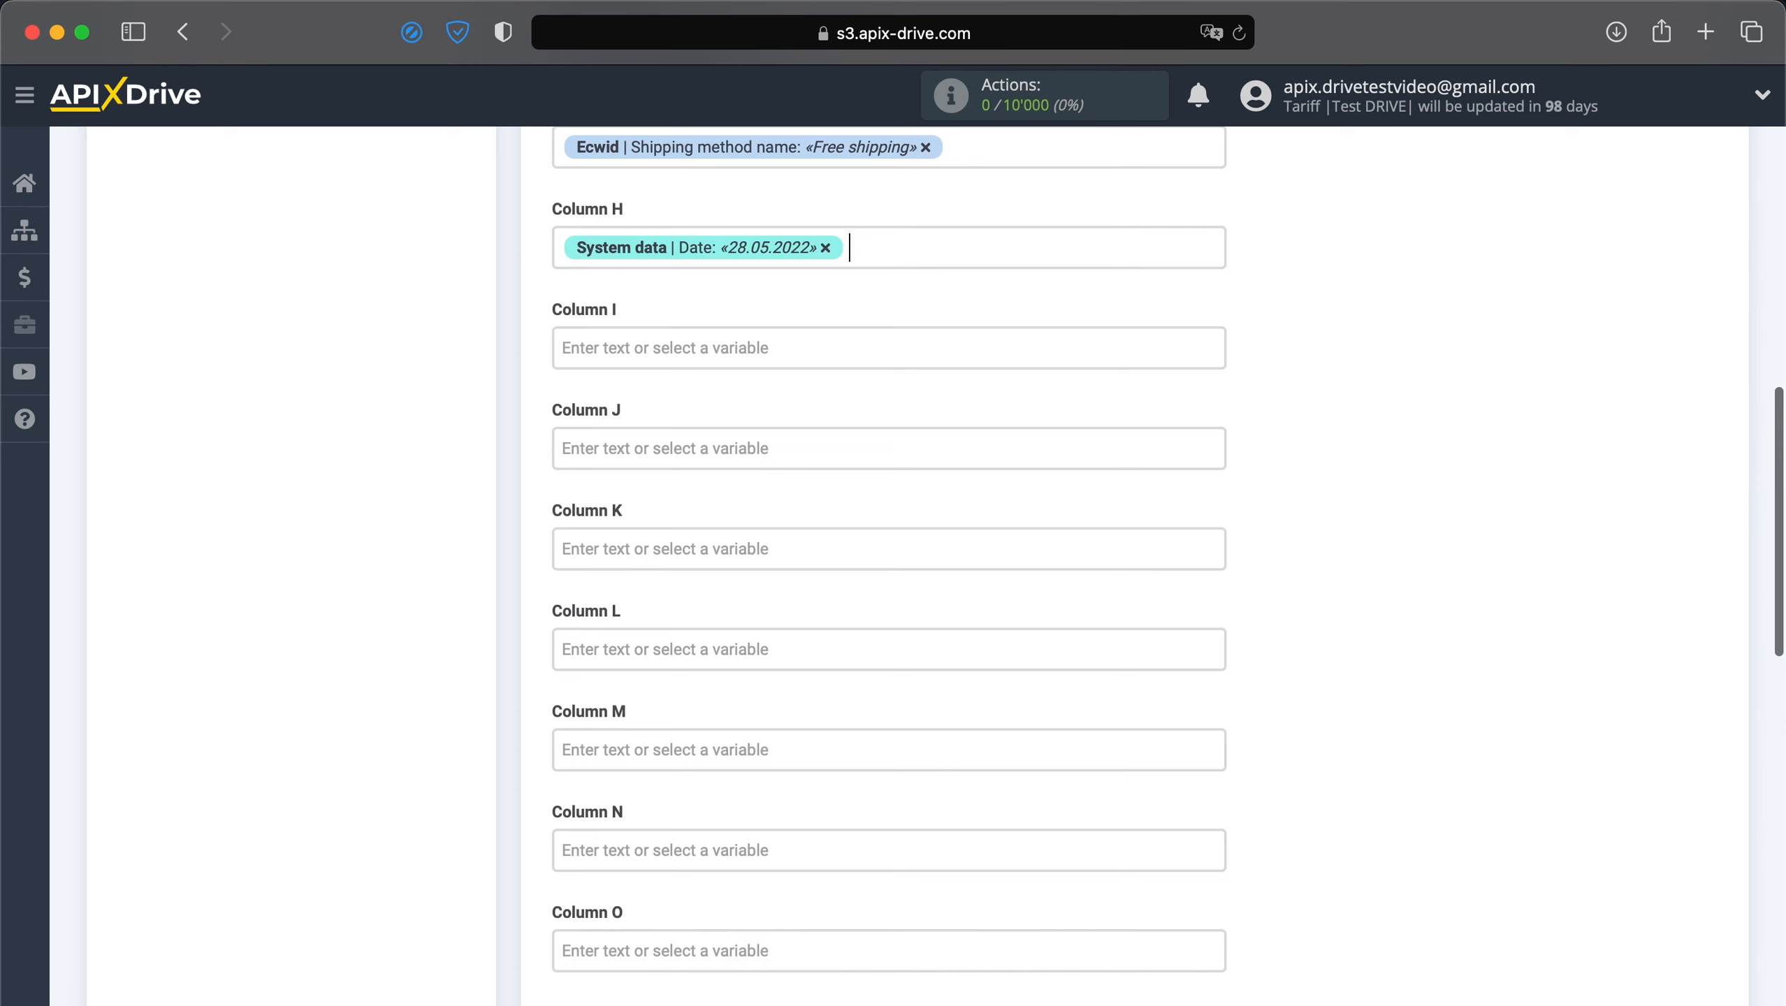
left_click(876, 241)
left_click(704, 488)
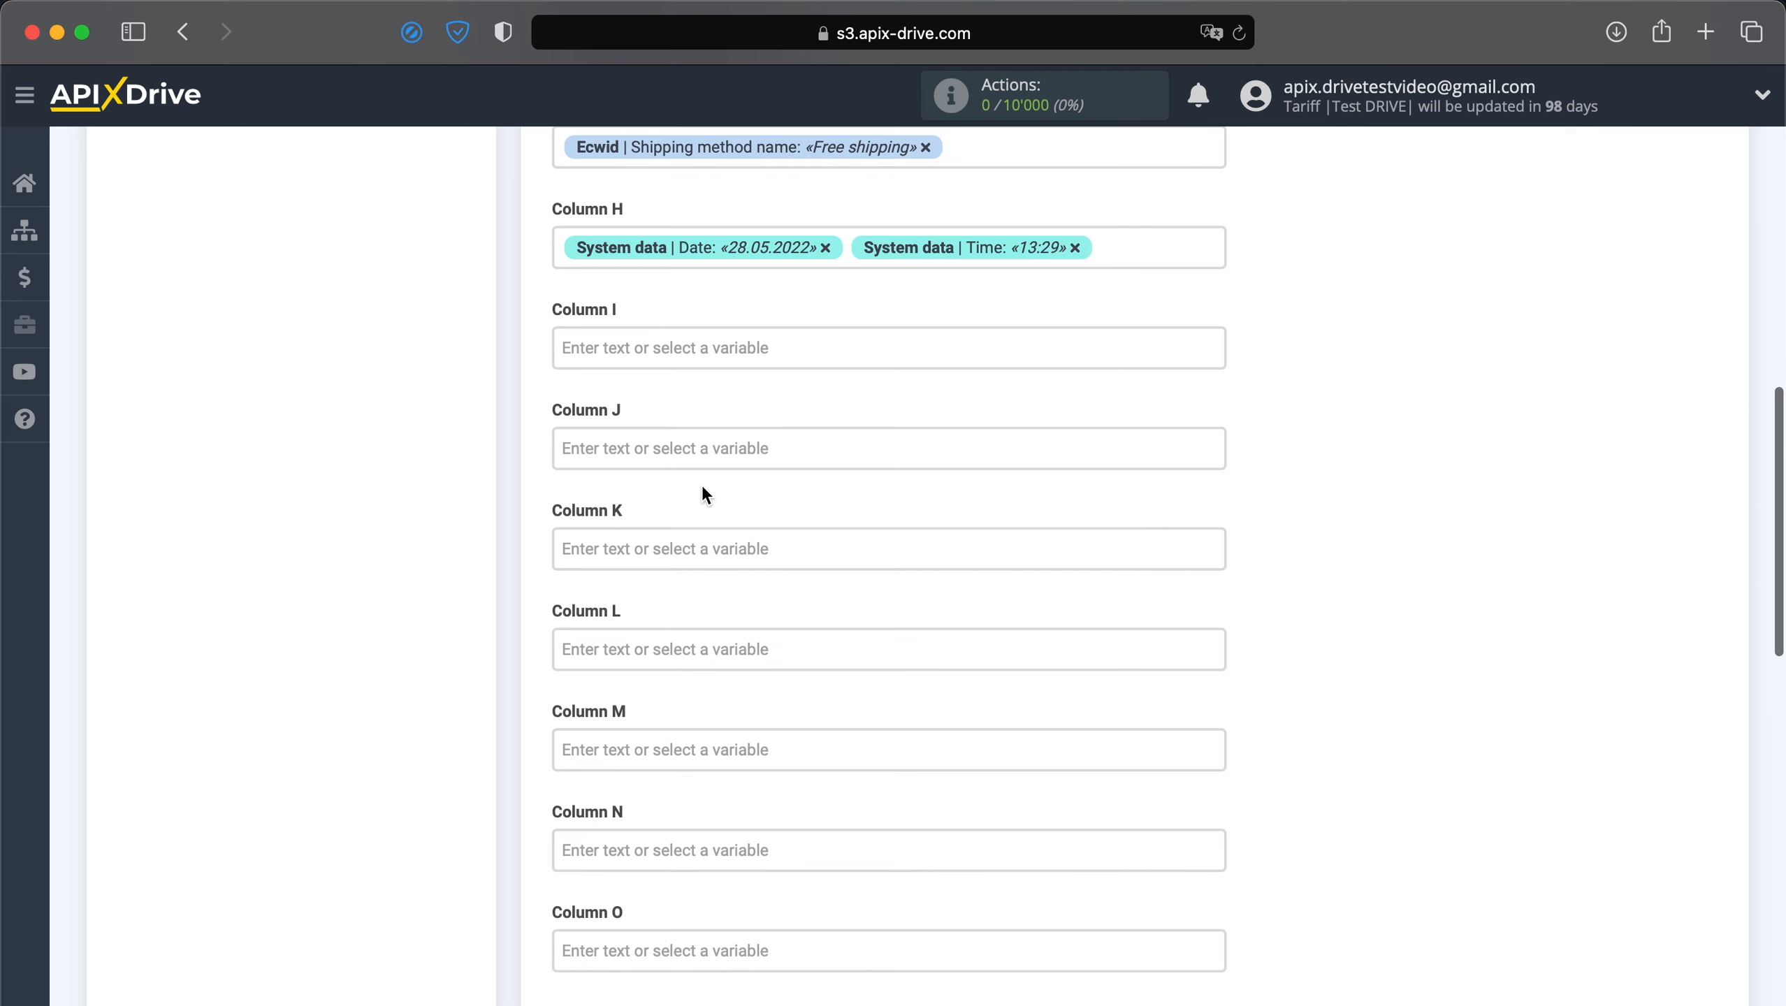
scroll(703, 489, "down", 10)
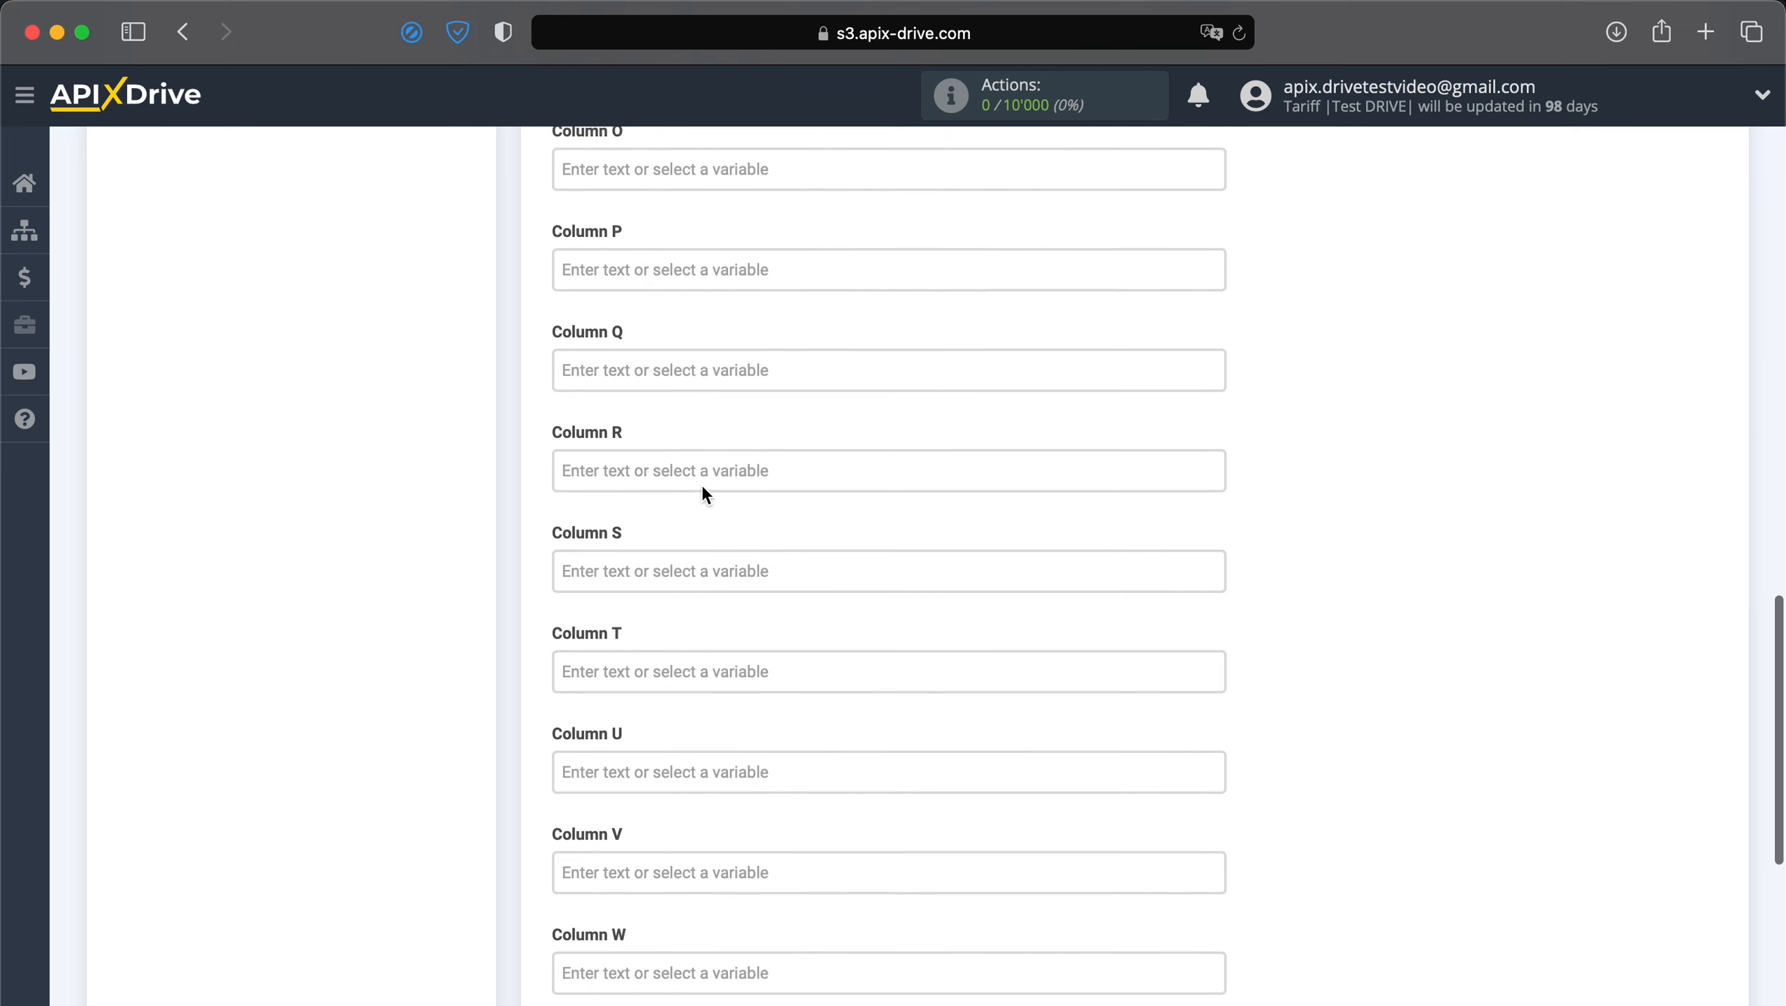
scroll(703, 484, "down", 3)
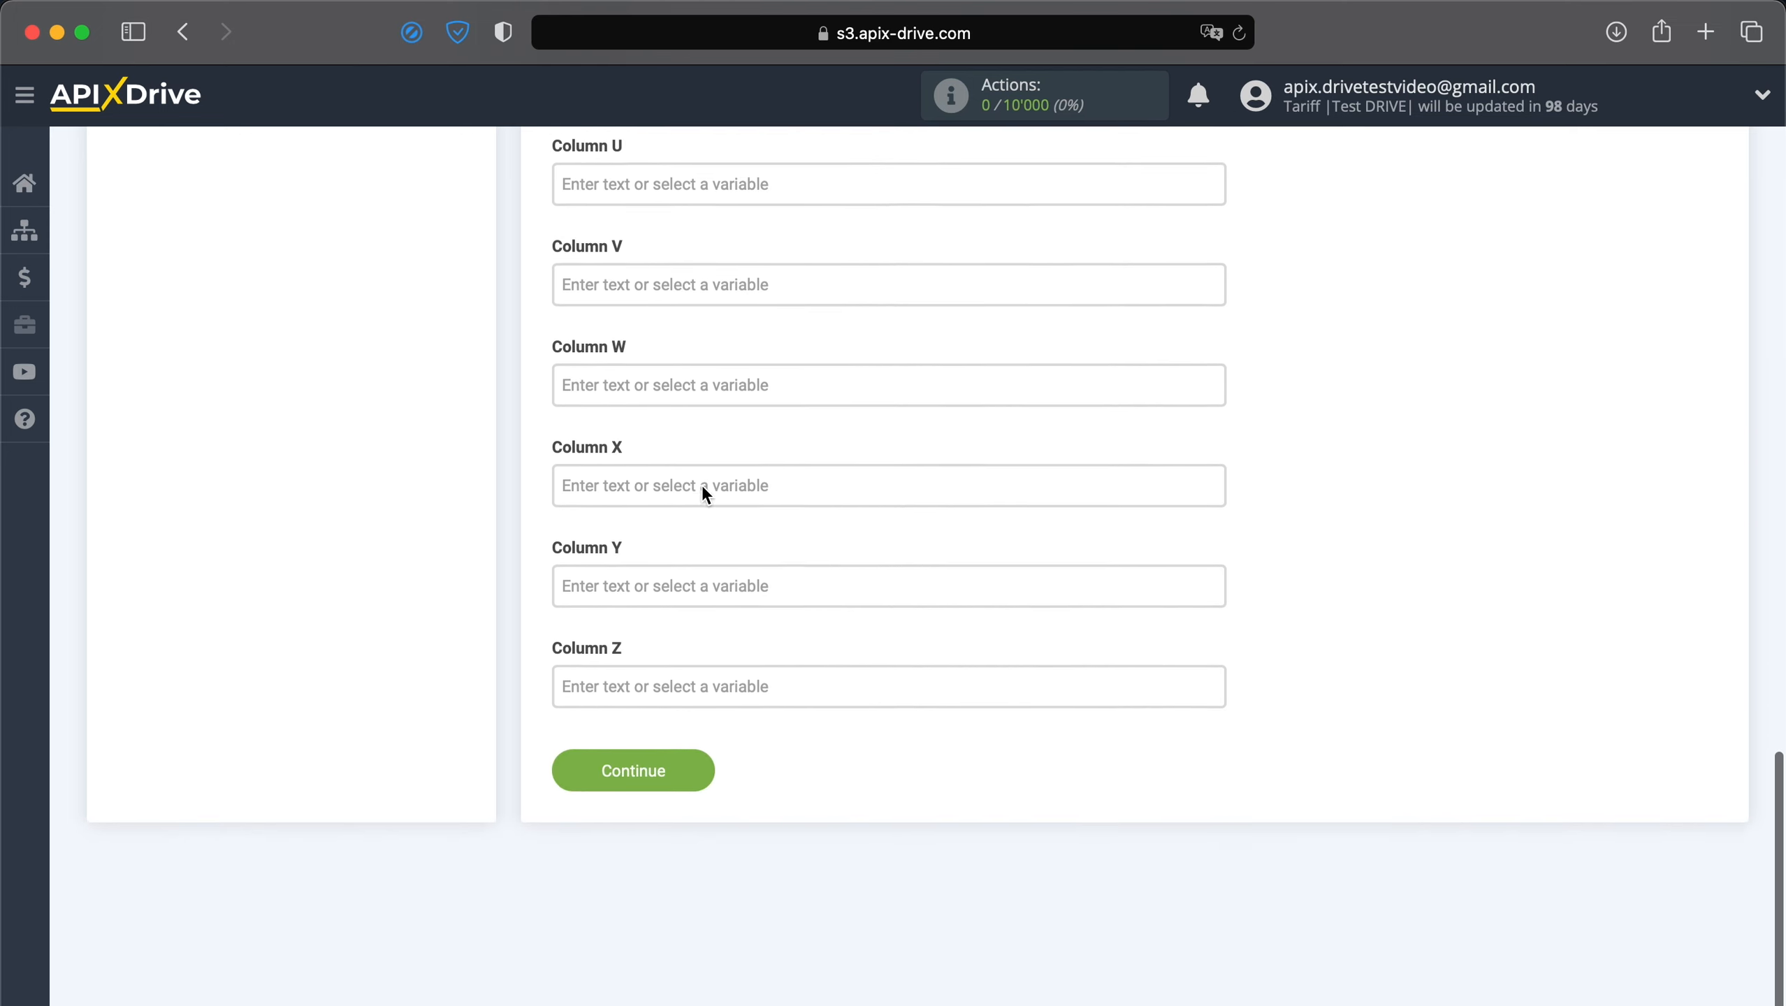
Save the column mapping, check the sample row preview, and send the test order row to Google Sheets.
left_click(659, 772)
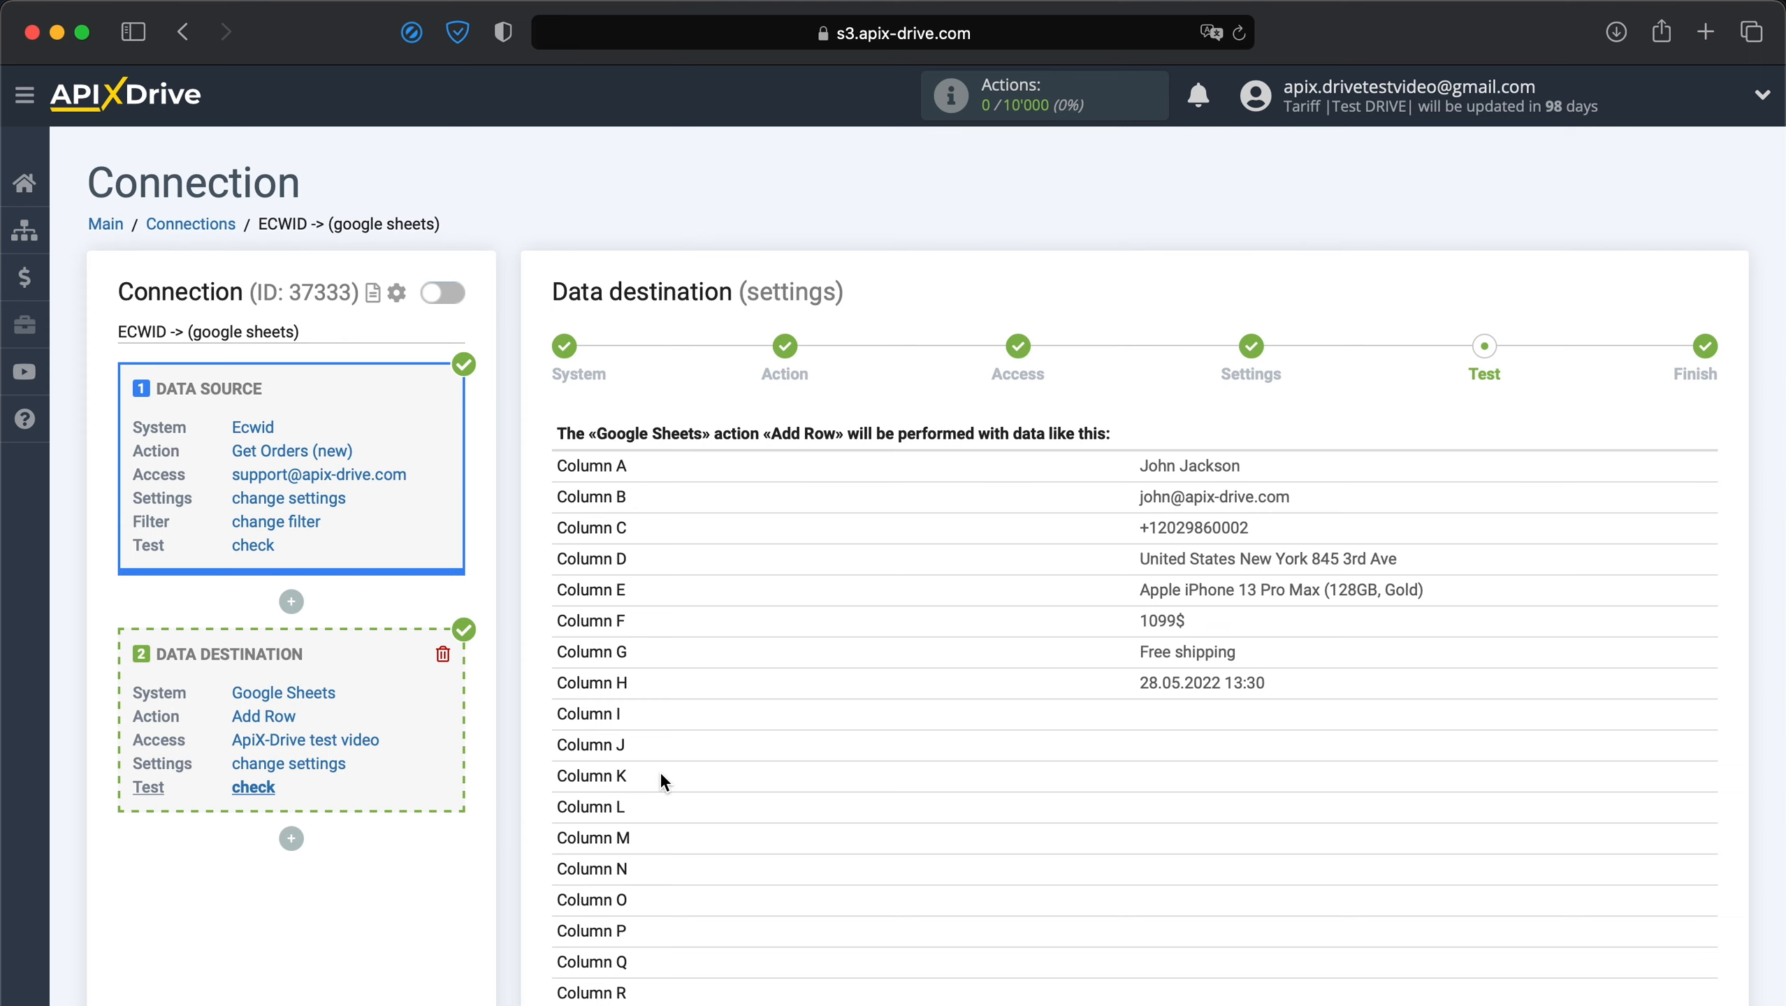
scroll(659, 772, "down", 5)
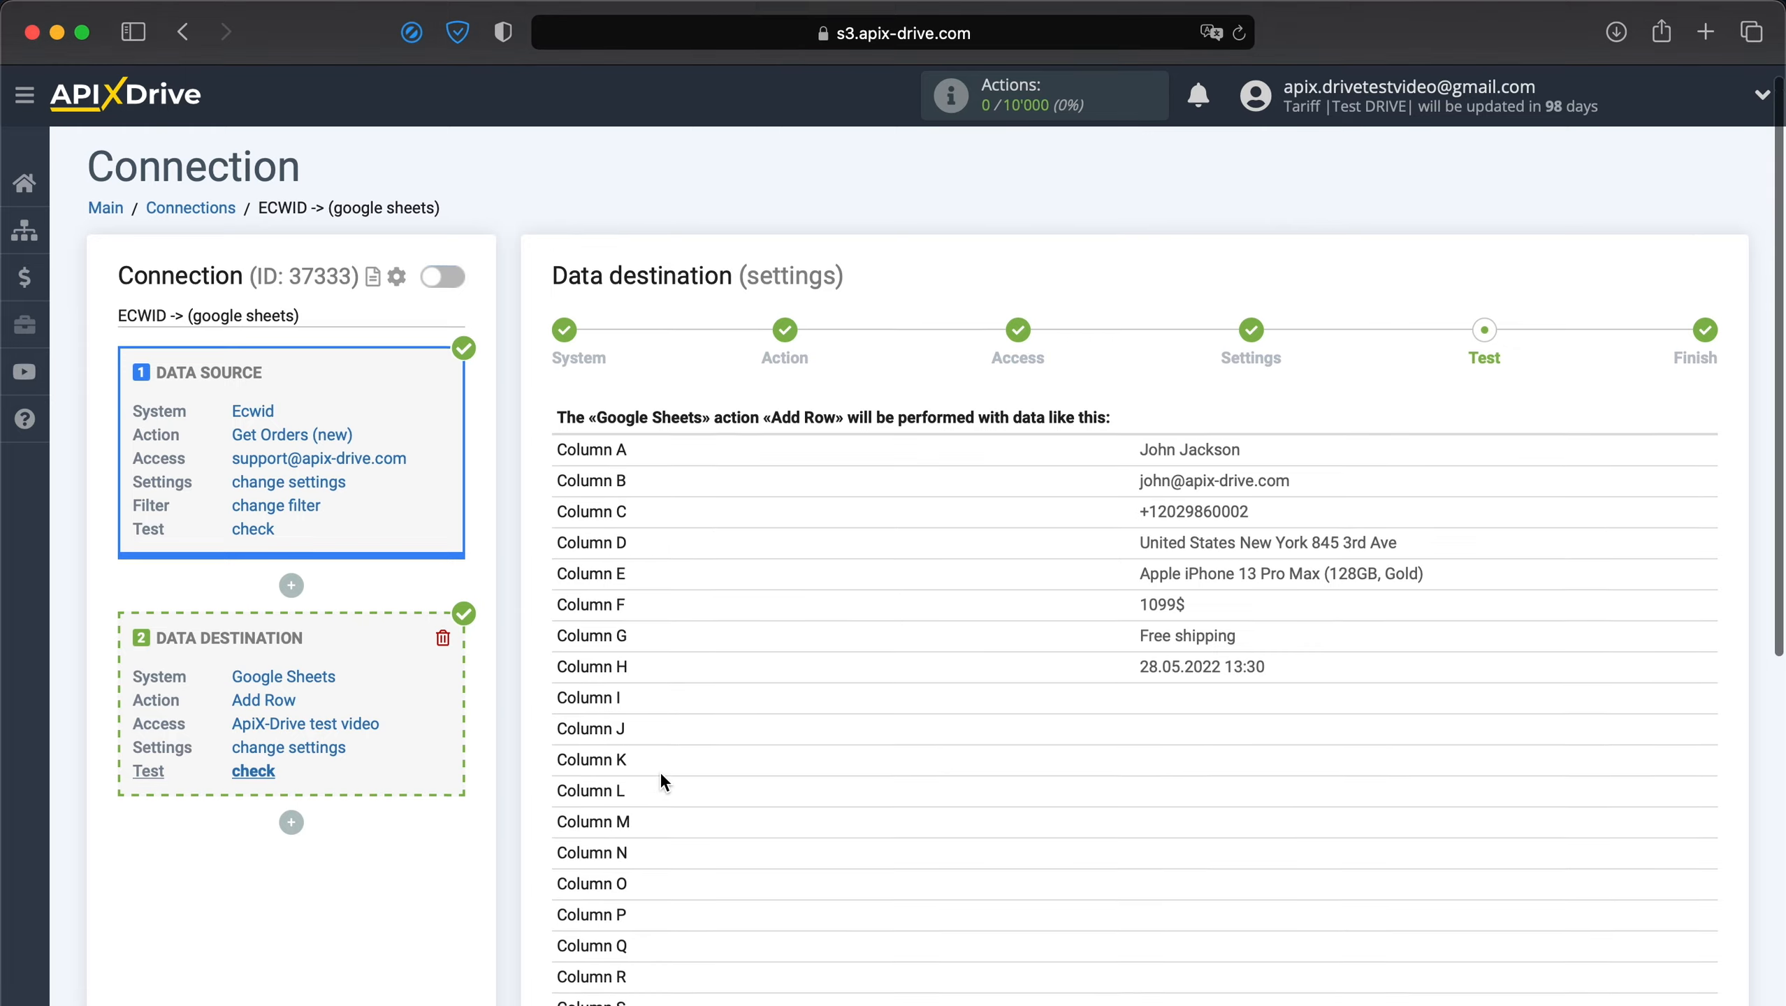
left_click(750, 905)
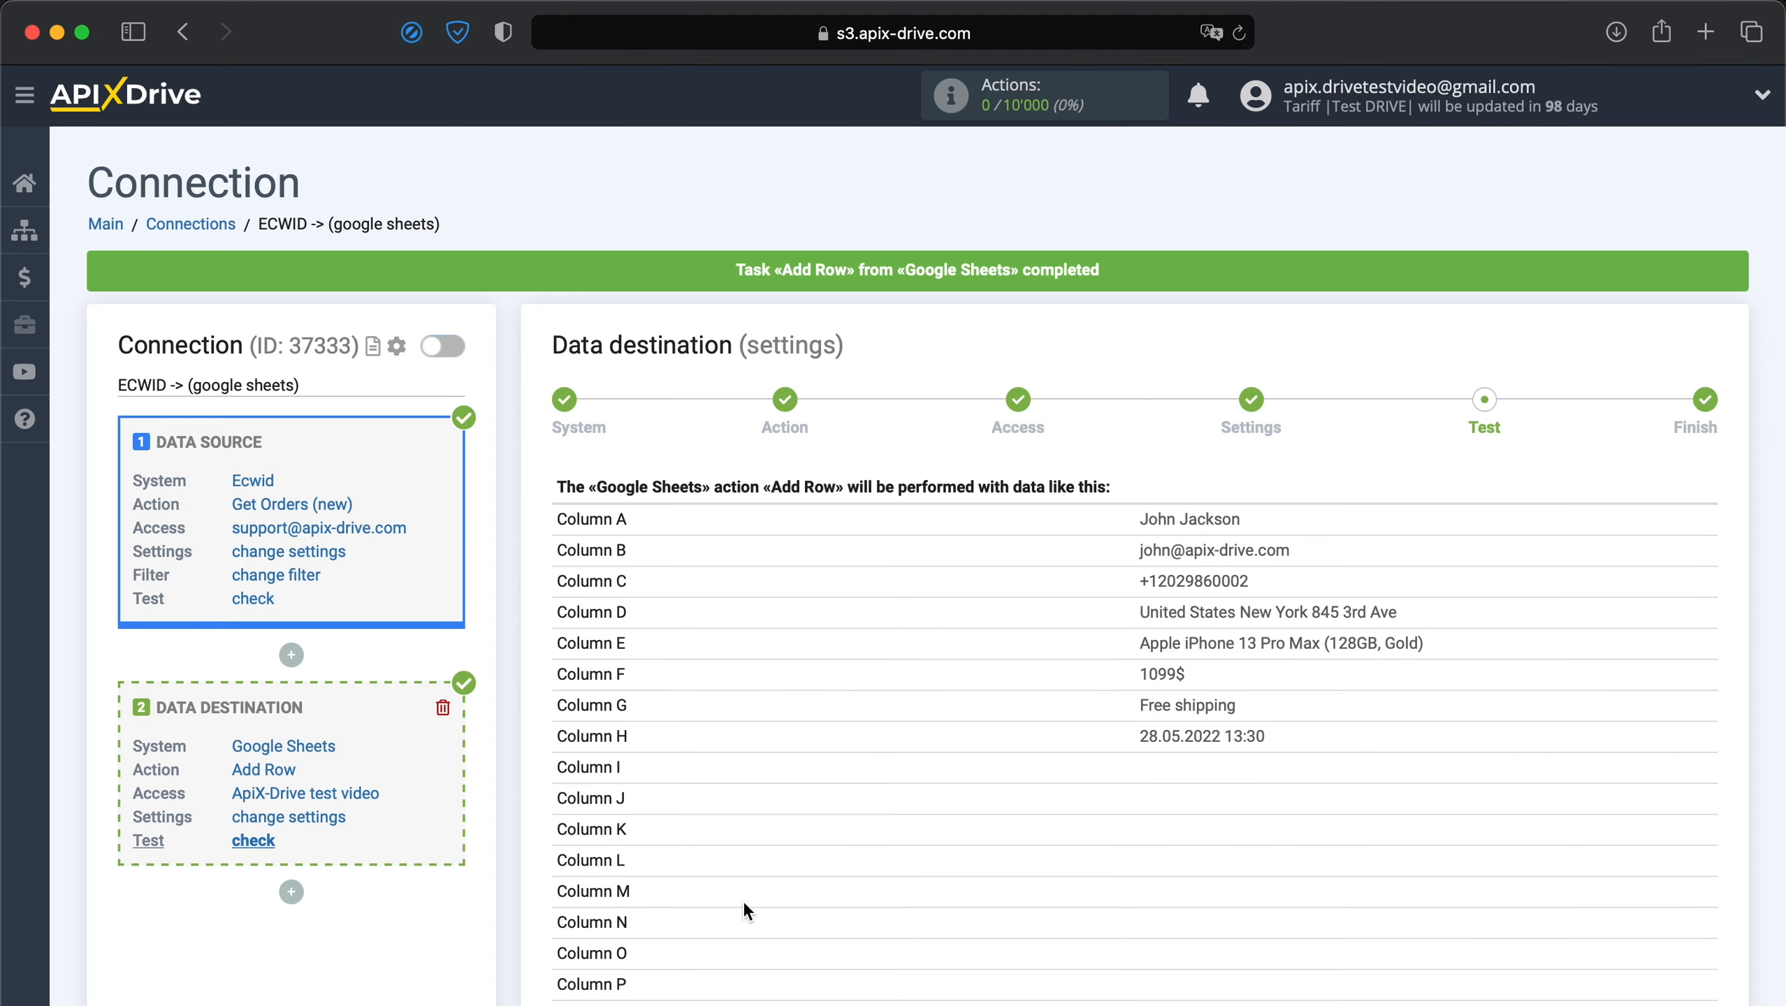
scroll(742, 901, "down", 8)
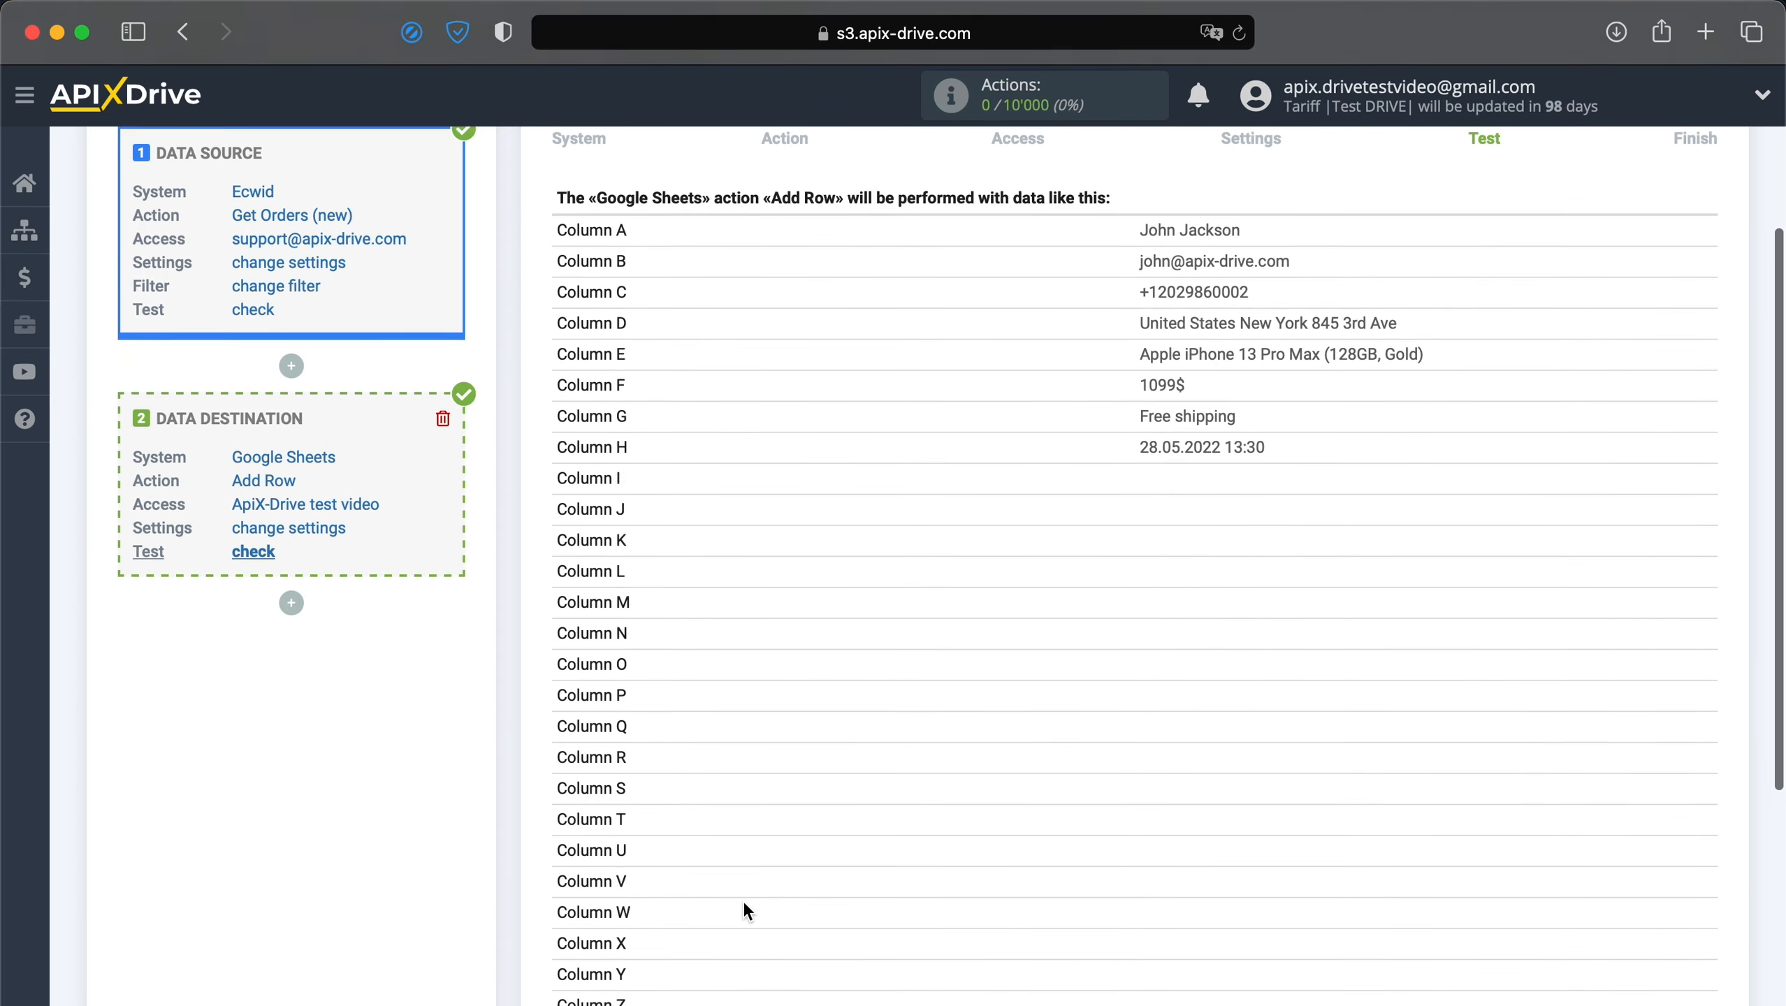
Complete the setup and enable auto-update for the ECWID -> (google sheets) connection.
left_click(1654, 900)
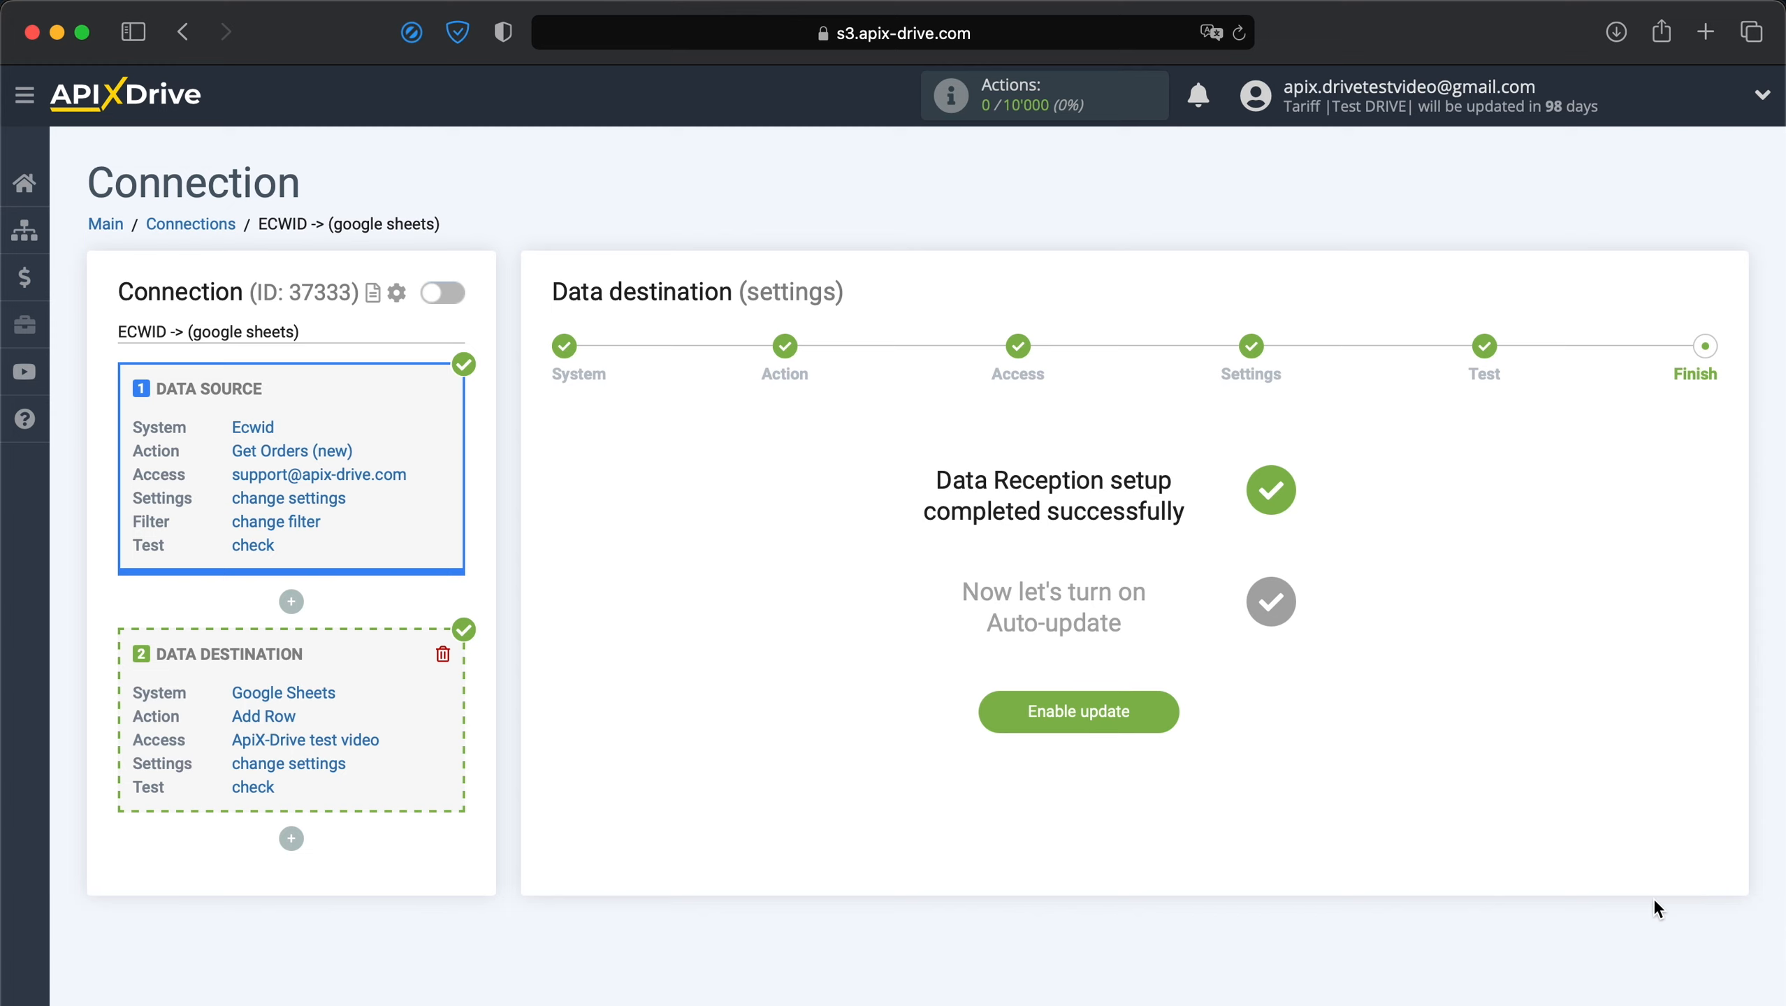
left_click(1105, 718)
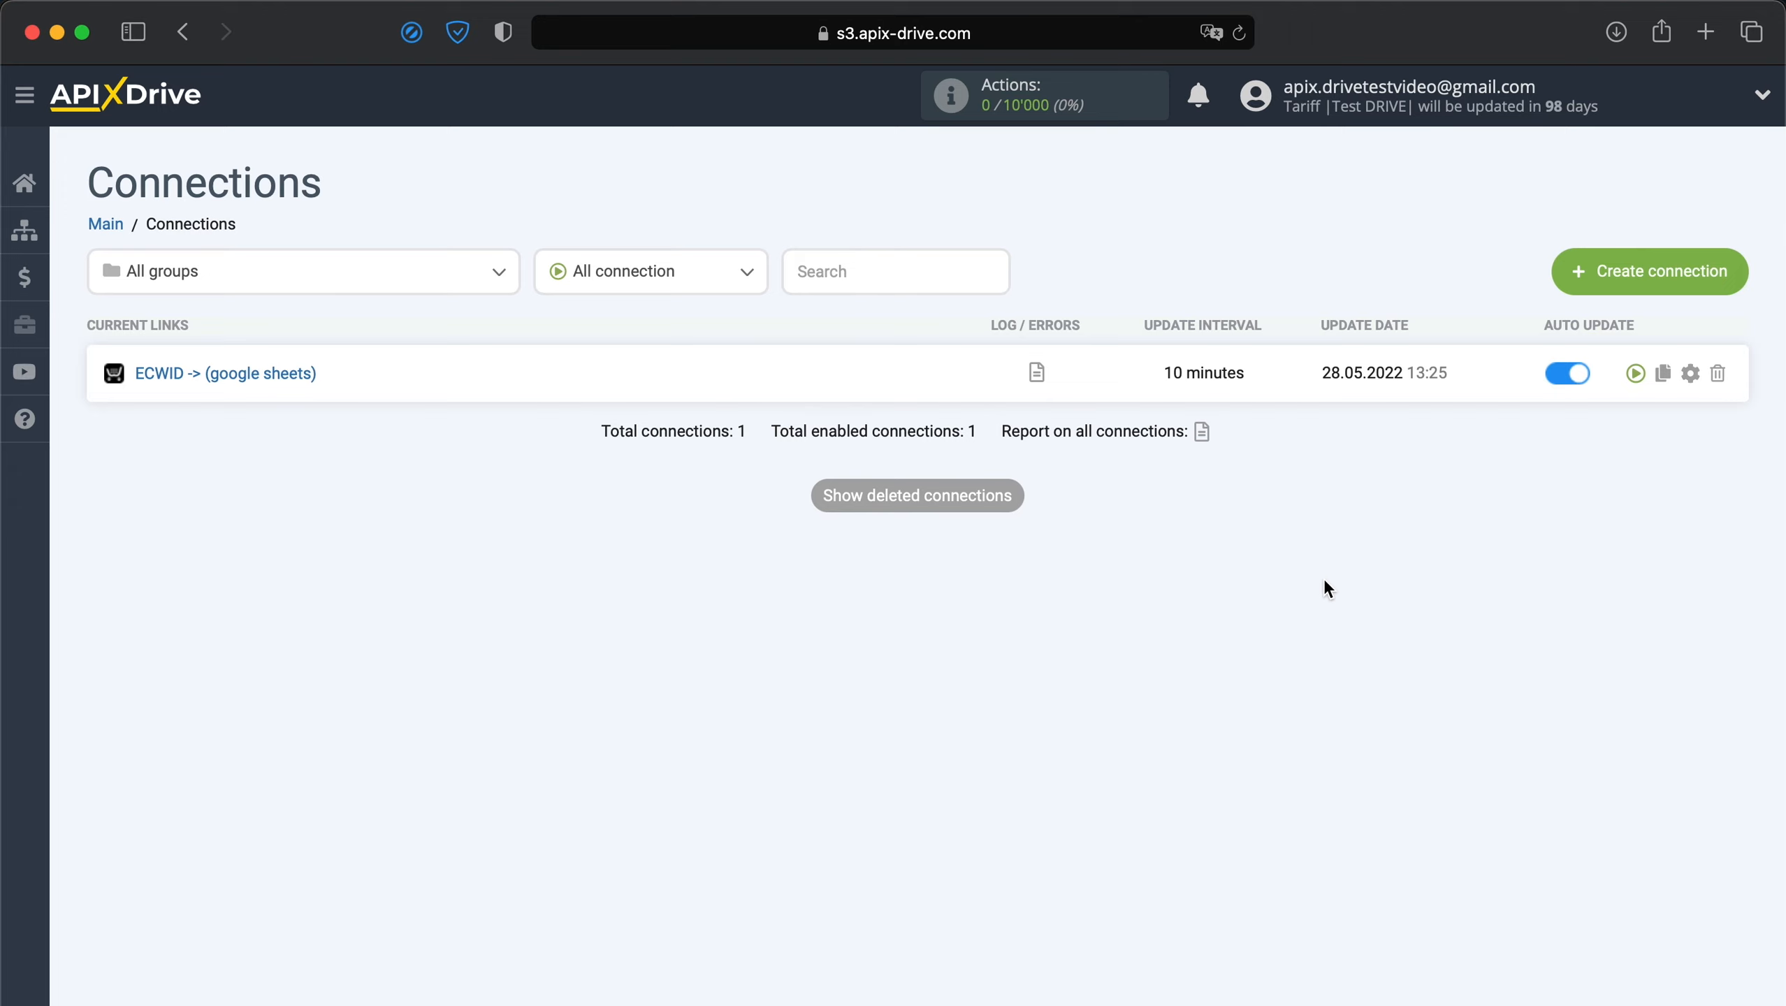
Change the ECWID -> (google sheets) connection's update interval to 5 minutes and save.
left_click(1690, 373)
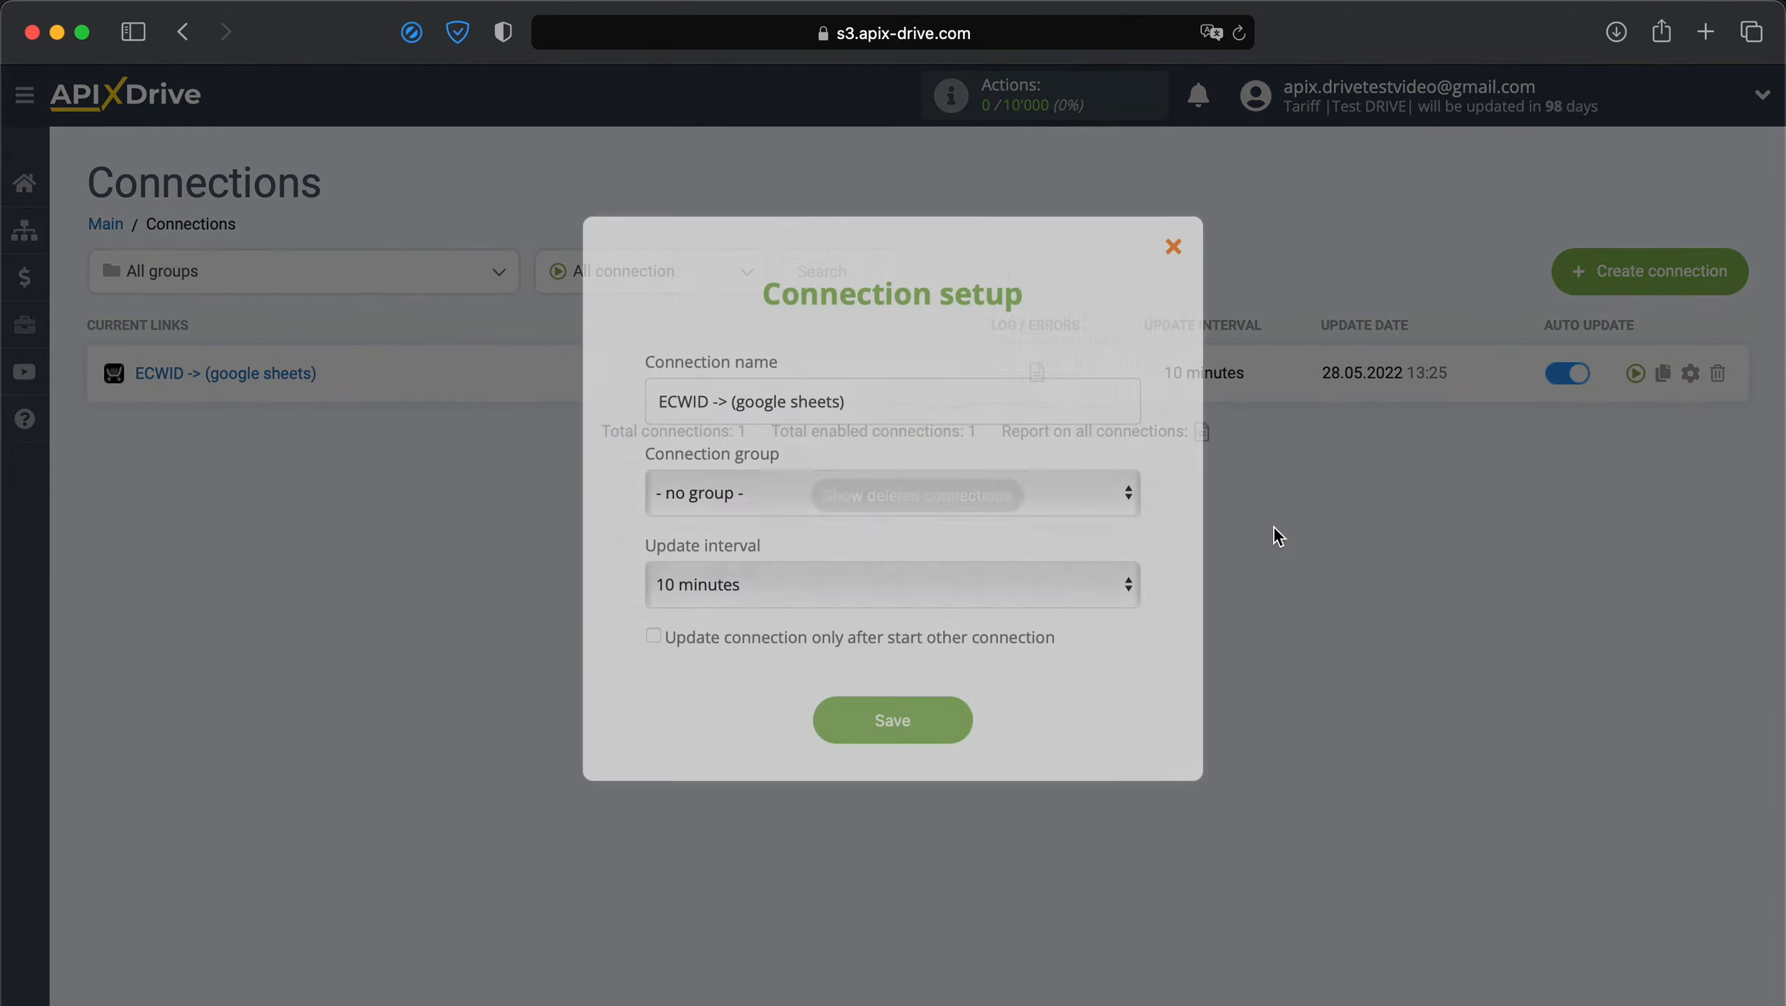
left_click(1066, 589)
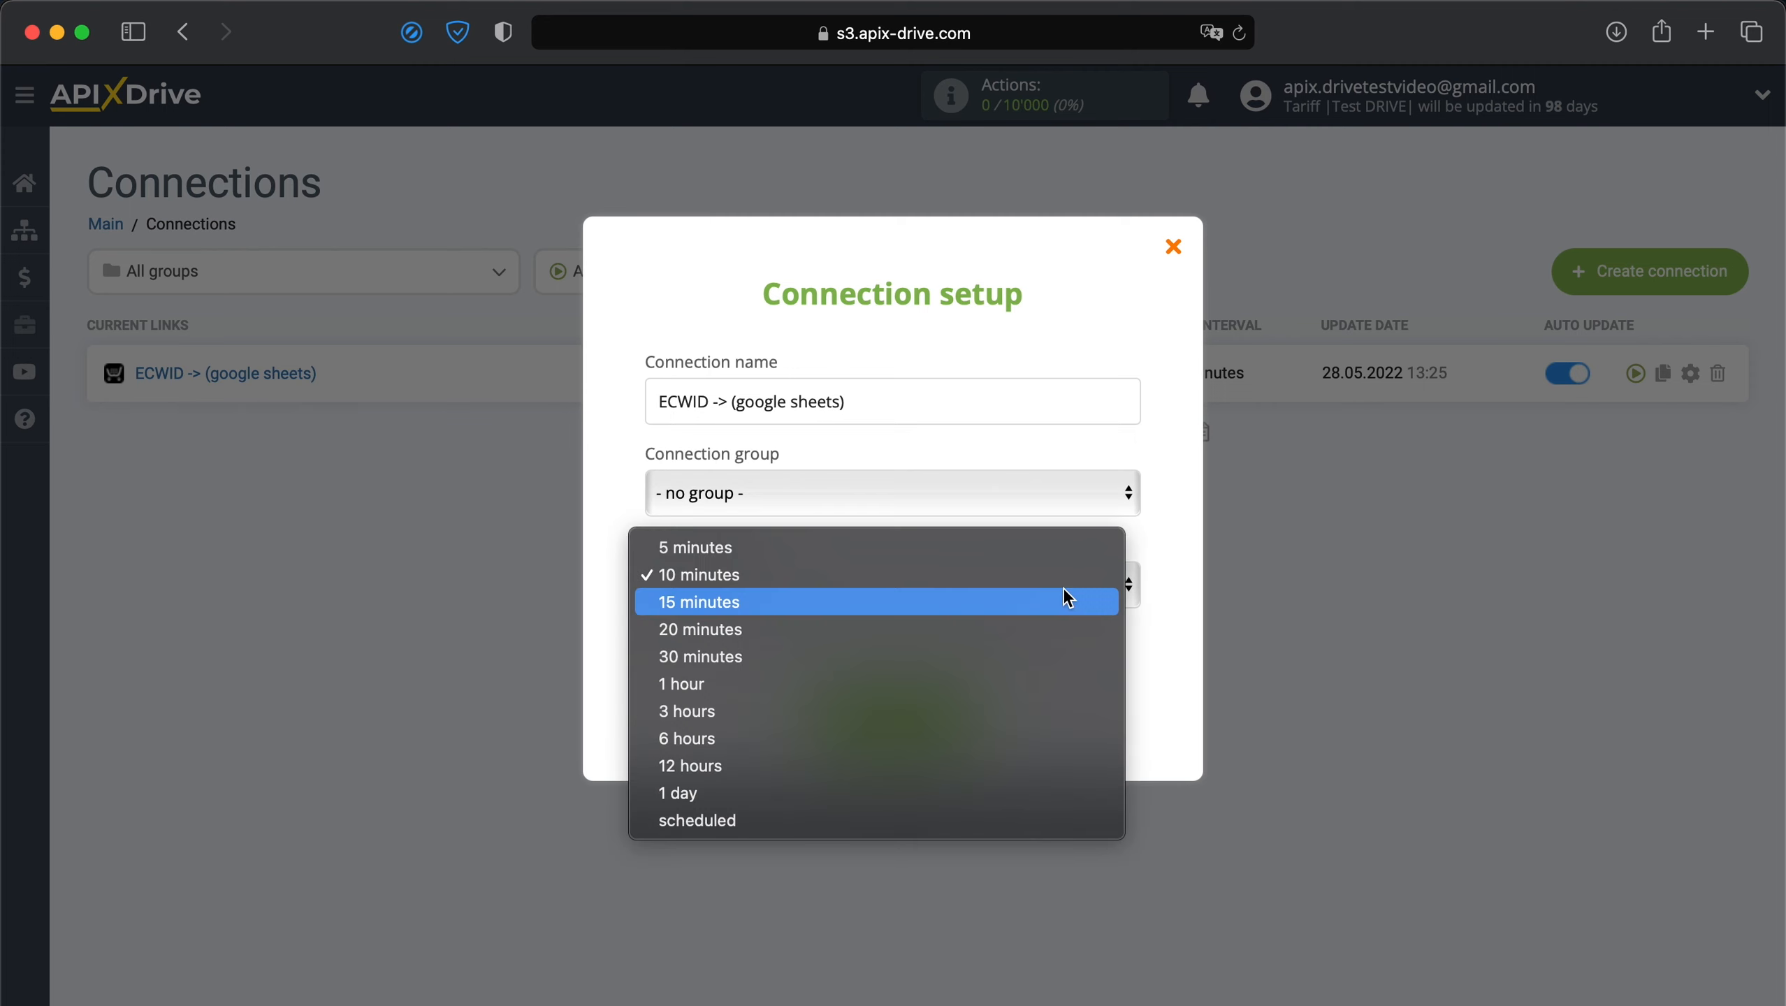
left_click(983, 557)
left_click(901, 718)
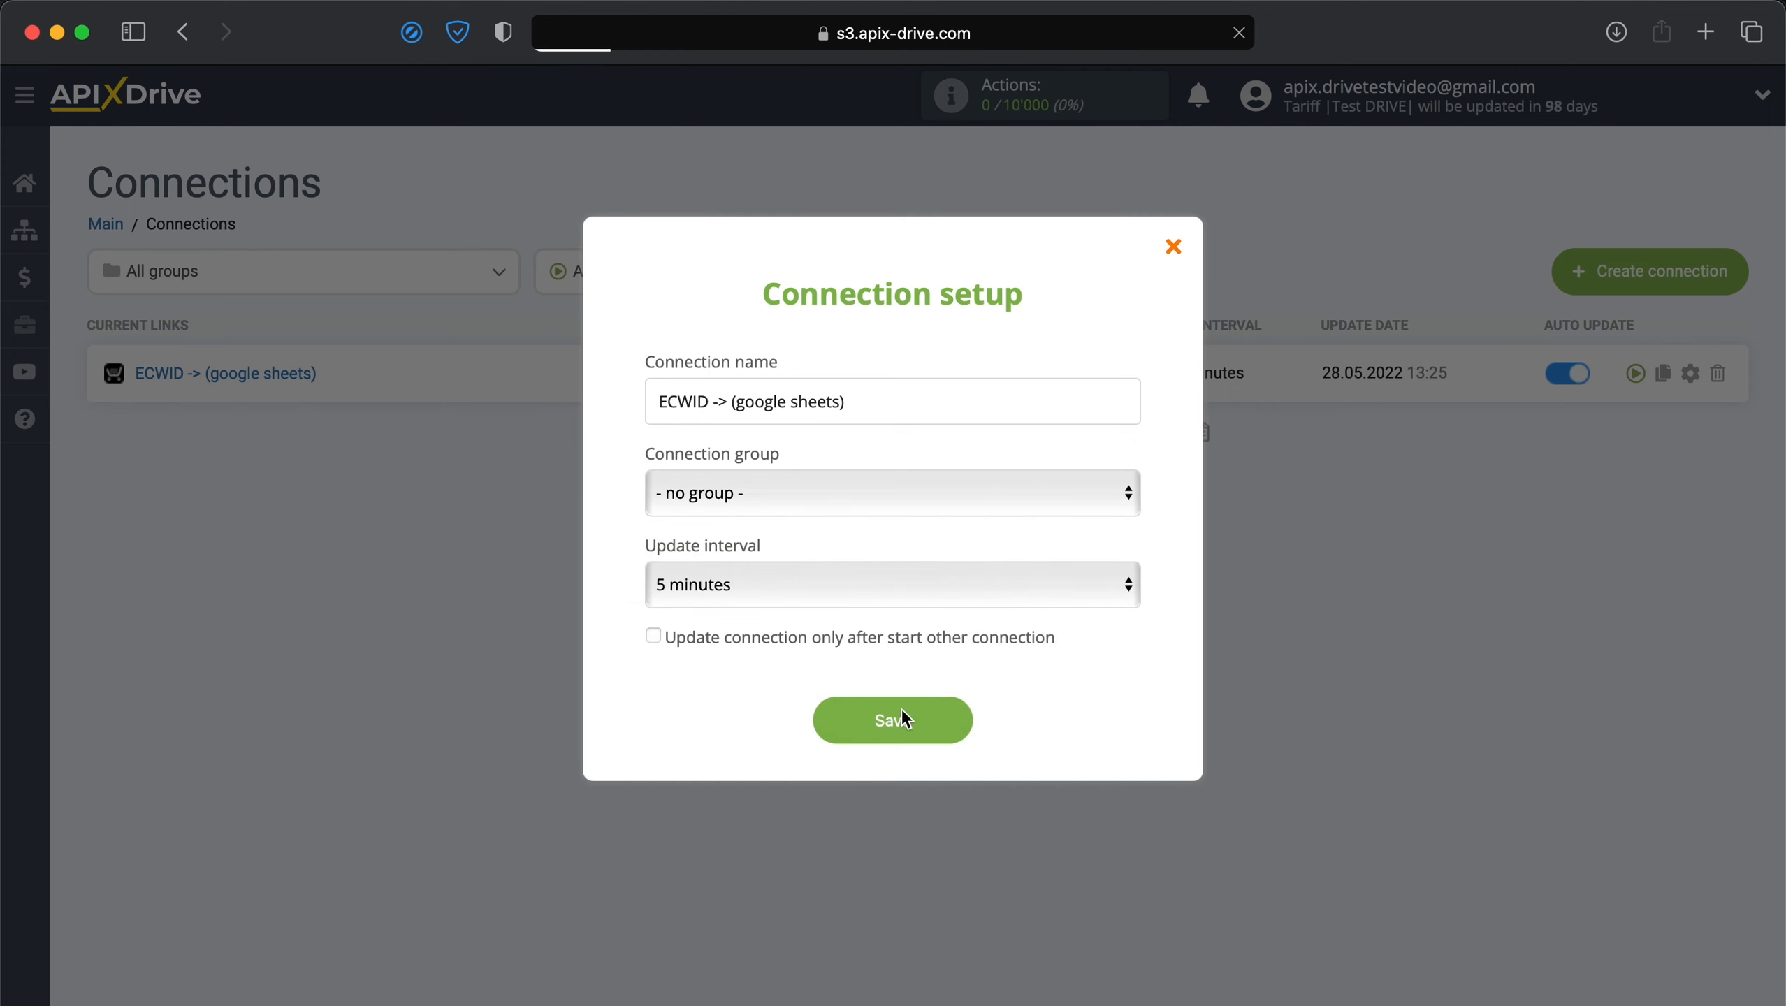